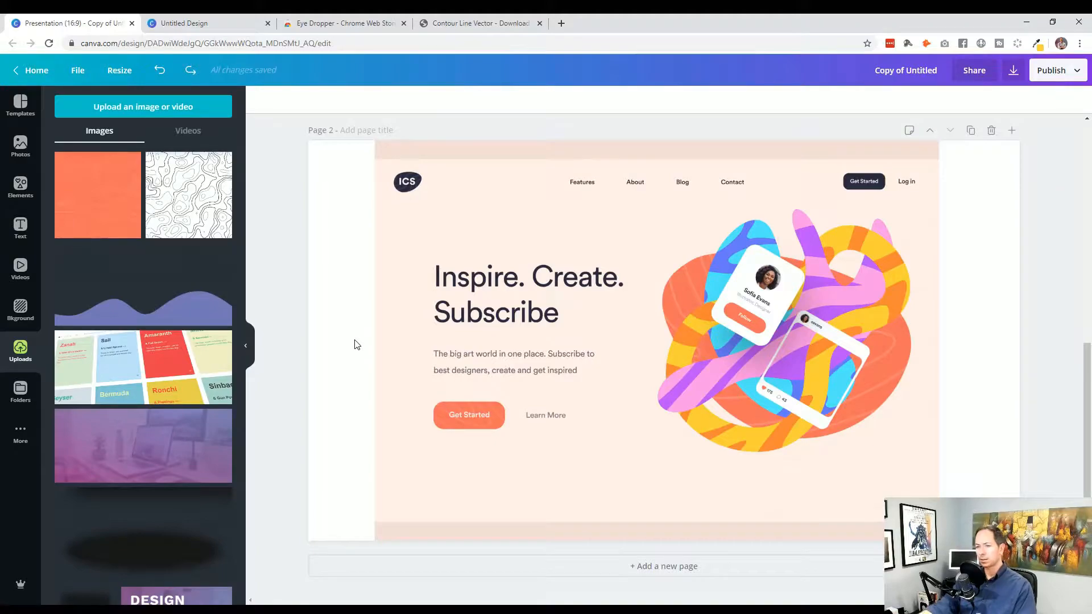
Add a blank third page after the ICS landing page reference on page 2
scroll(367, 349, "up", 6)
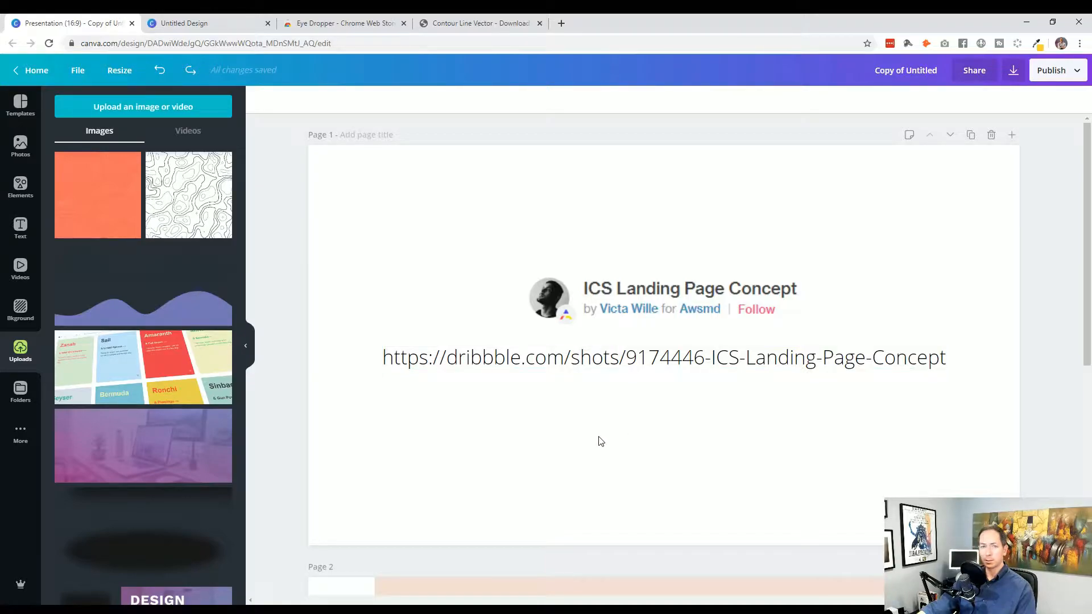
scroll(528, 435, "down", 5)
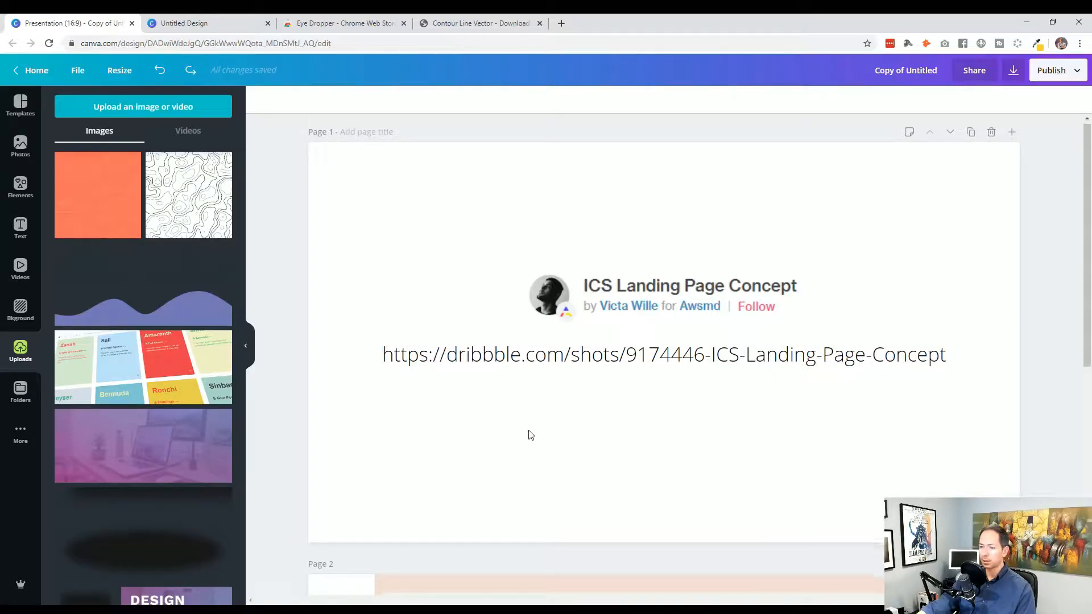
scroll(529, 435, "down", 2)
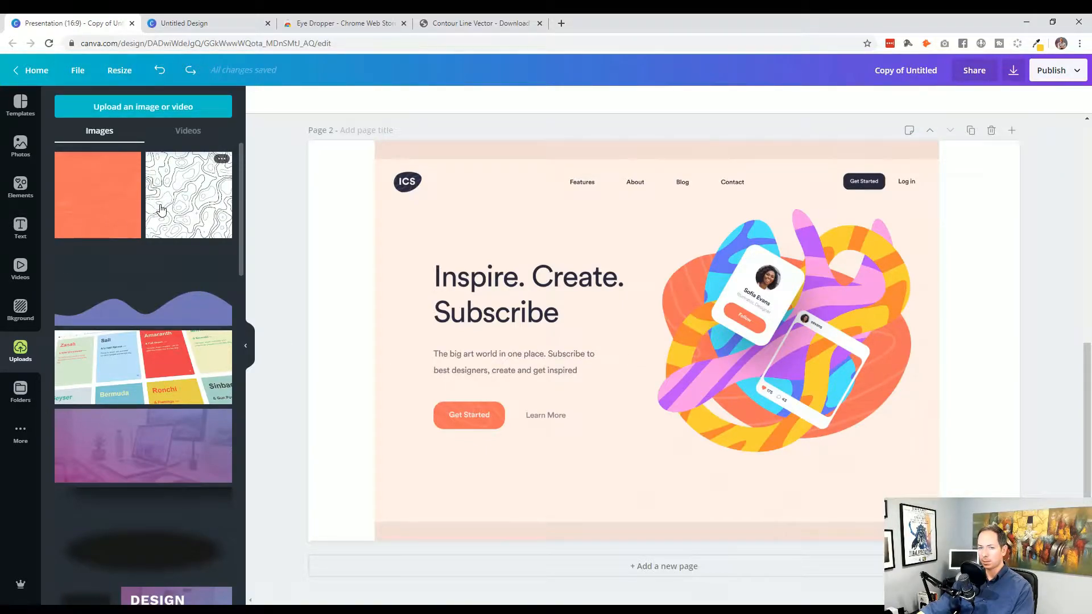
left_click(21, 186)
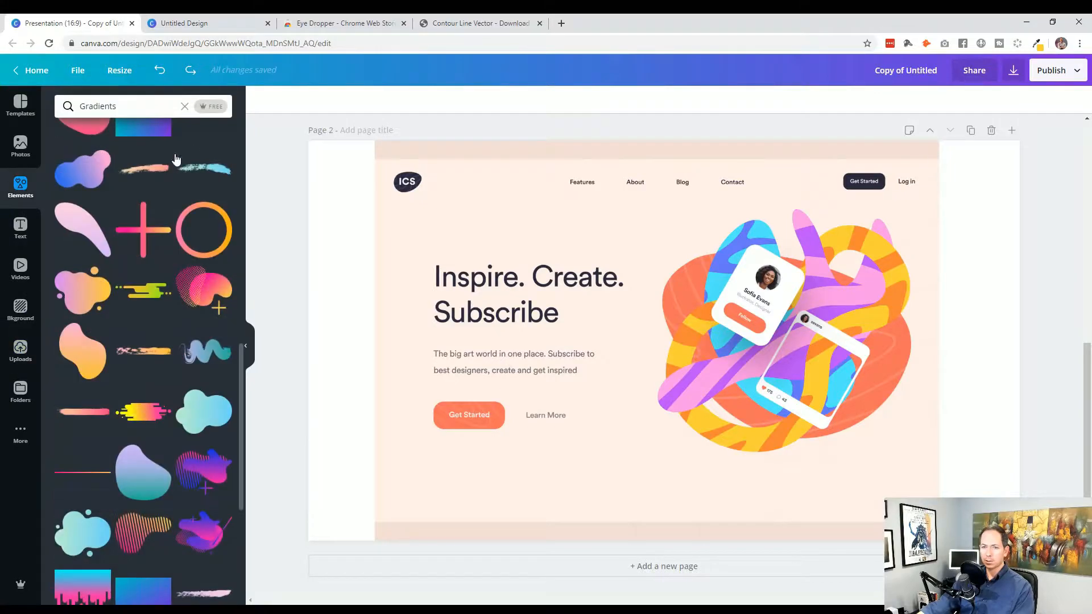
scroll(148, 301, "up", 10)
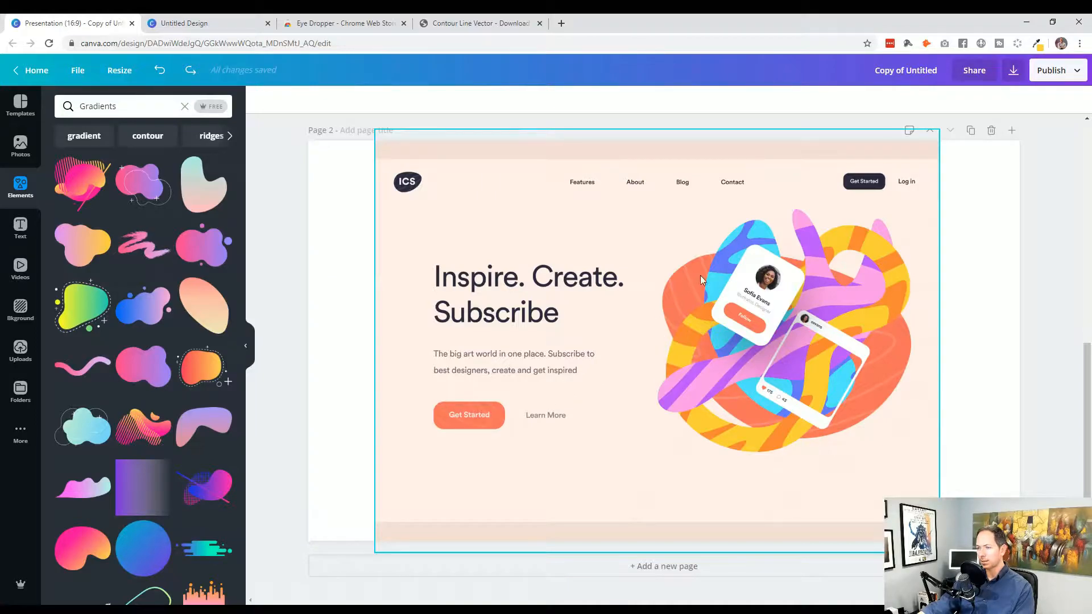
left_click(652, 567)
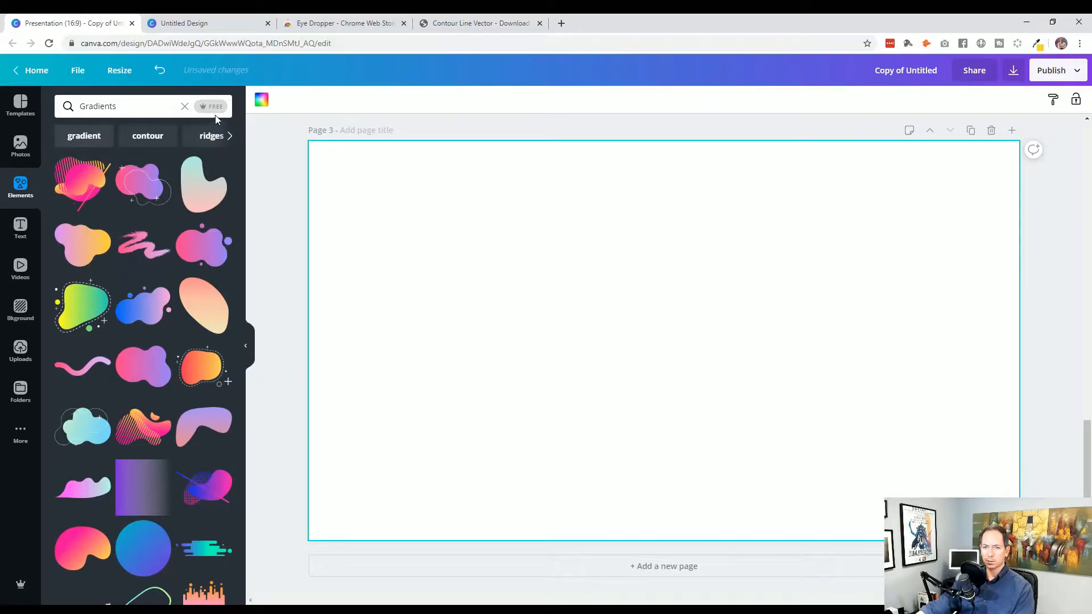
Insert the rounded, egg-like blob frame from the Frames elements near the centre of page 3
left_click(185, 106)
left_click(183, 282)
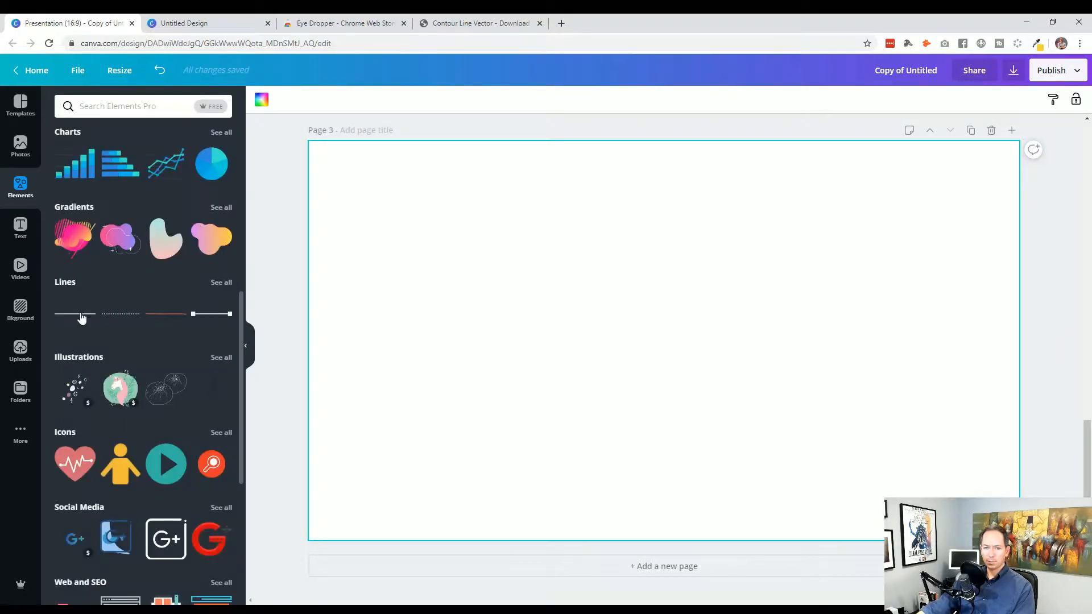
scroll(121, 361, "down", 2)
scroll(121, 361, "up", 8)
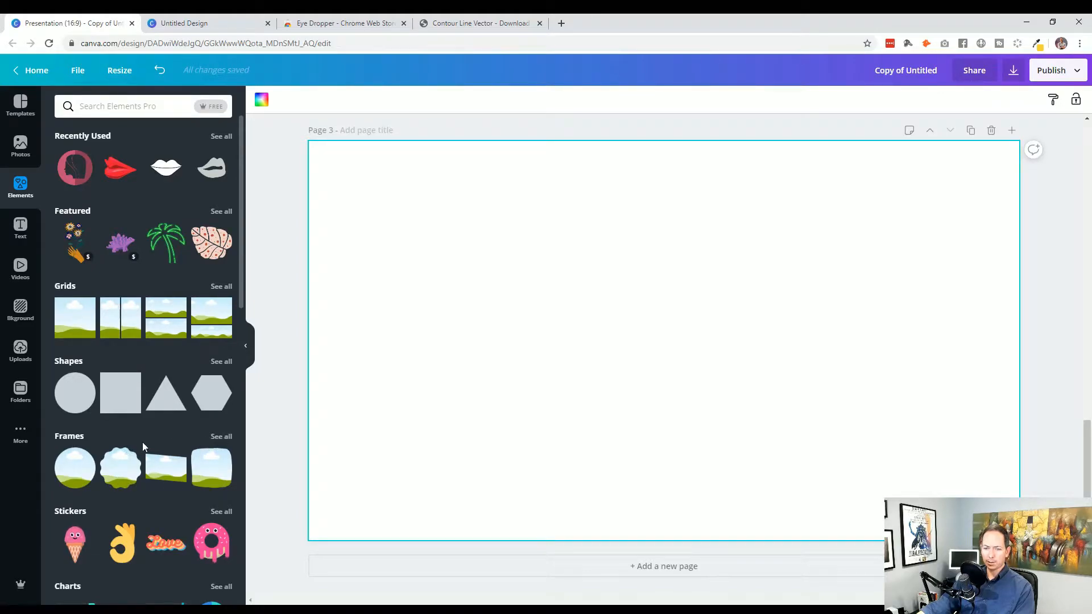
left_click(222, 436)
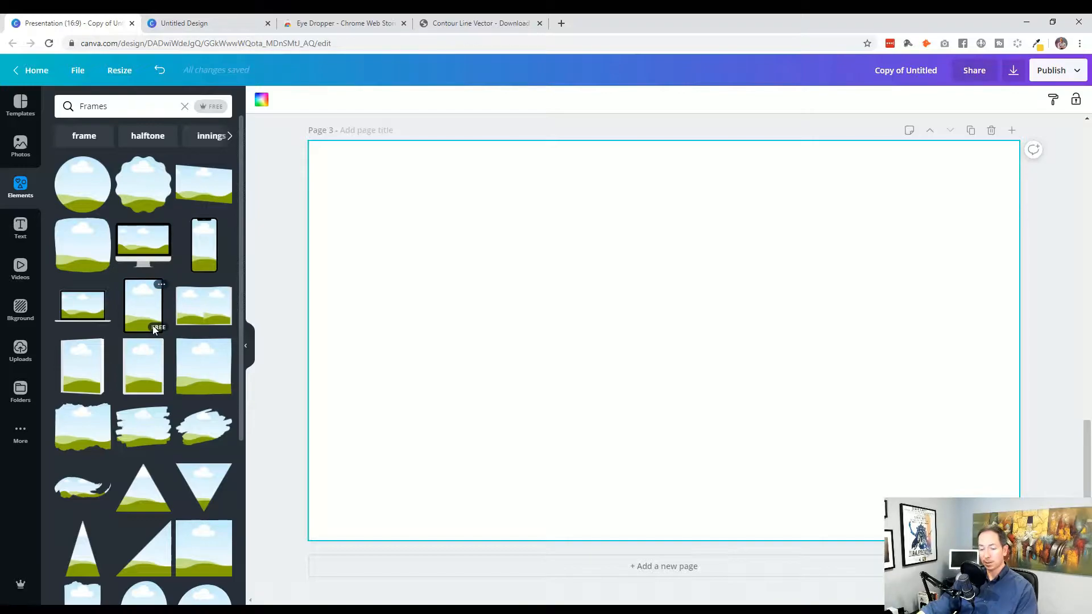
scroll(155, 327, "down", 3)
scroll(155, 331, "down", 1)
scroll(152, 318, "up", 4)
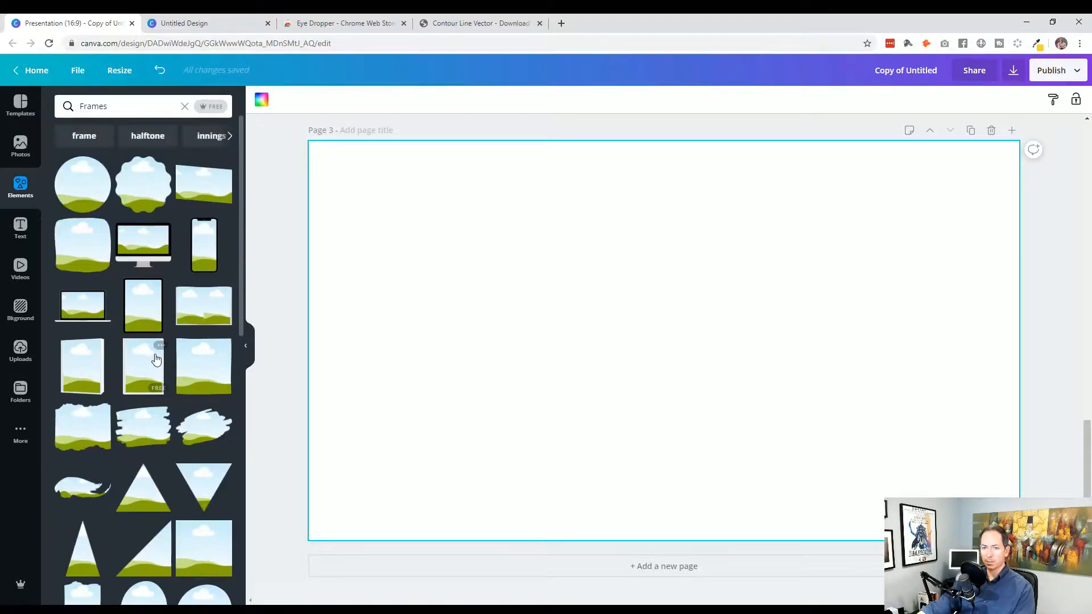
scroll(152, 360, "down", 5)
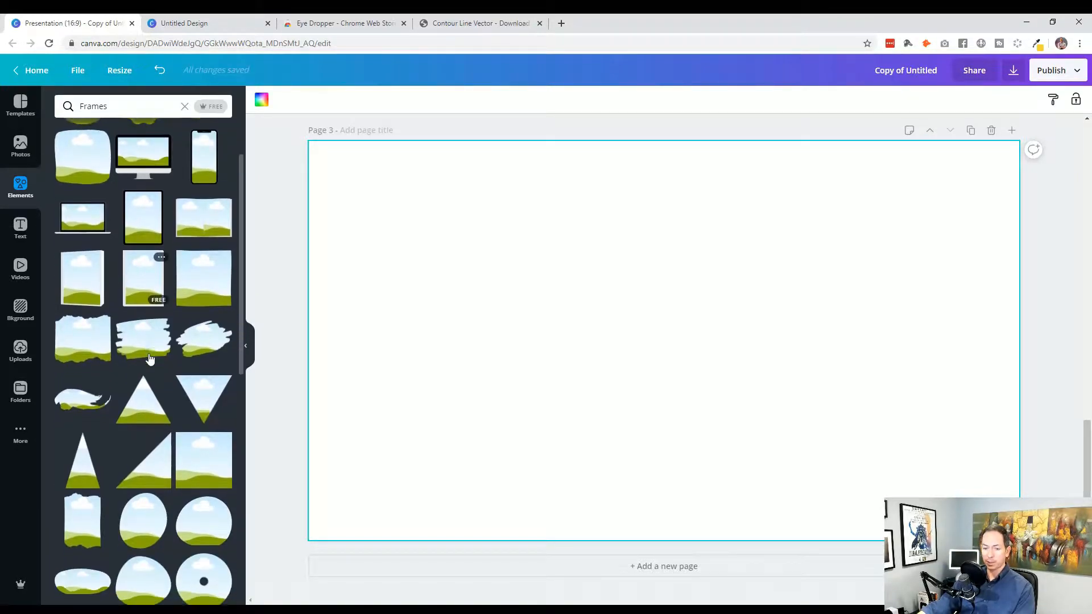
left_click(154, 362)
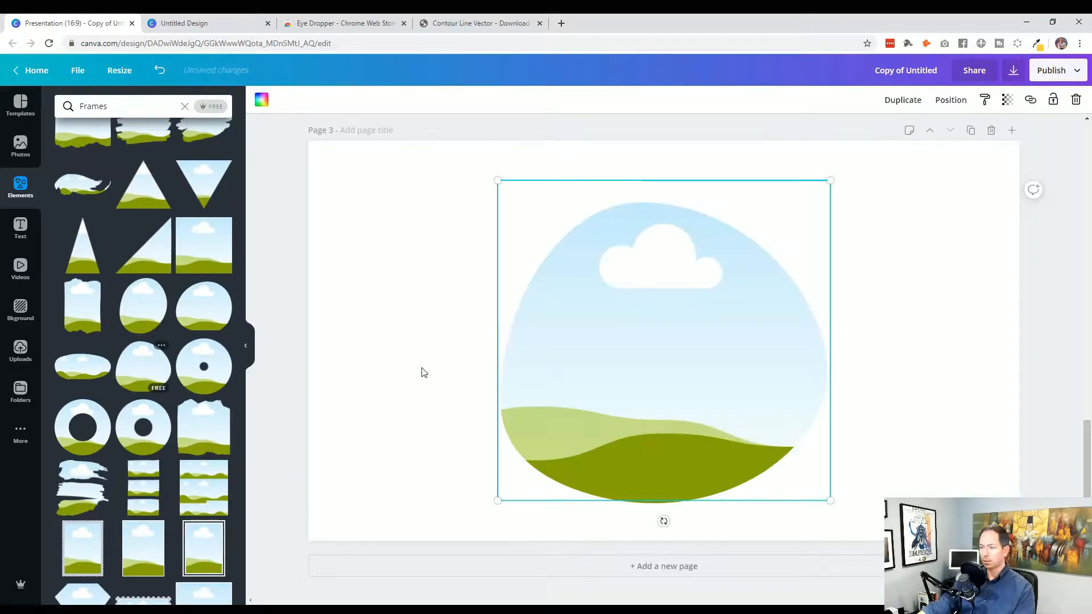
left_click(439, 481)
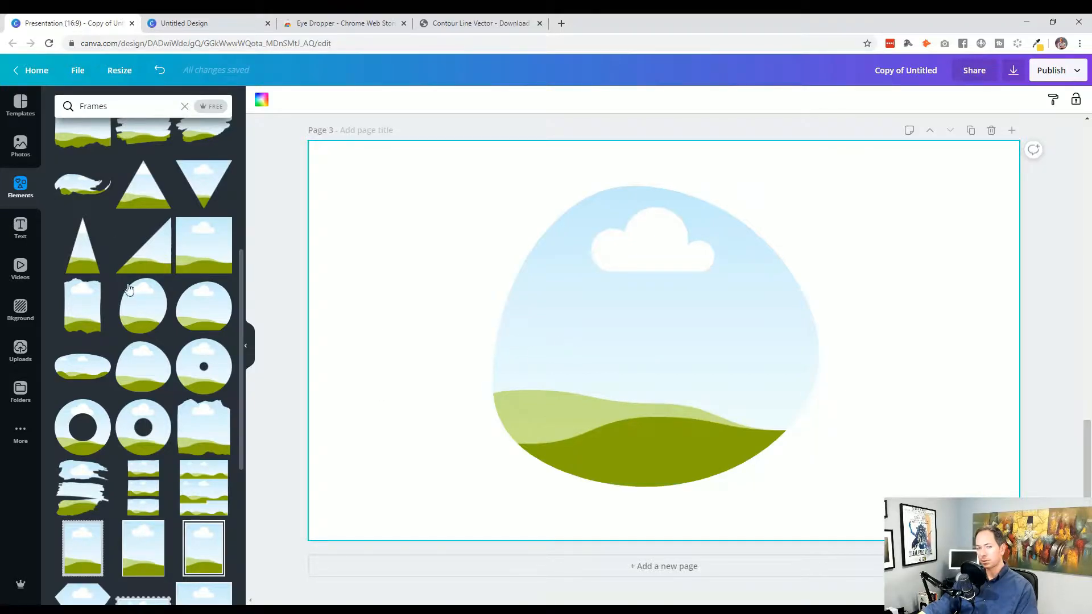
Examine the Contour Line Vector on Vecteezy and compare the blob frame with the artwork on page 2
left_click(21, 147)
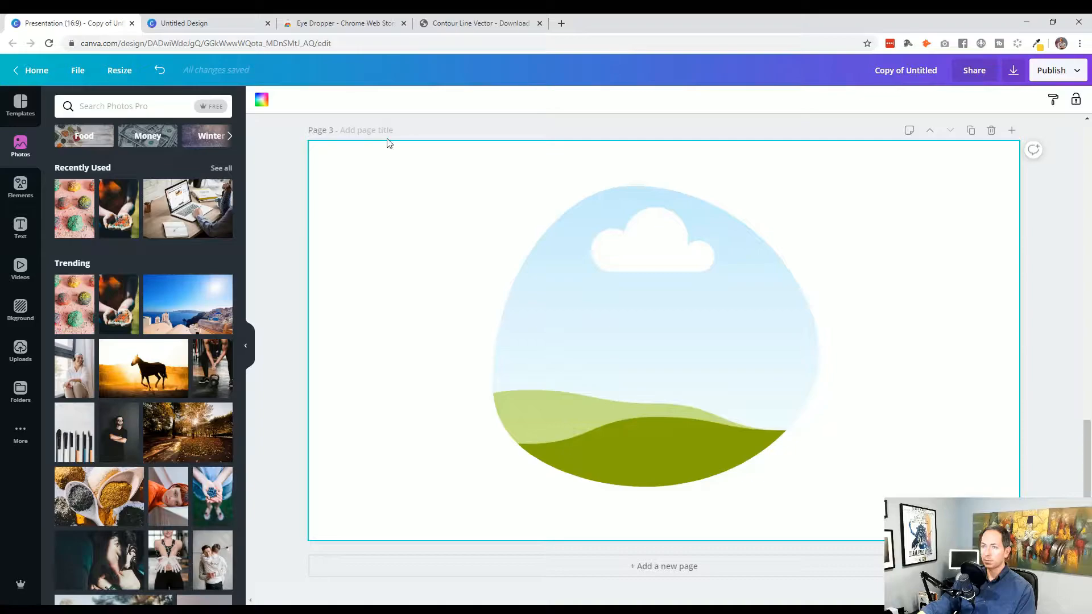
left_click(504, 27)
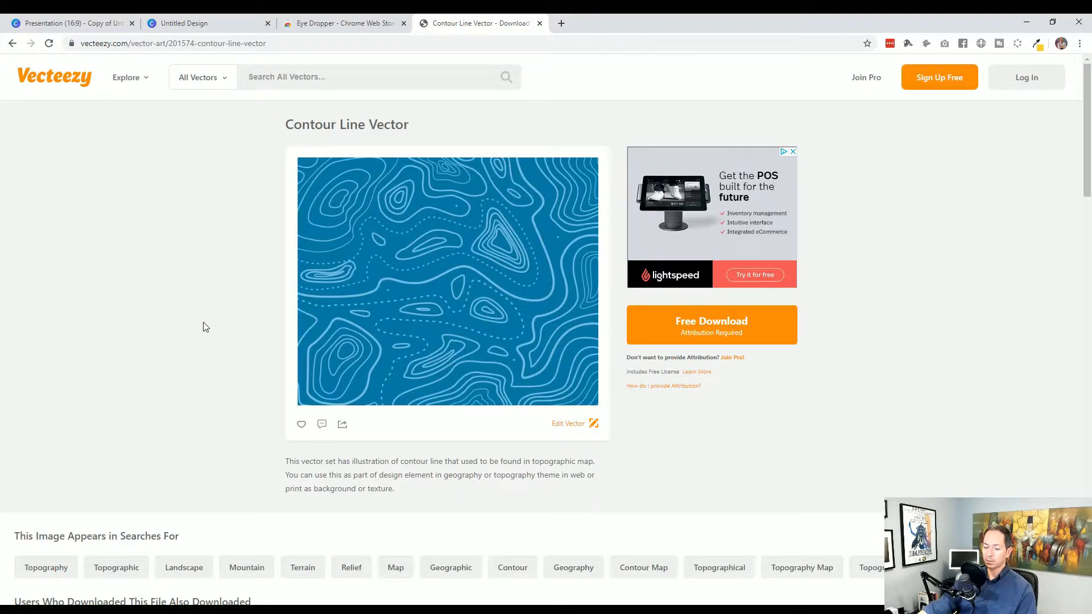
left_click(105, 29)
left_click(282, 275)
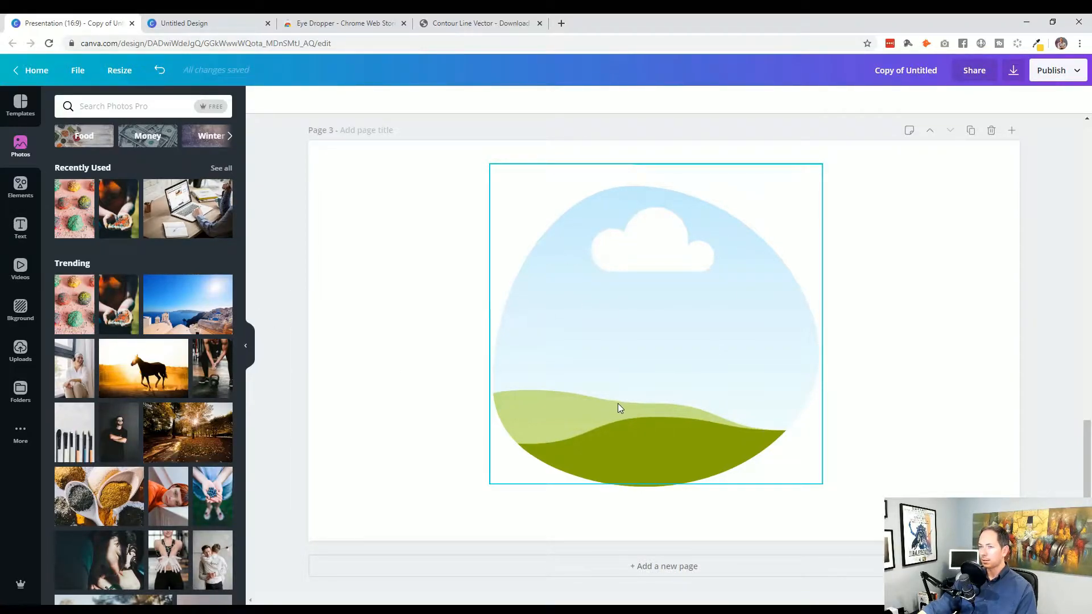
left_click(398, 328)
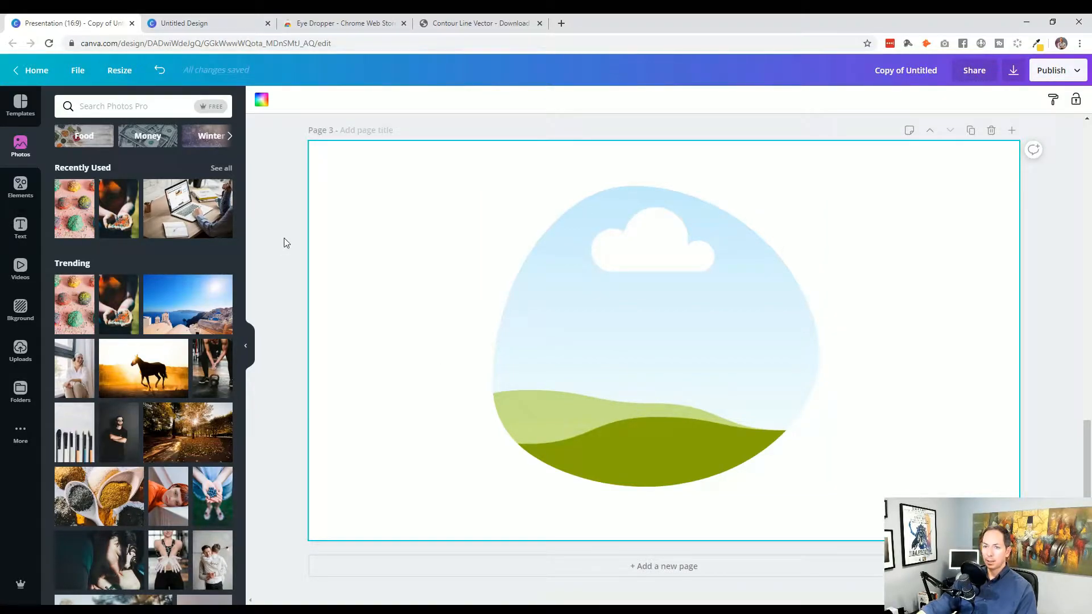
scroll(458, 360, "up", 5)
scroll(458, 360, "up", 1)
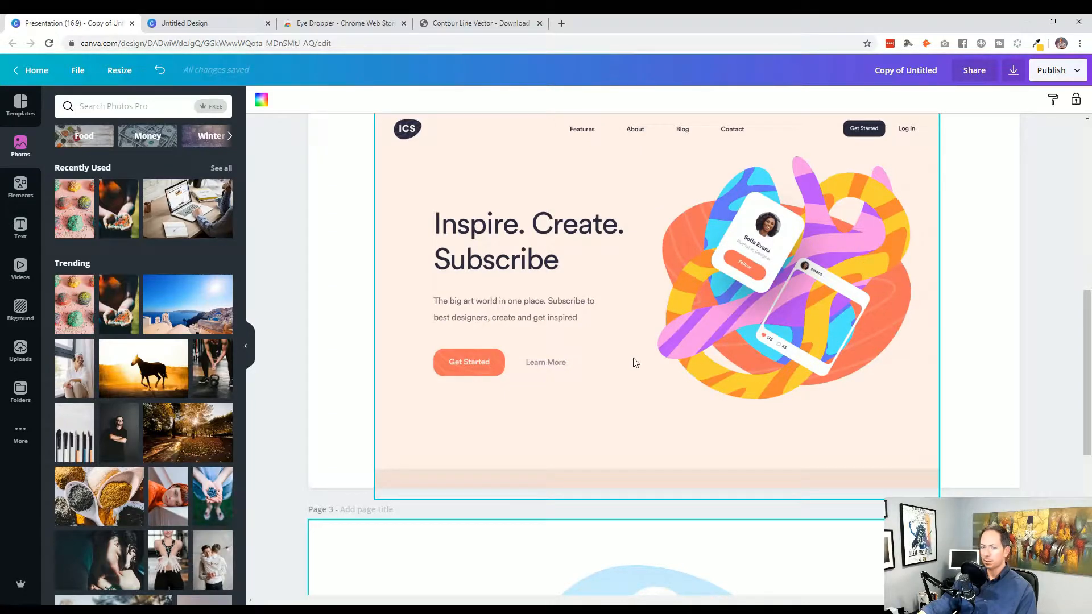
scroll(728, 356, "down", 6)
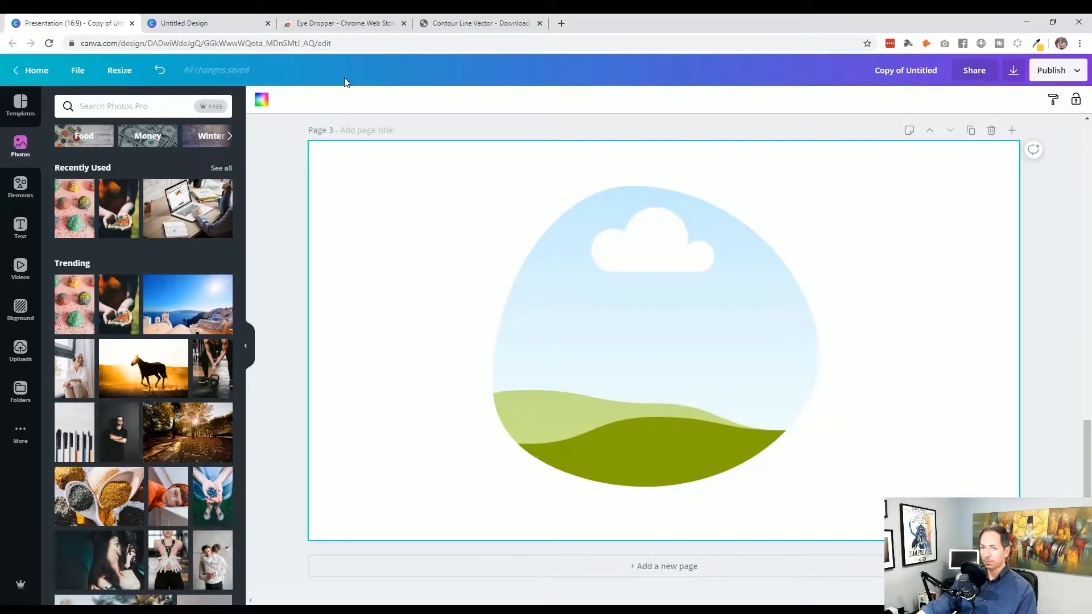
left_click(477, 27)
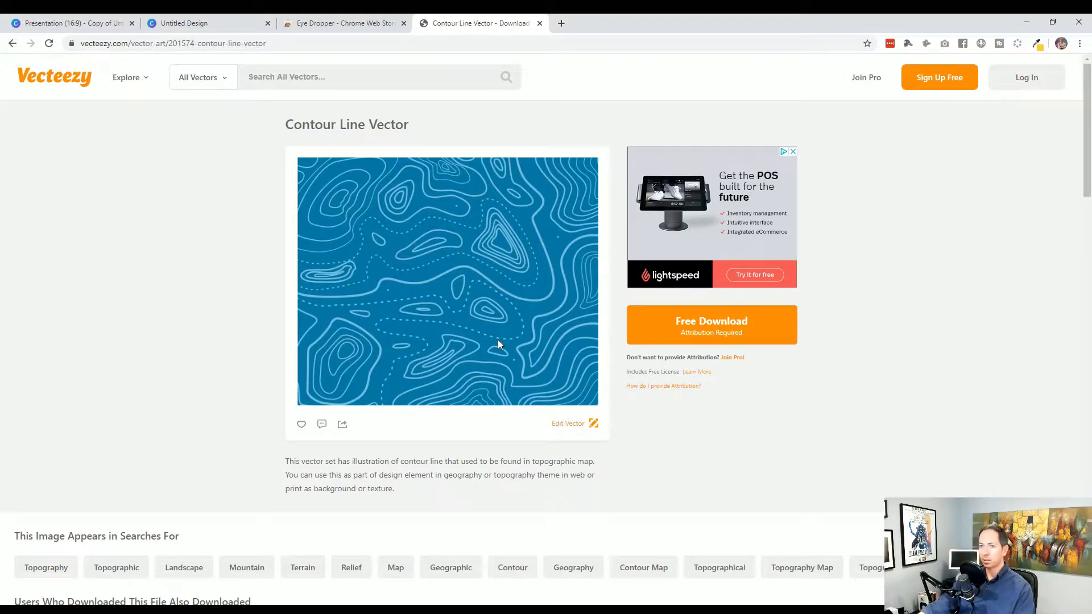
In the 1600 x 1600 px design, place the uploaded blue contour line pattern and enlarge it to cover the whole page
left_click(218, 23)
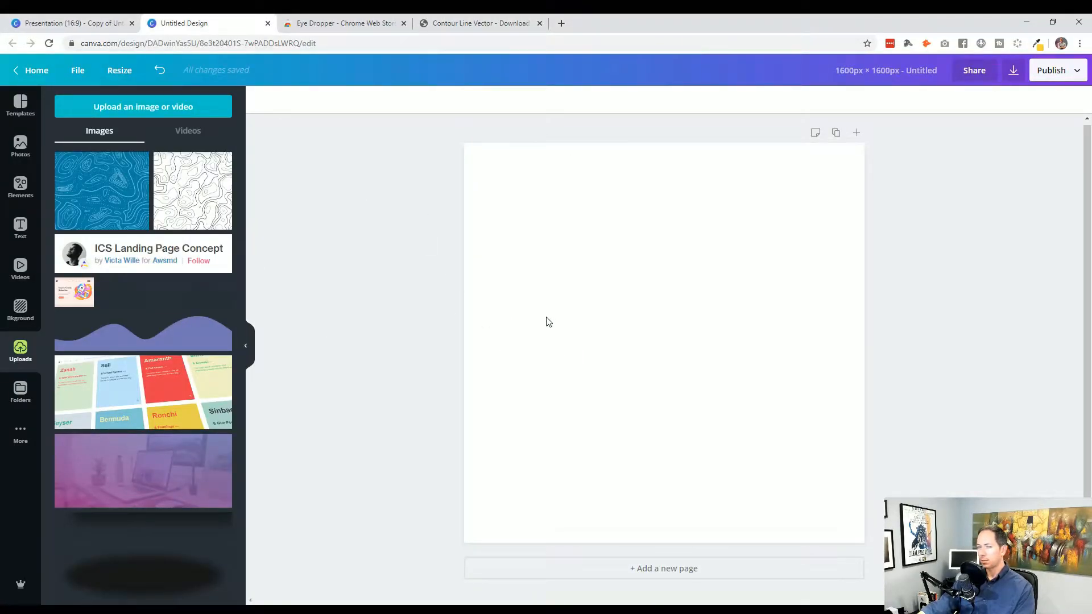
left_click(91, 184)
left_click(506, 433)
left_click_drag(656, 349, 538, 214)
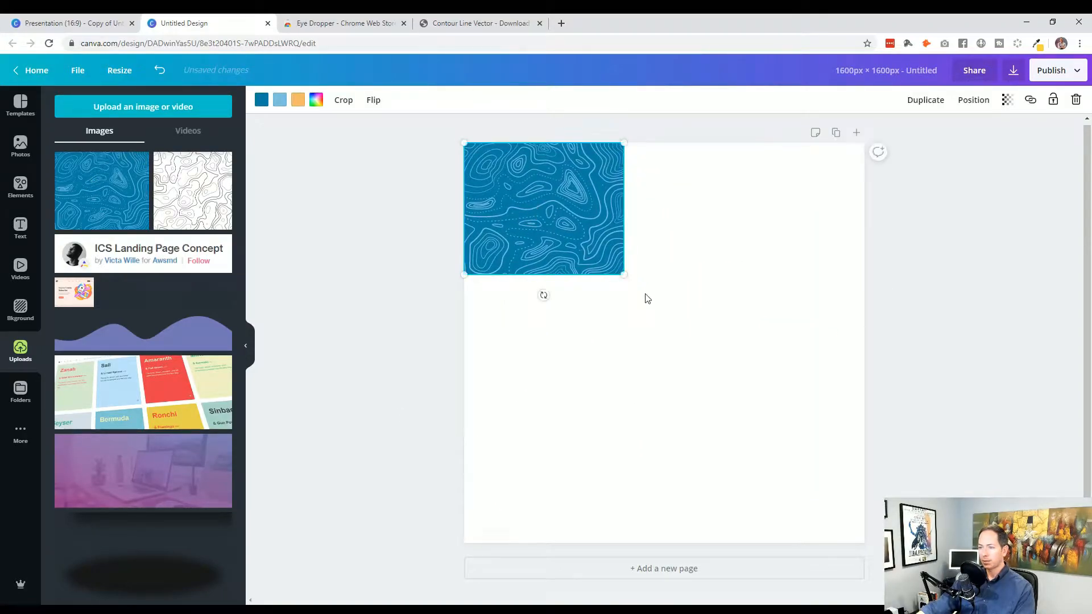
left_click_drag(623, 275, 944, 543)
left_click_drag(734, 432, 722, 426)
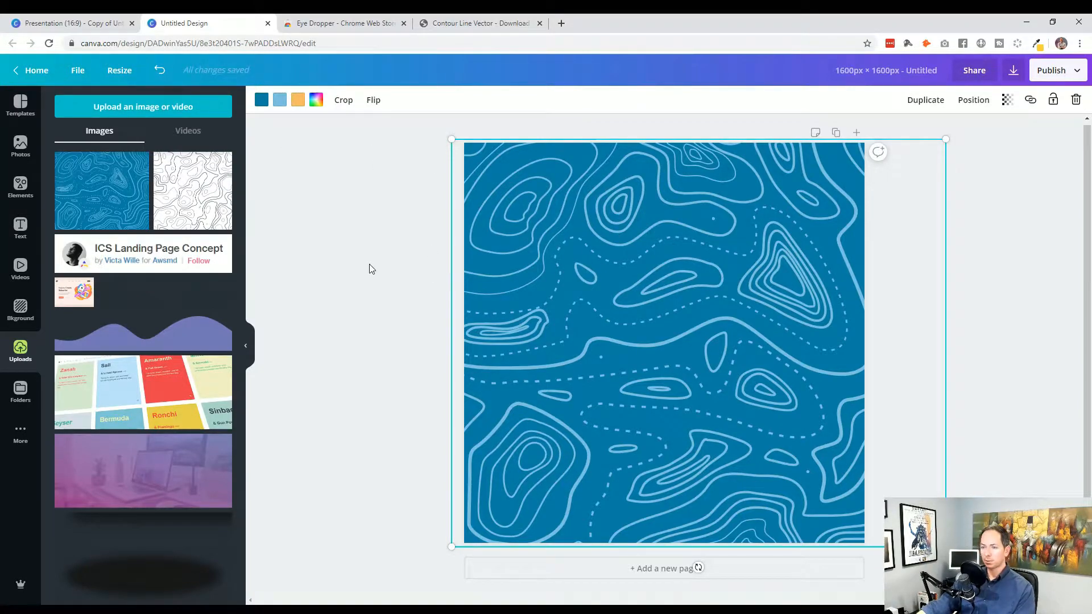
left_click(290, 163)
Sample the orange of the blob in the page 2 landing page artwork with the Eye Dropper extension
left_click(72, 23)
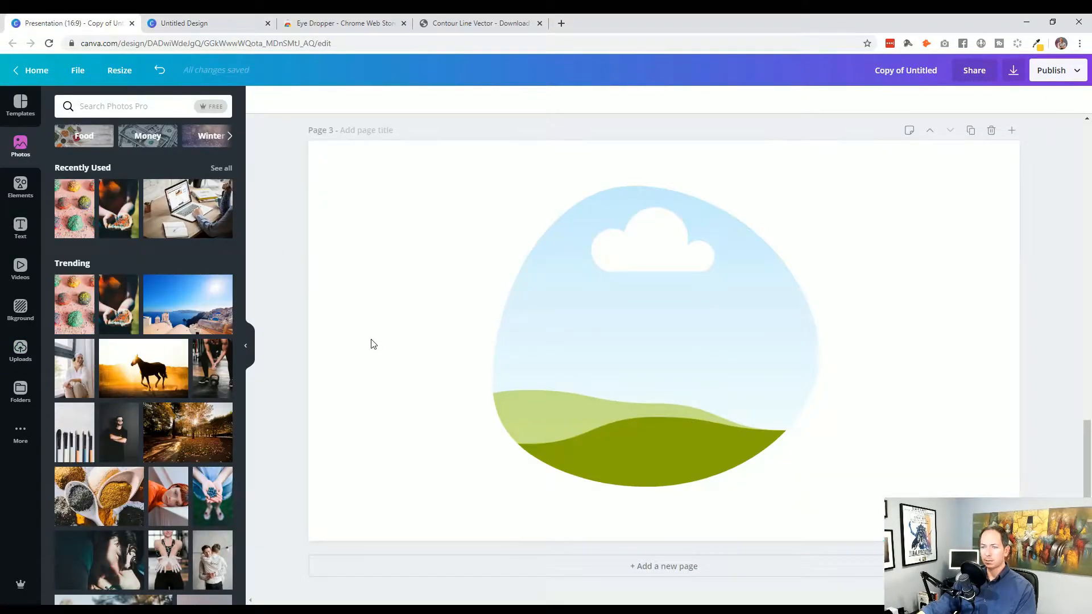
scroll(375, 346, "up", 5)
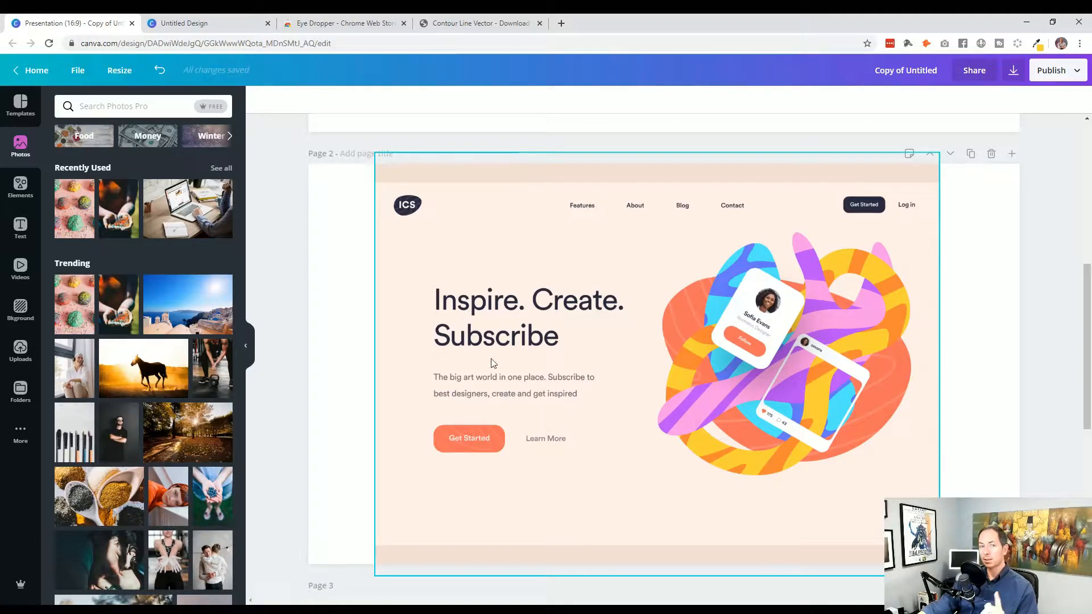
left_click(344, 23)
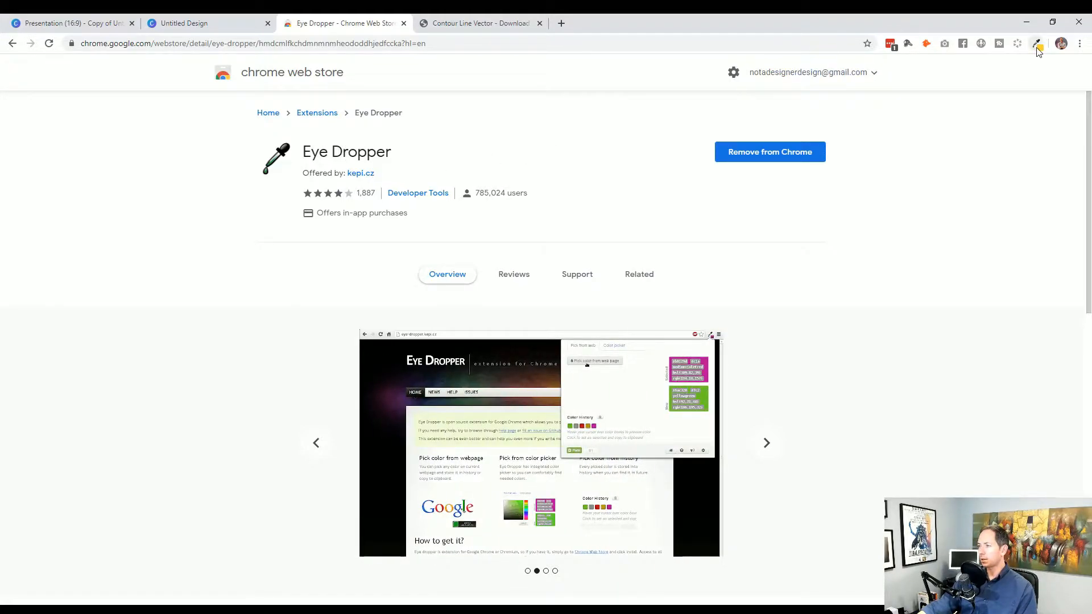
left_click(90, 28)
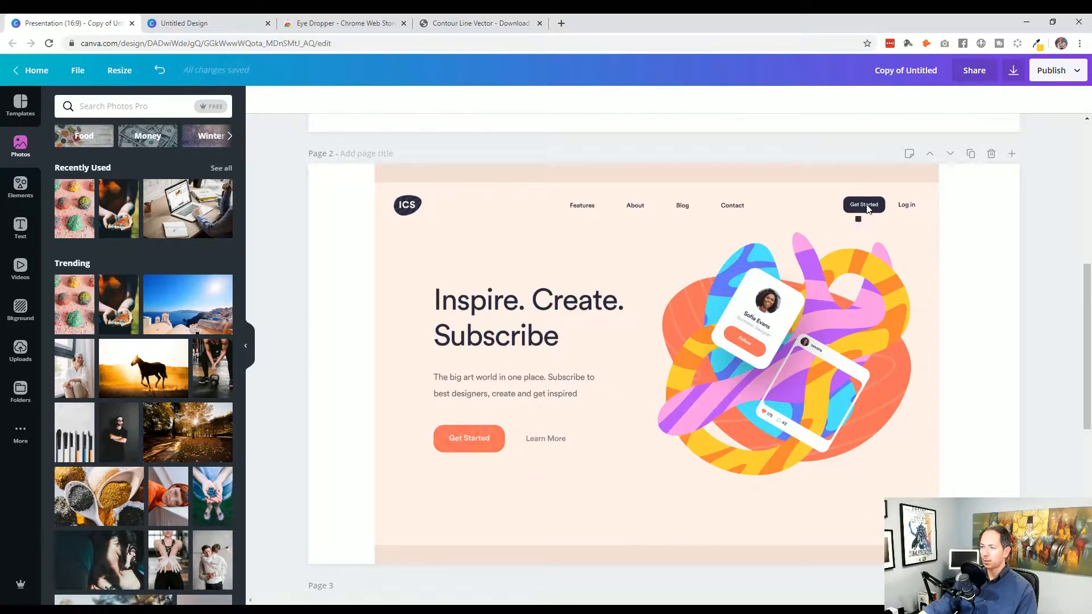
left_click(682, 317)
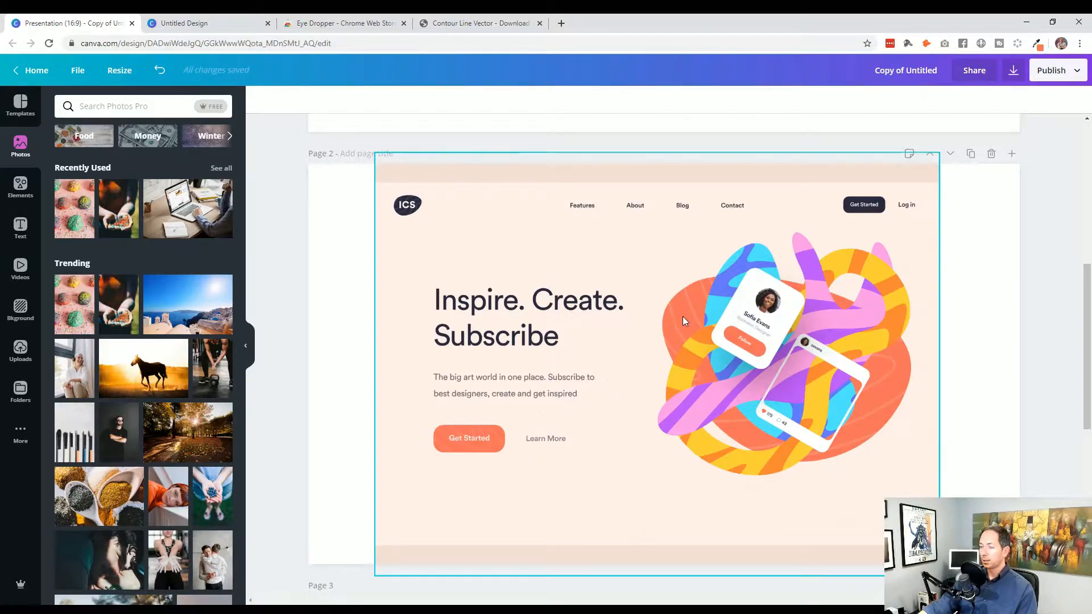
left_click(1038, 46)
left_click(799, 84)
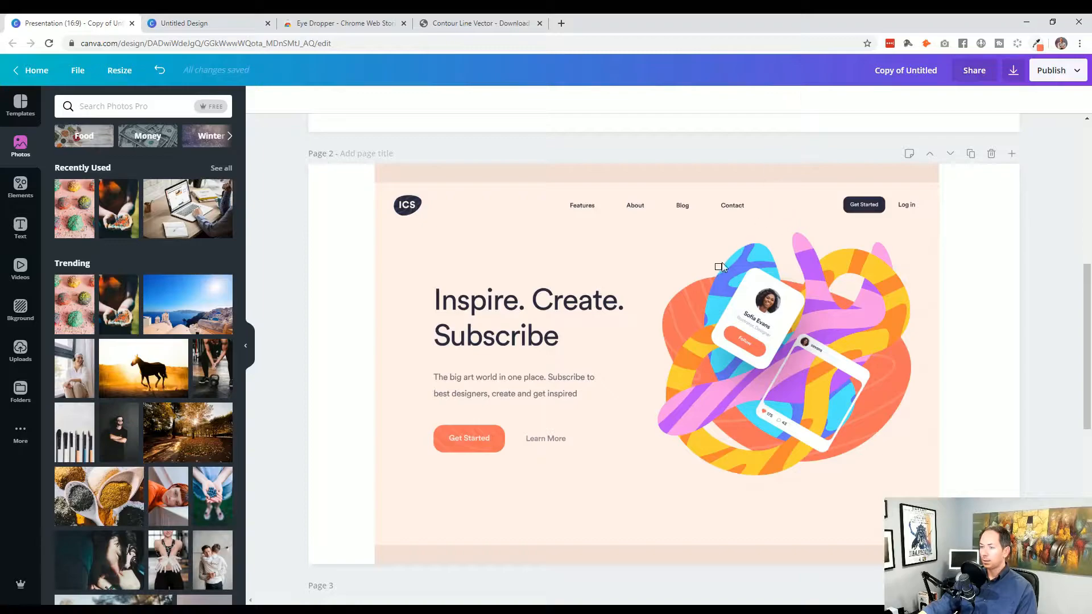
left_click(687, 295)
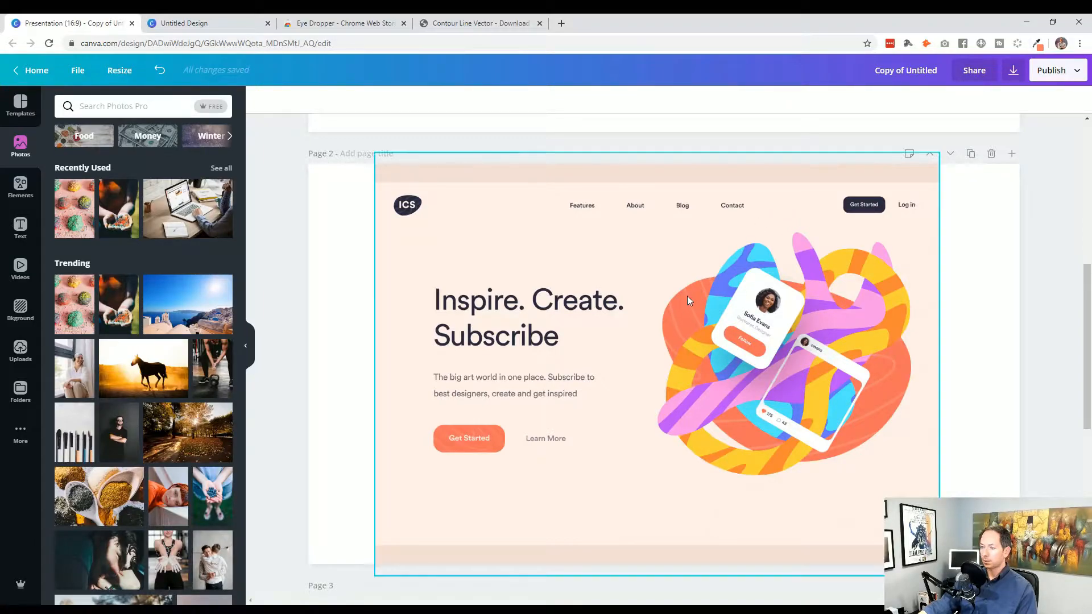
left_click(334, 341)
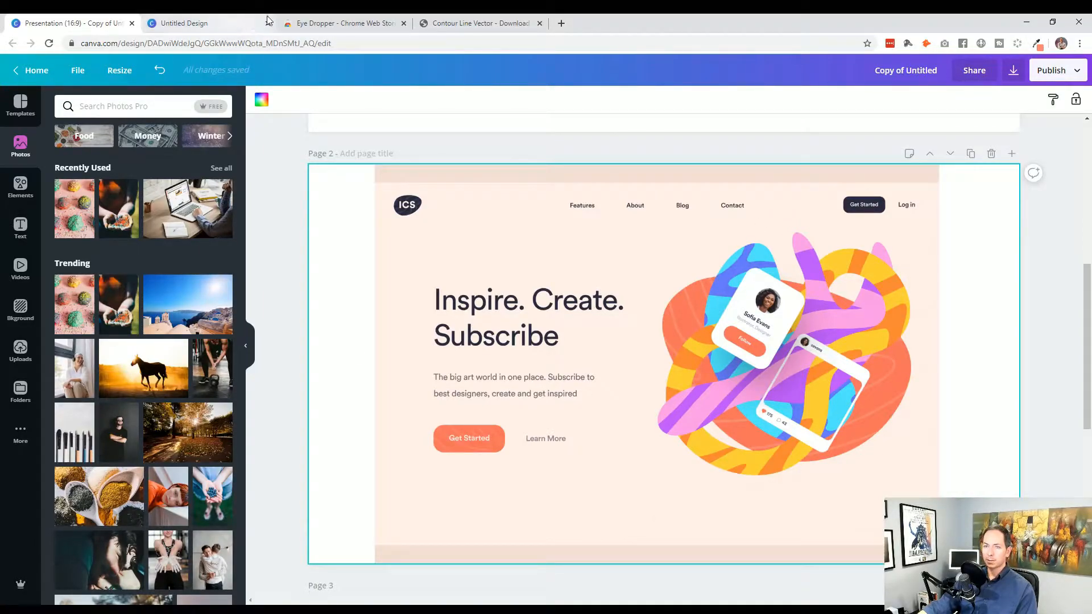
left_click(341, 23)
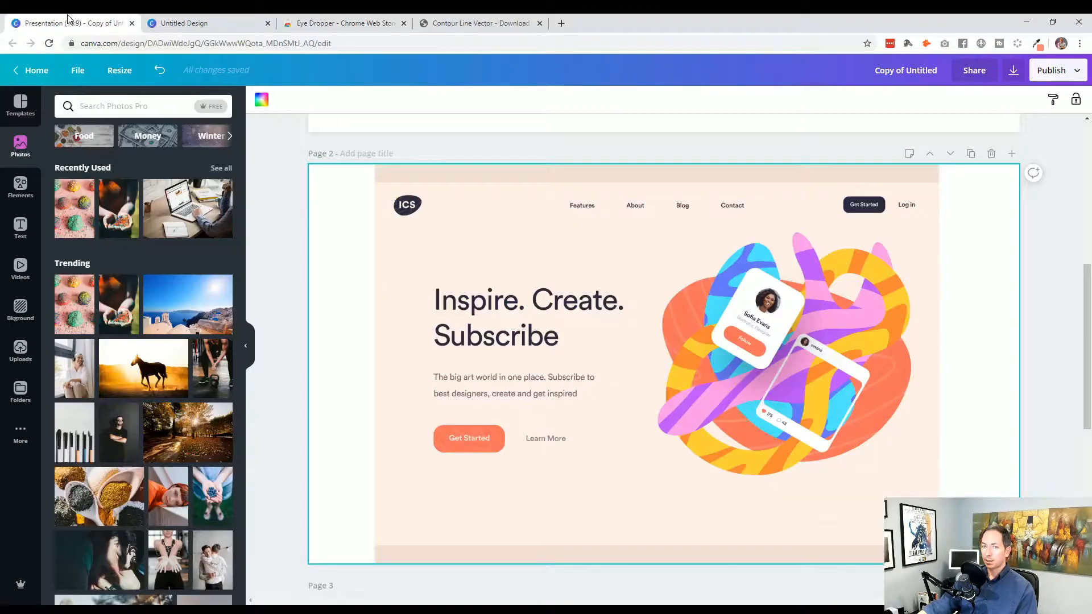
left_click(71, 23)
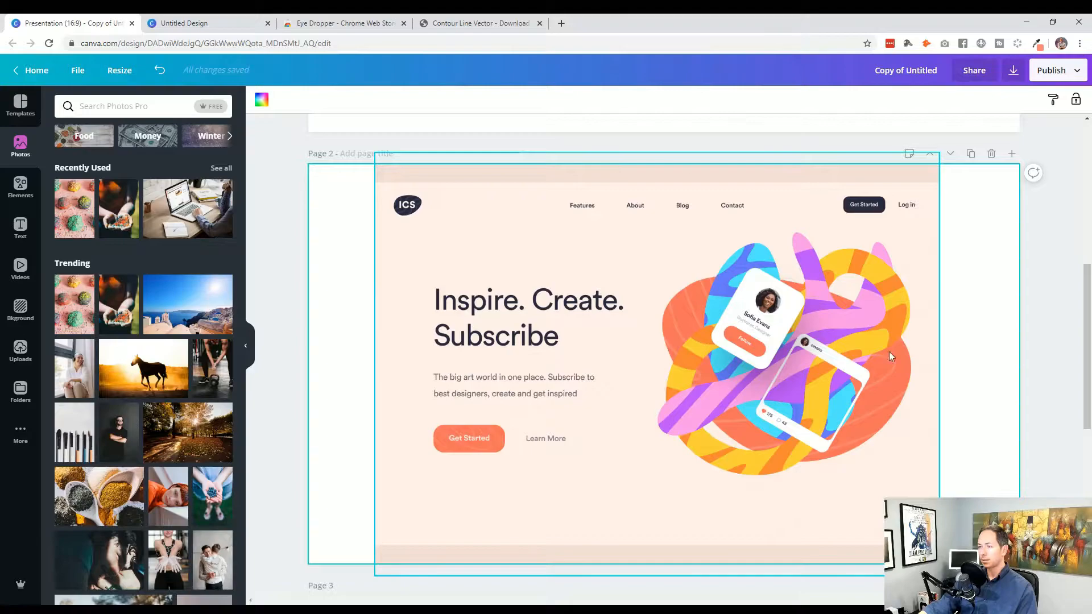
Compare the blue contour pattern in the 1600 x 1600 px design with the original Contour Line Vector on Vecteezy
left_click(229, 21)
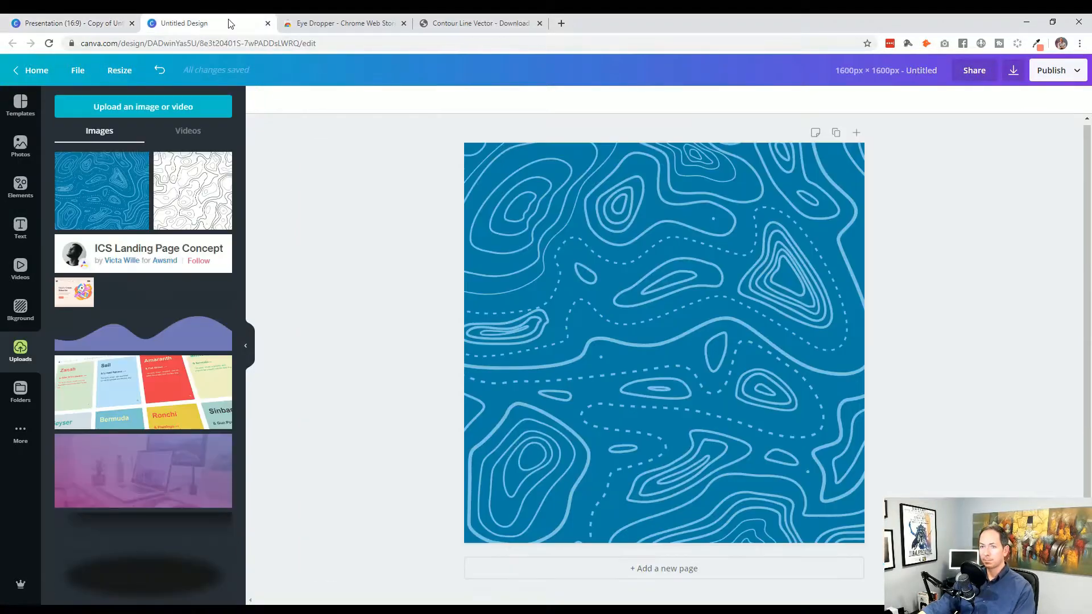
left_click(545, 254)
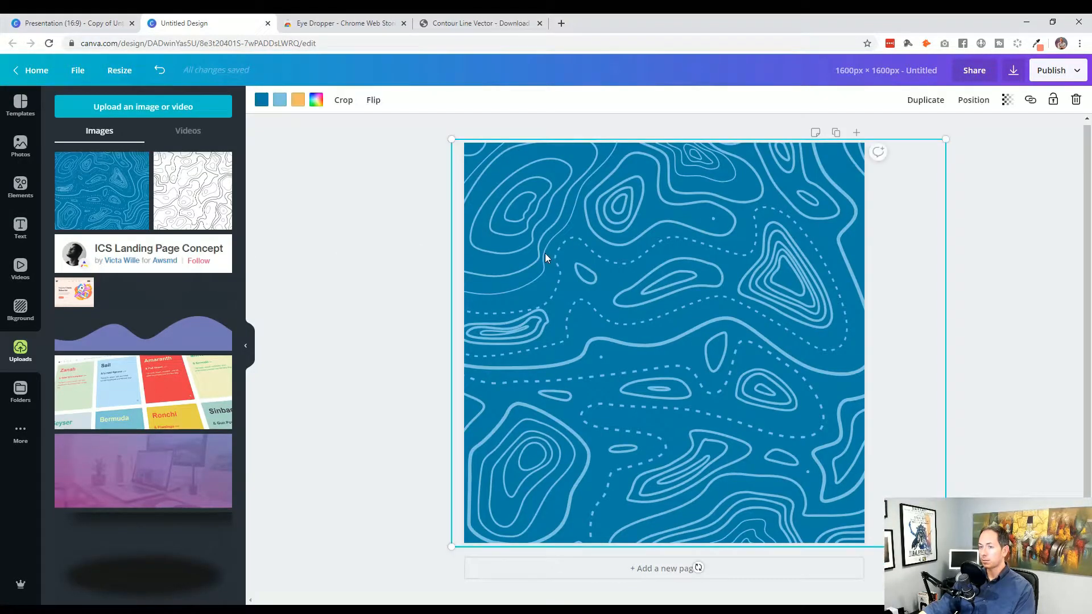
left_click(330, 248)
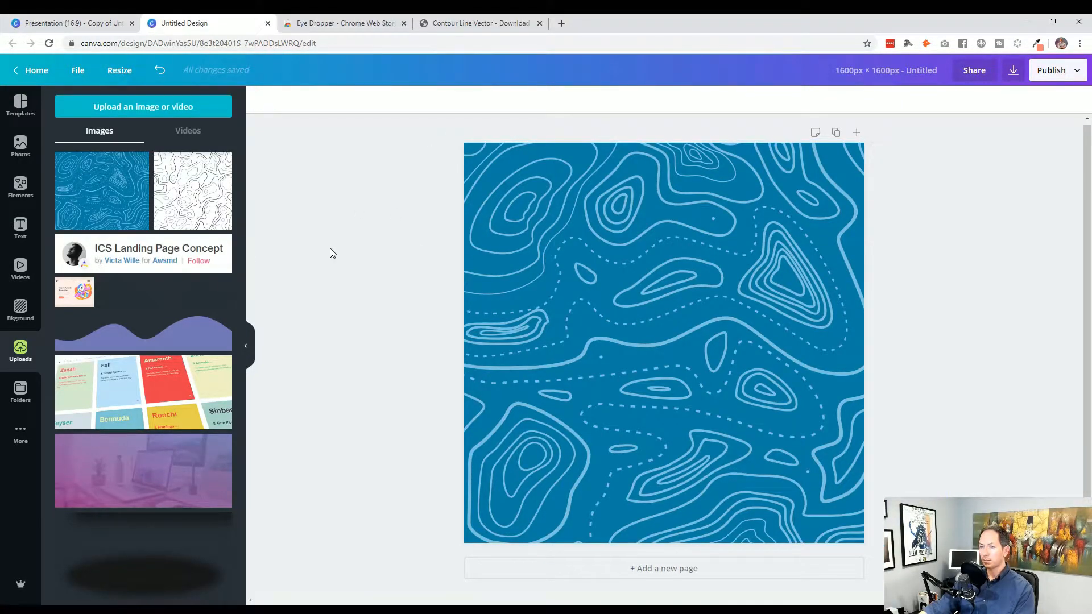
left_click(592, 283)
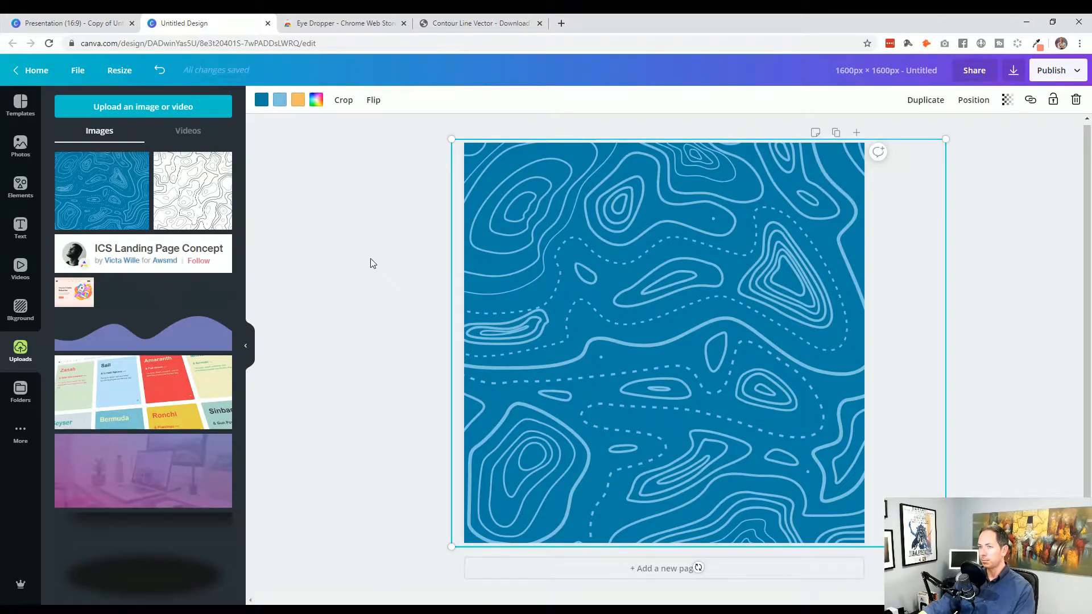
left_click(481, 23)
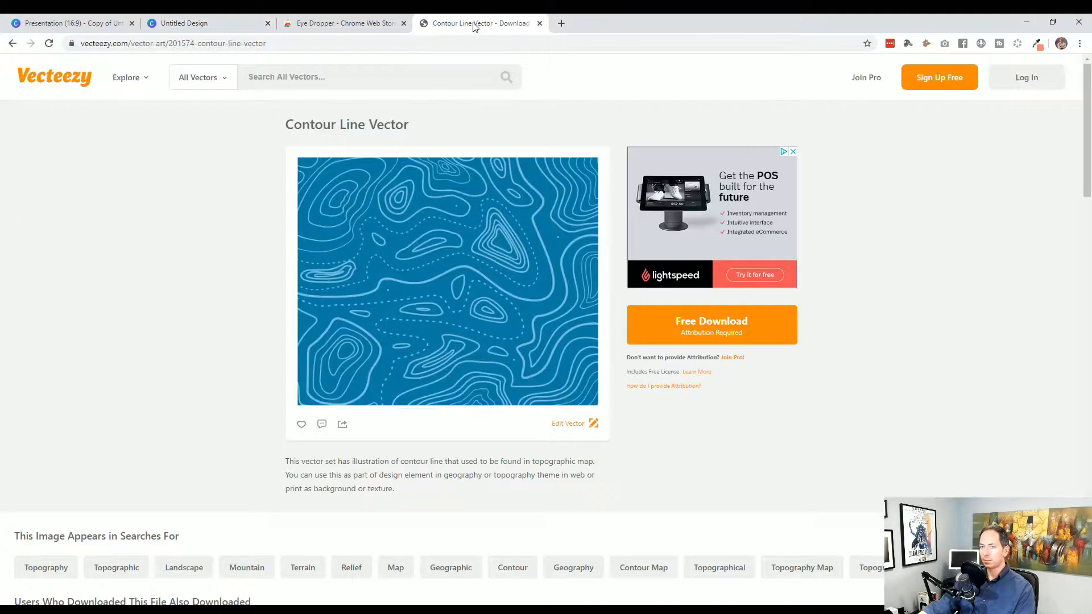
left_click(247, 23)
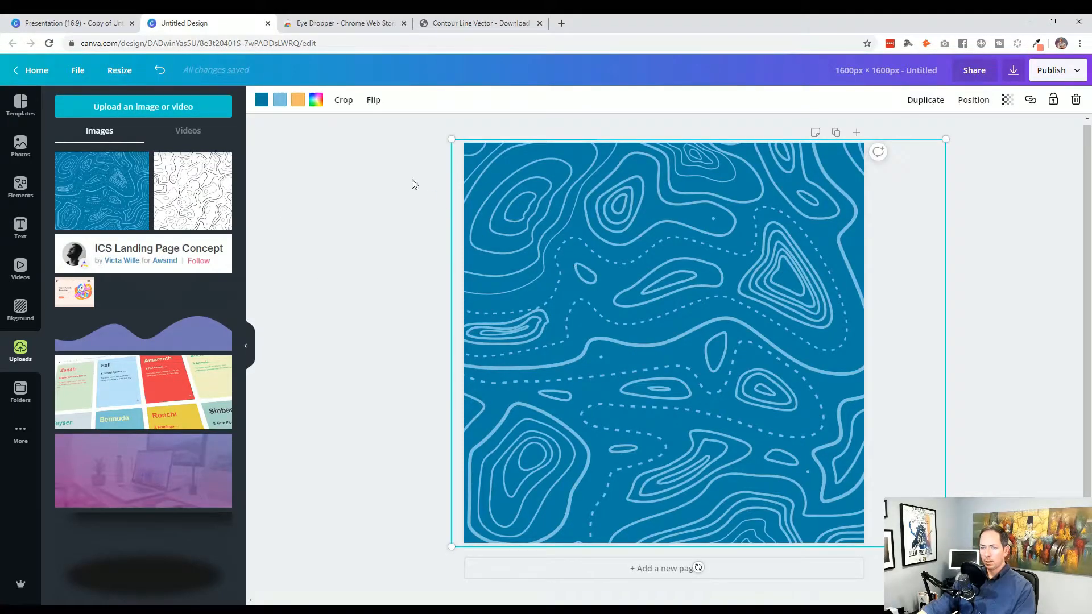
Recolour the dark blue background of the contour pattern to the sampled orange, #ff6f5a
left_click(262, 100)
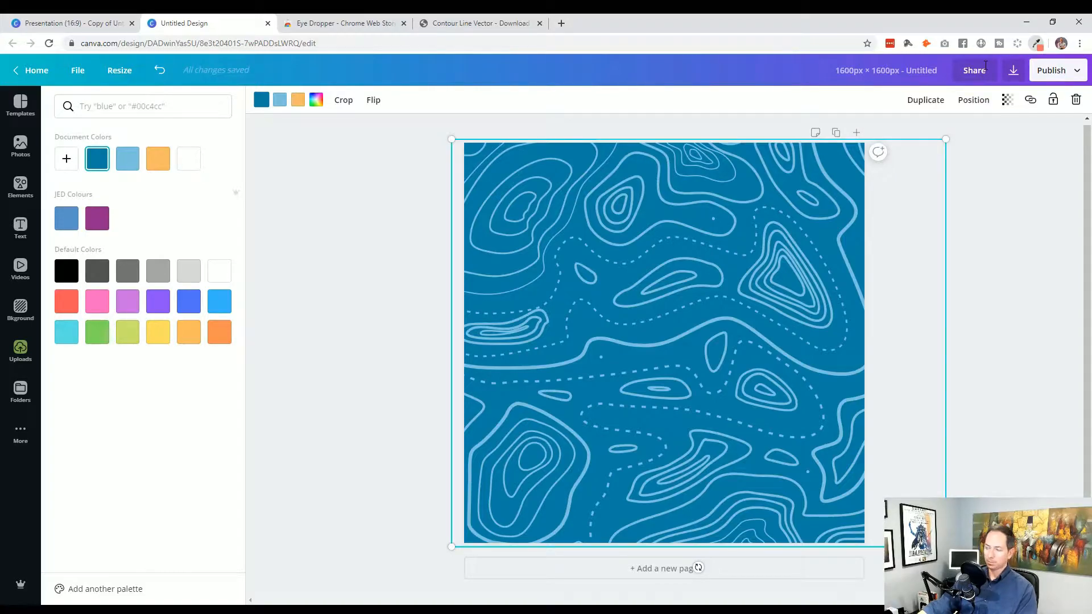
left_click(415, 202)
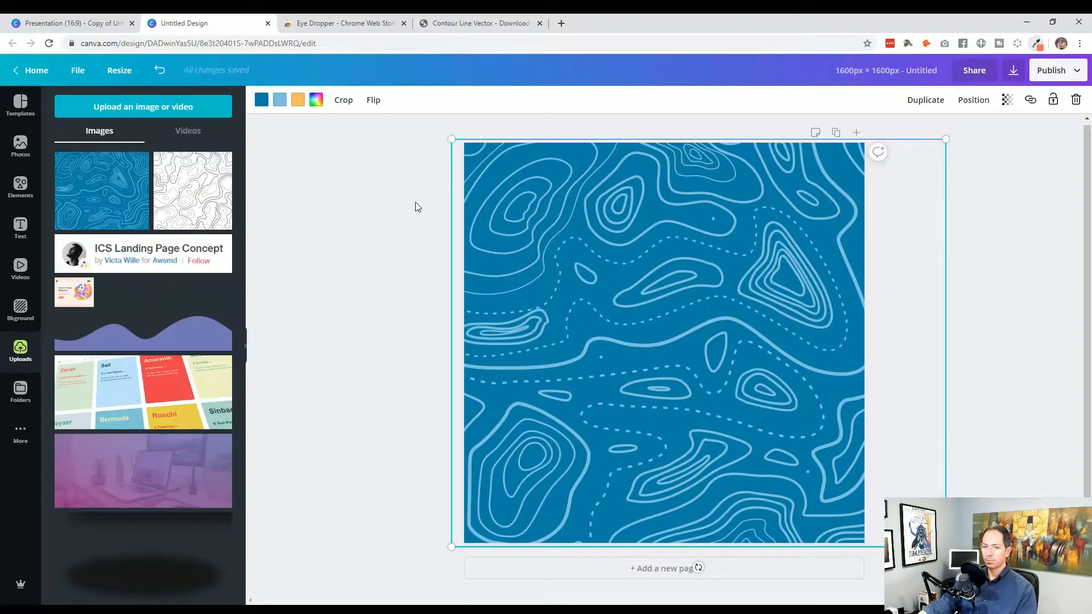
left_click(261, 100)
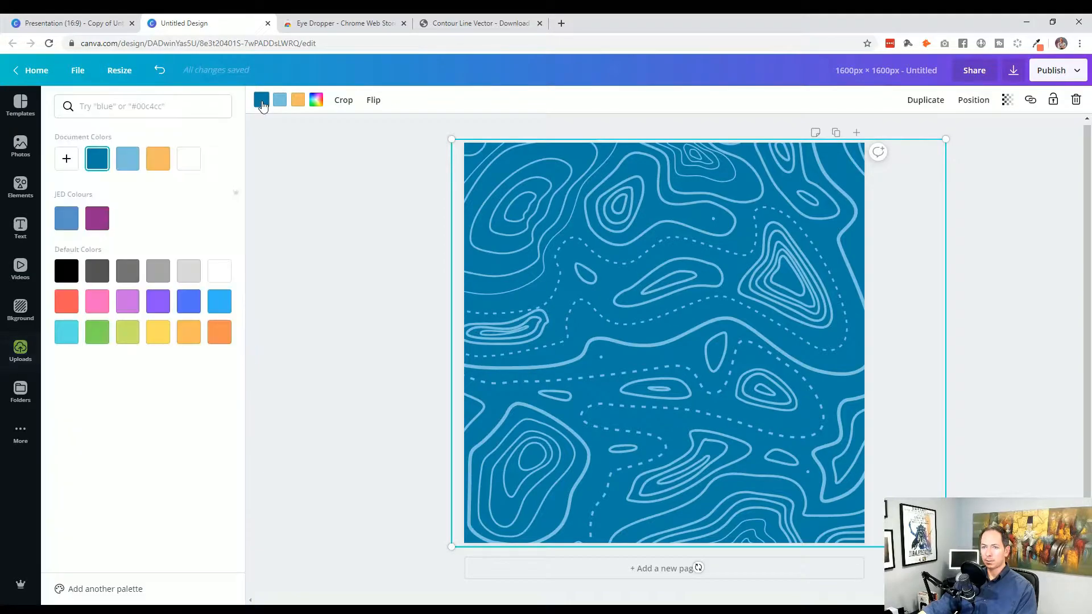
left_click(67, 159)
key("ctrl+v")
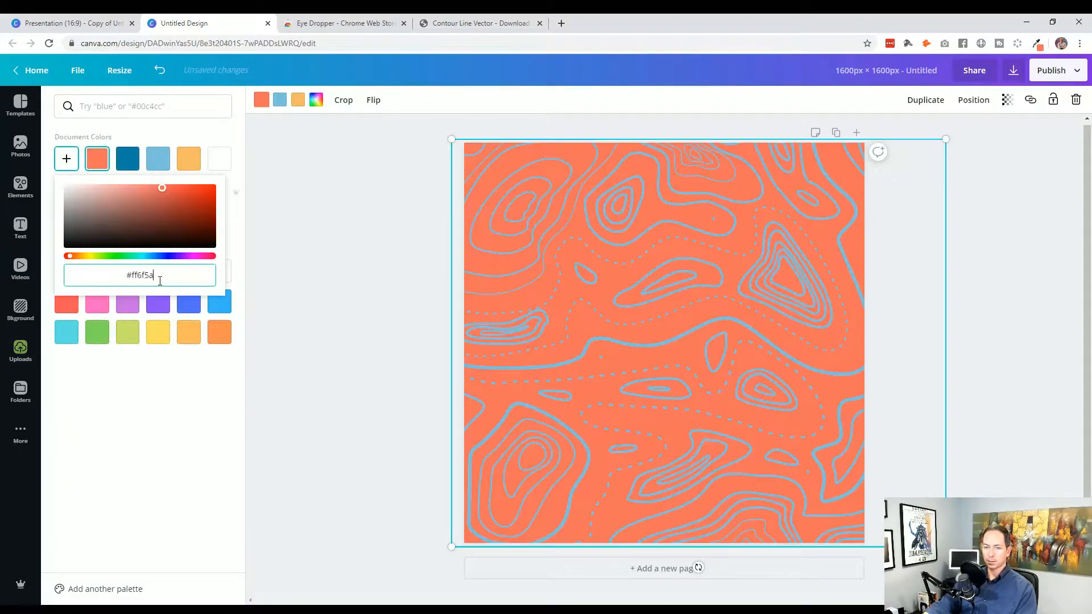
key("Return")
left_click(361, 247)
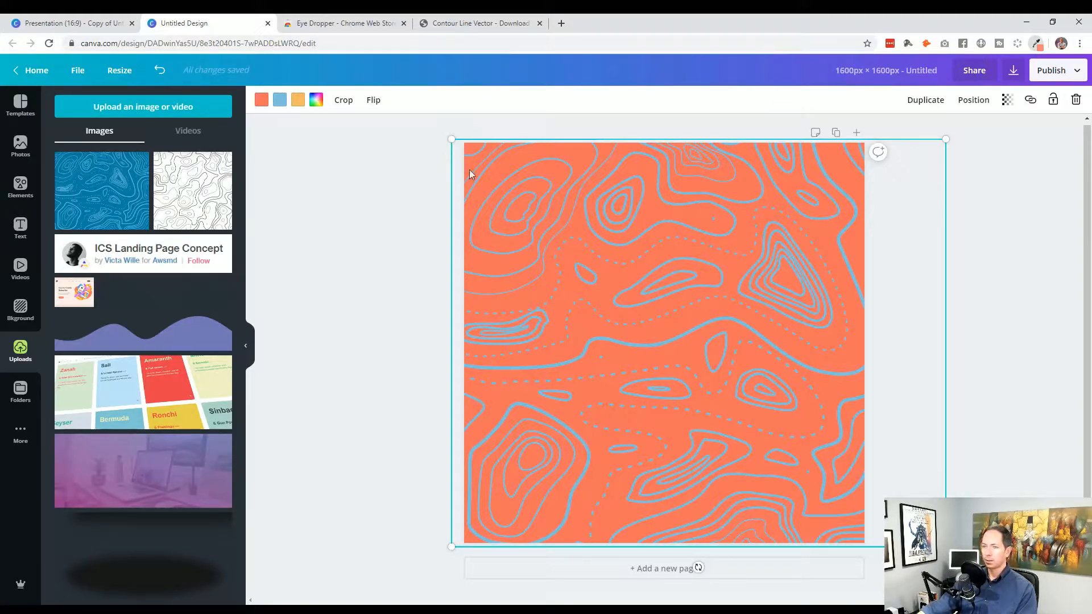
Recolour the light blue lines of the contour pattern to the paler orange #ff8371
left_click(401, 209)
left_click(564, 190)
left_click(285, 104)
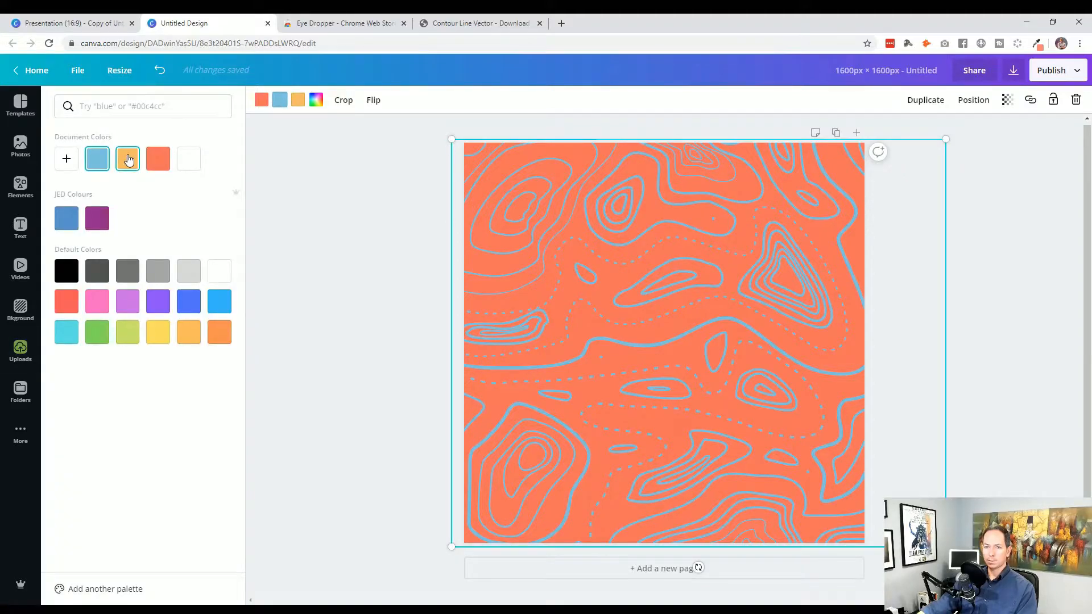
left_click(68, 161)
type("#ff8371")
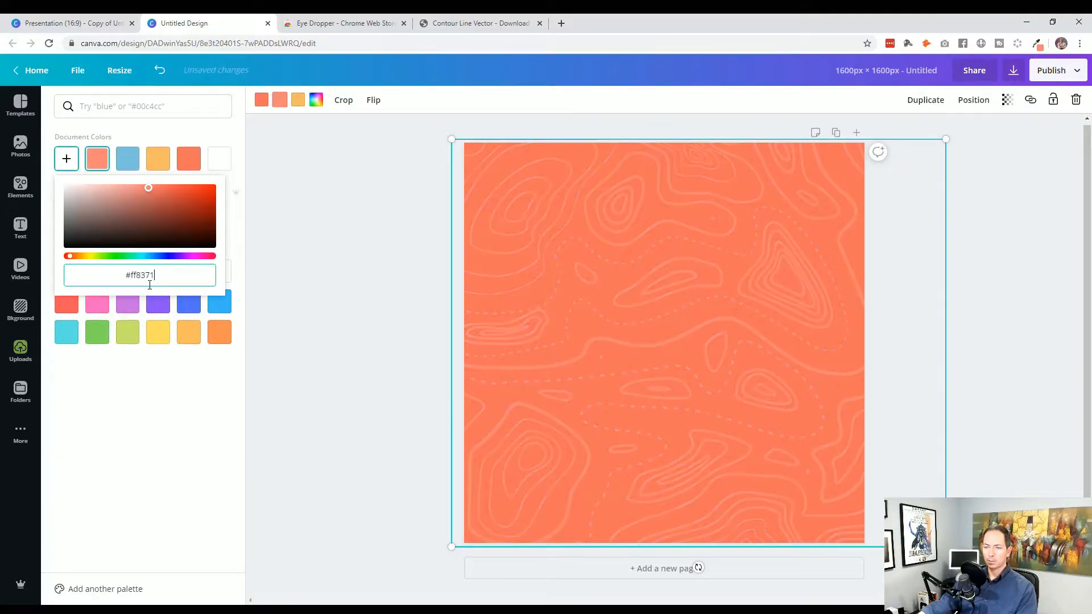
left_click(367, 262)
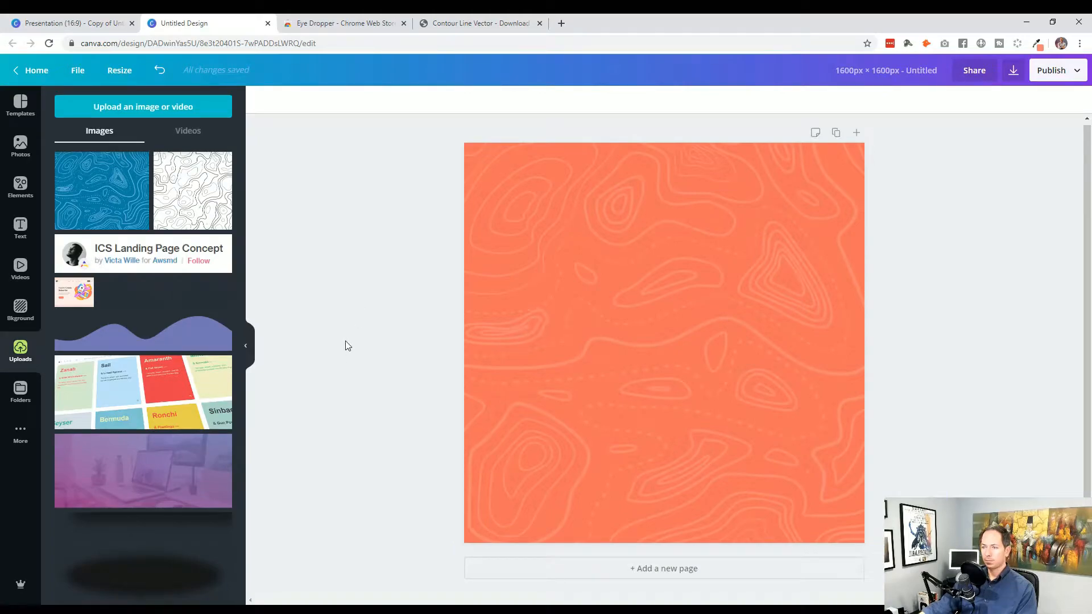
Try out different sizes and positions for the orange contour pattern on the page
left_click(570, 314)
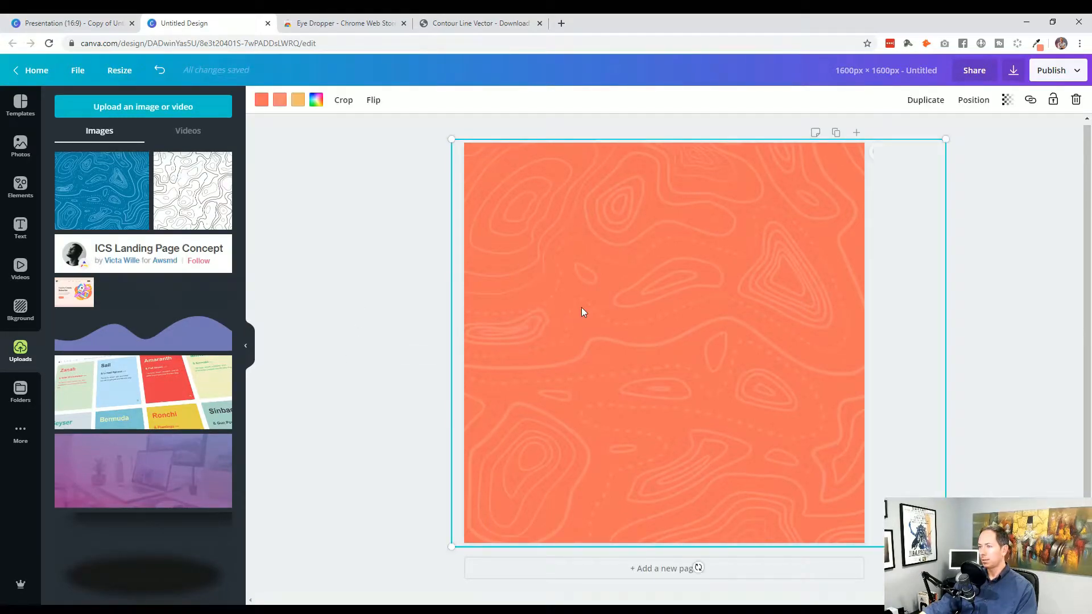
left_click_drag(582, 329, 607, 357)
left_click_drag(478, 169, 428, 127)
left_click_drag(538, 212, 670, 290)
left_click_drag(700, 347, 600, 279)
left_click_drag(459, 138, 408, 106)
left_click_drag(523, 219, 661, 369)
left_click_drag(609, 337, 698, 385)
left_click_drag(402, 138, 577, 266)
left_click_drag(654, 355, 502, 255)
left_click_drag(647, 320, 664, 330)
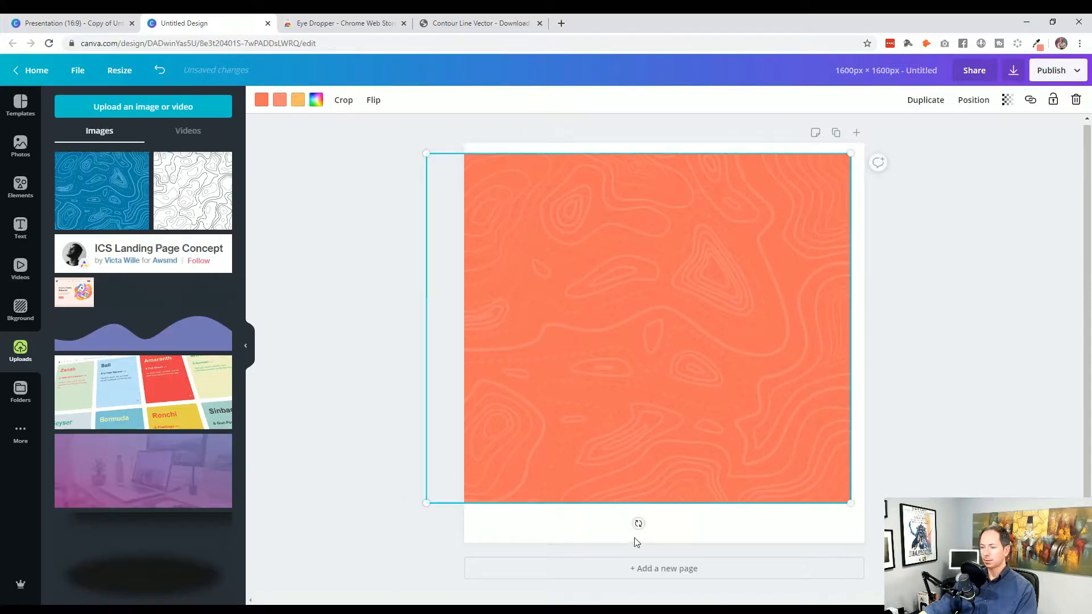
Rotate the contour pattern 180 degrees and enlarge it to cover the whole page
left_click_drag(637, 523, 627, 233)
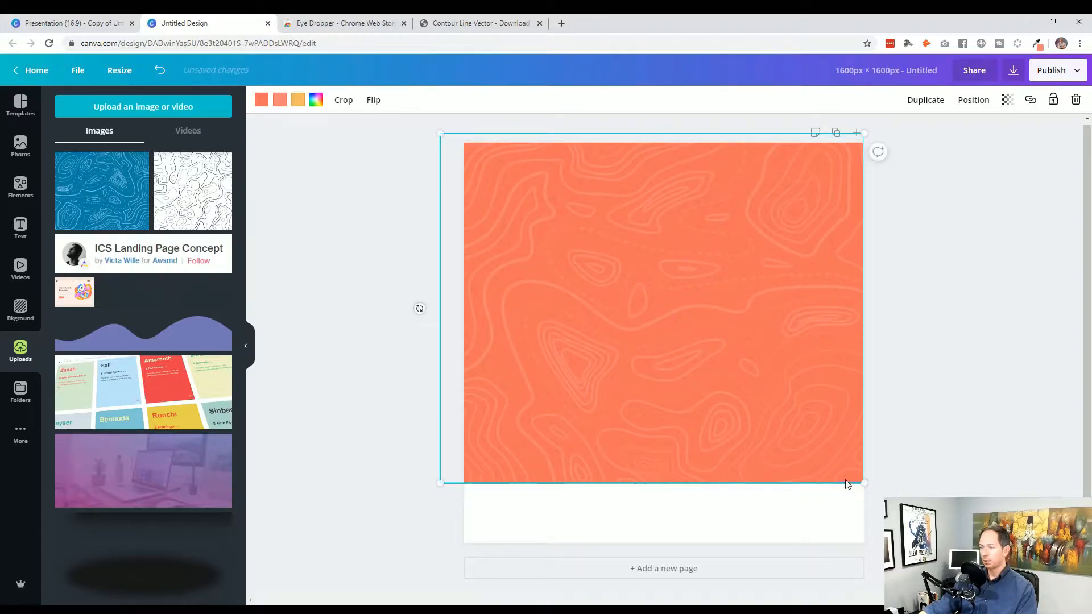
left_click_drag(863, 482, 947, 552)
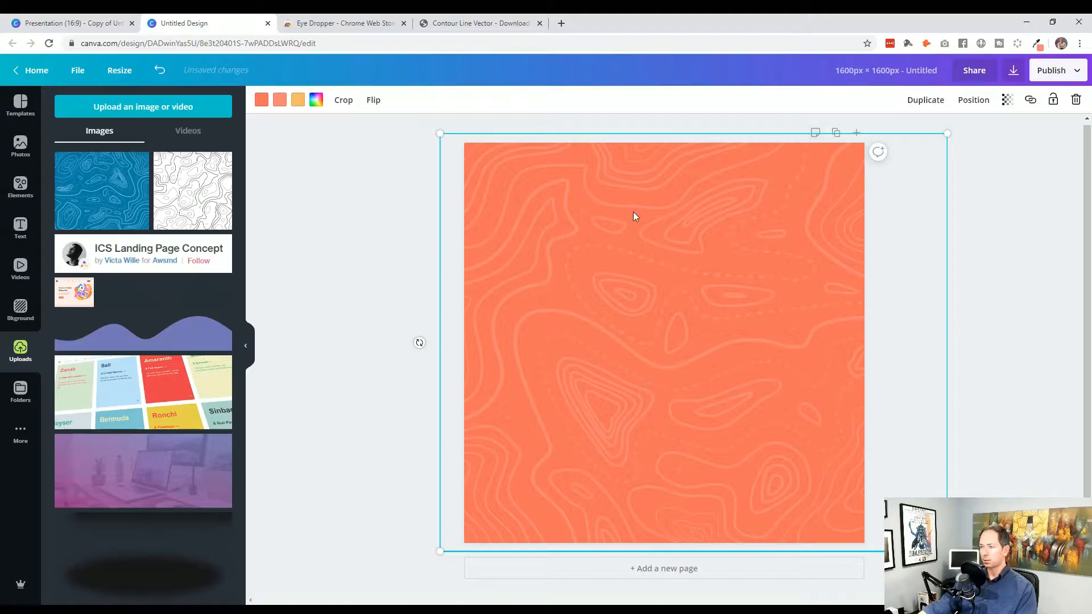
left_click_drag(561, 301, 565, 285)
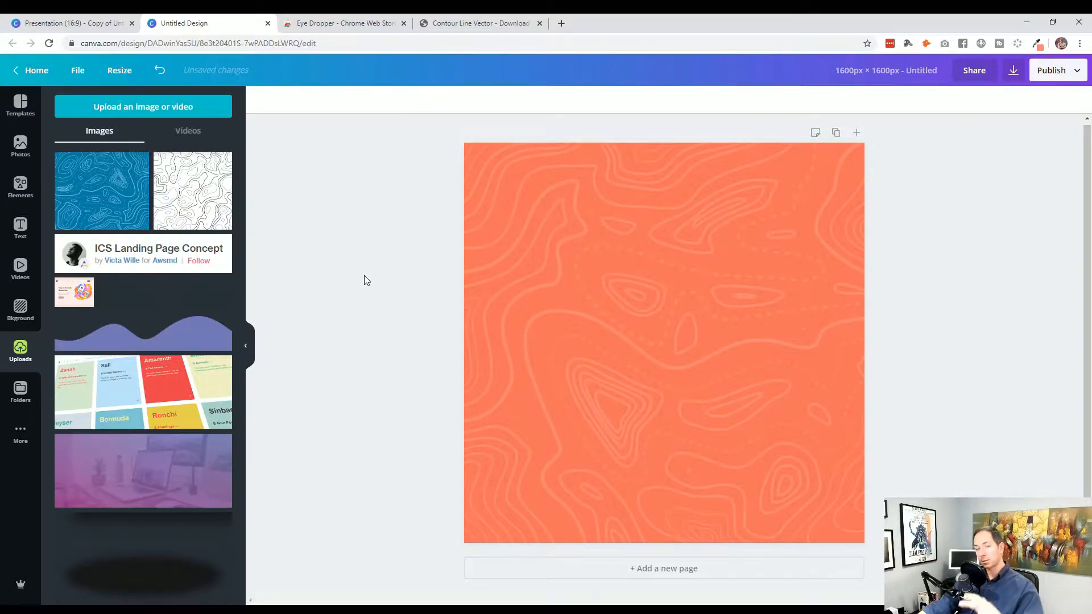
left_click(445, 284)
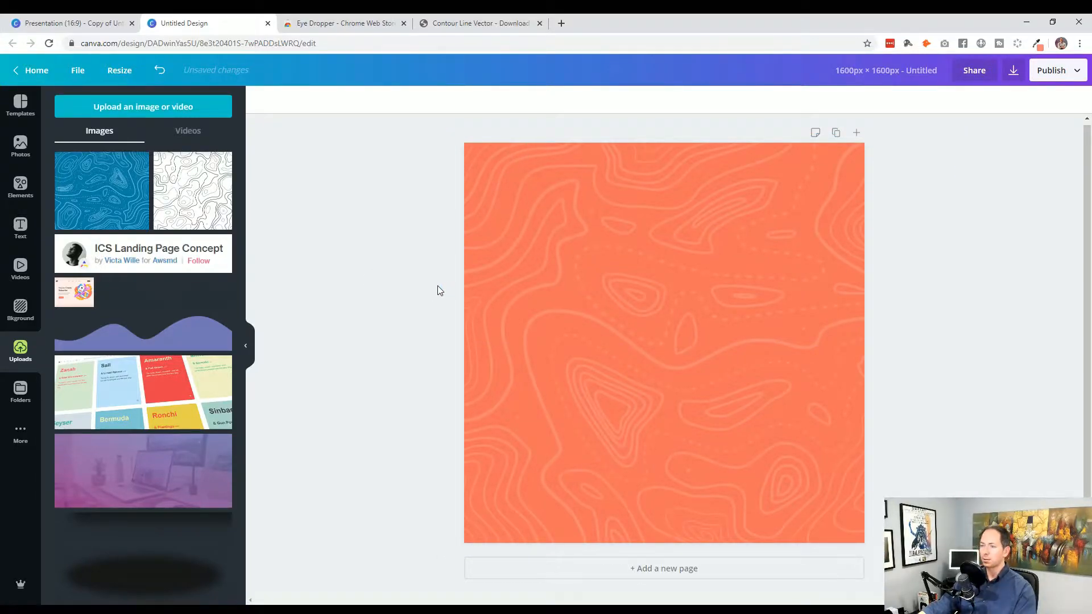
Download the orange pattern as a PNG at 1600 x 1600 px and upload that file in the presentation design
left_click(1012, 73)
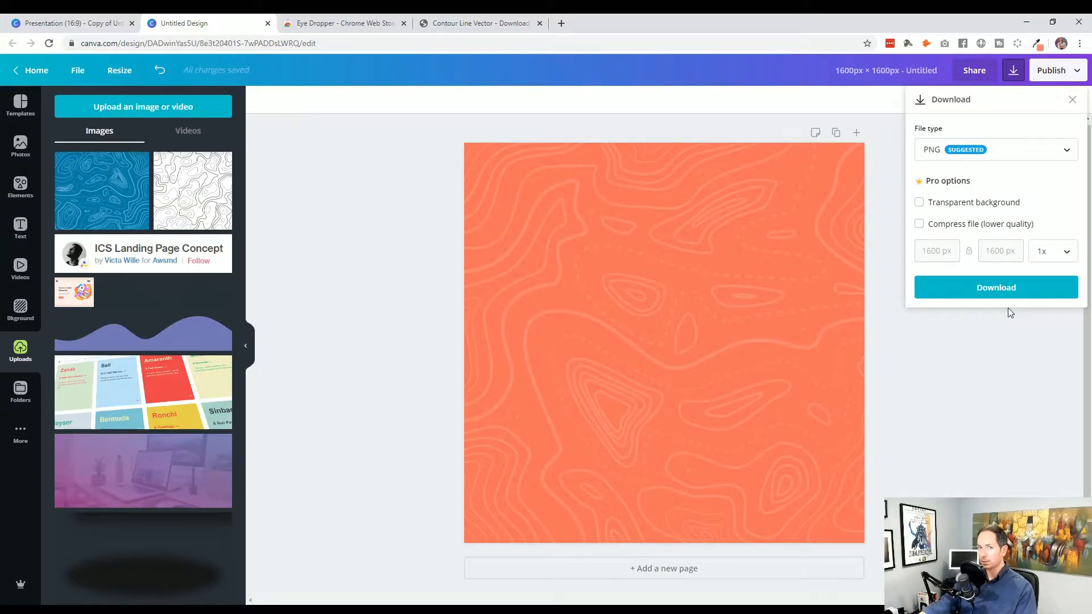
left_click(1002, 288)
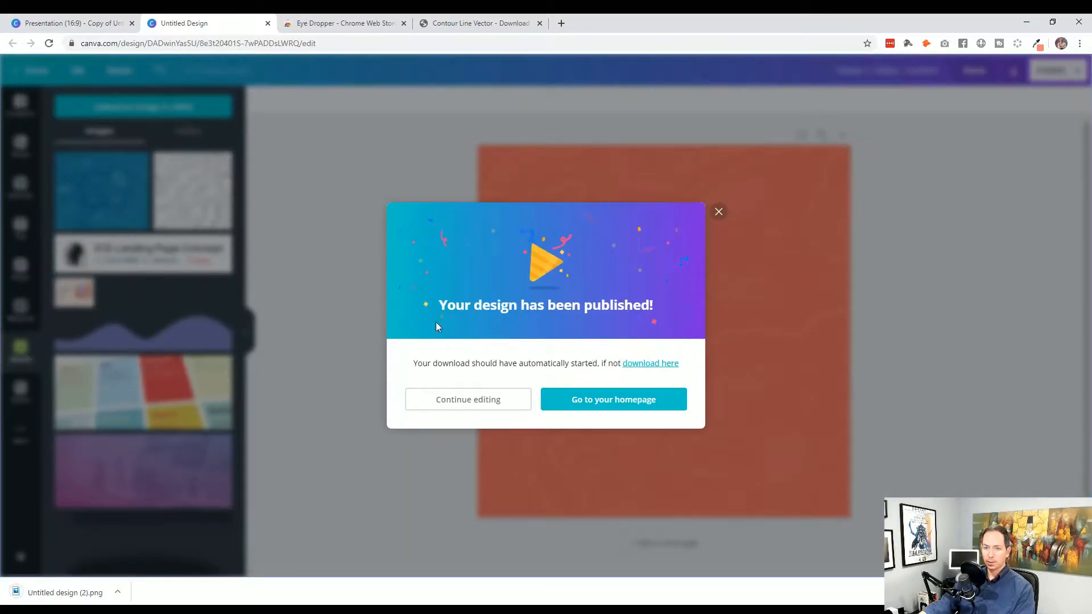
left_click(85, 23)
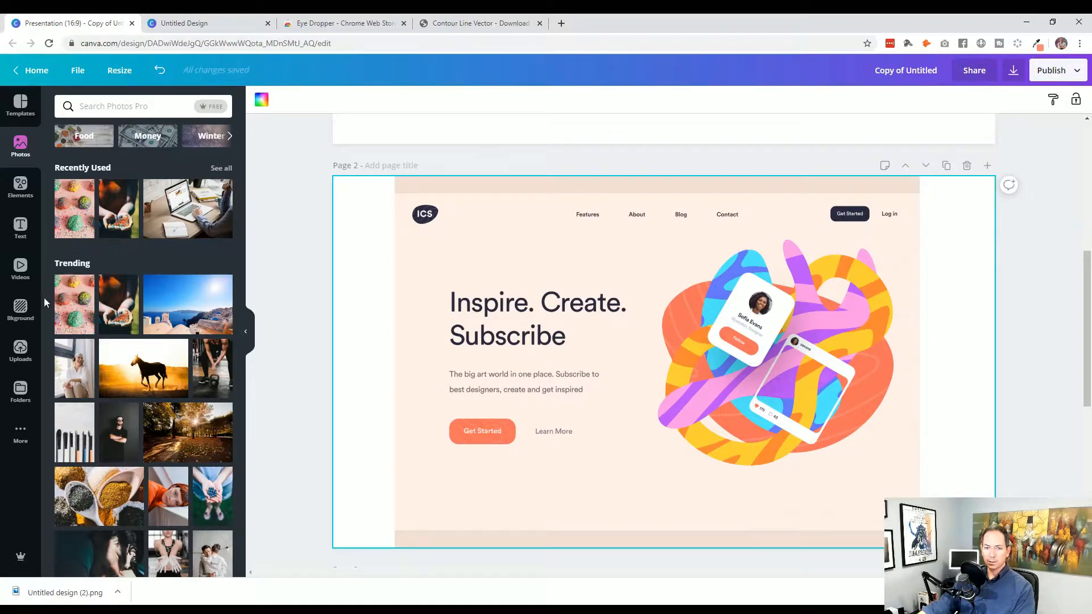
left_click(20, 350)
left_click(148, 110)
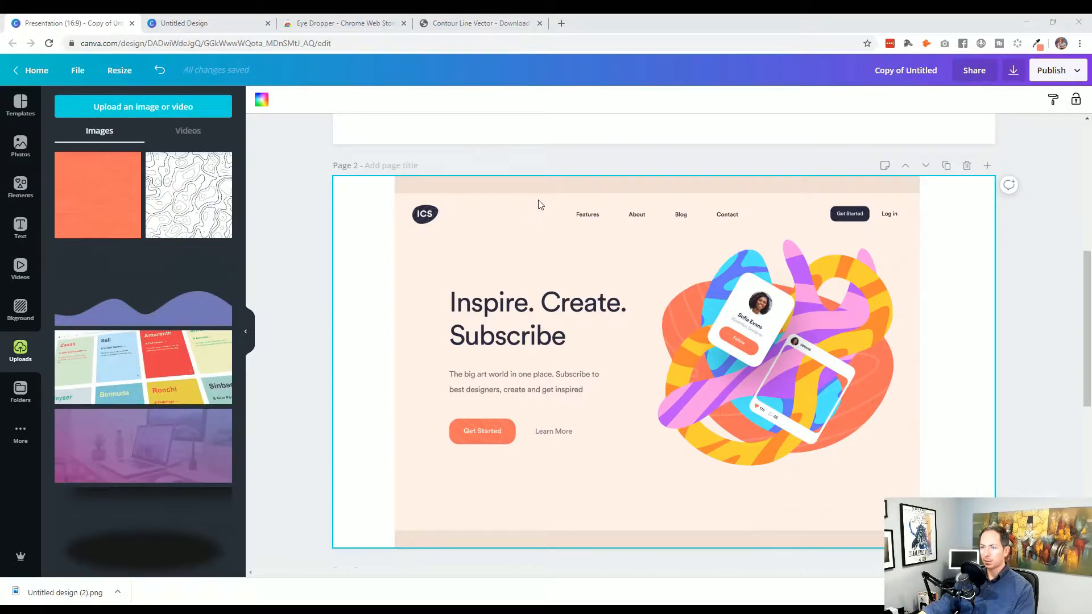
left_click(929, 417)
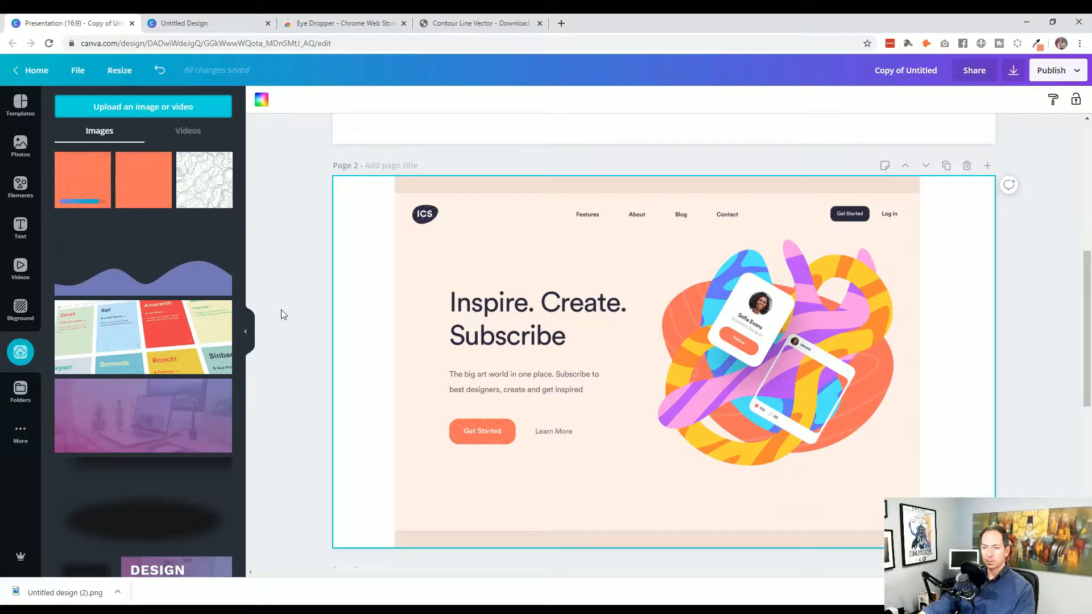
Fill the blob frame on page 3 with the newly uploaded orange contour pattern
scroll(281, 310, "down", 7)
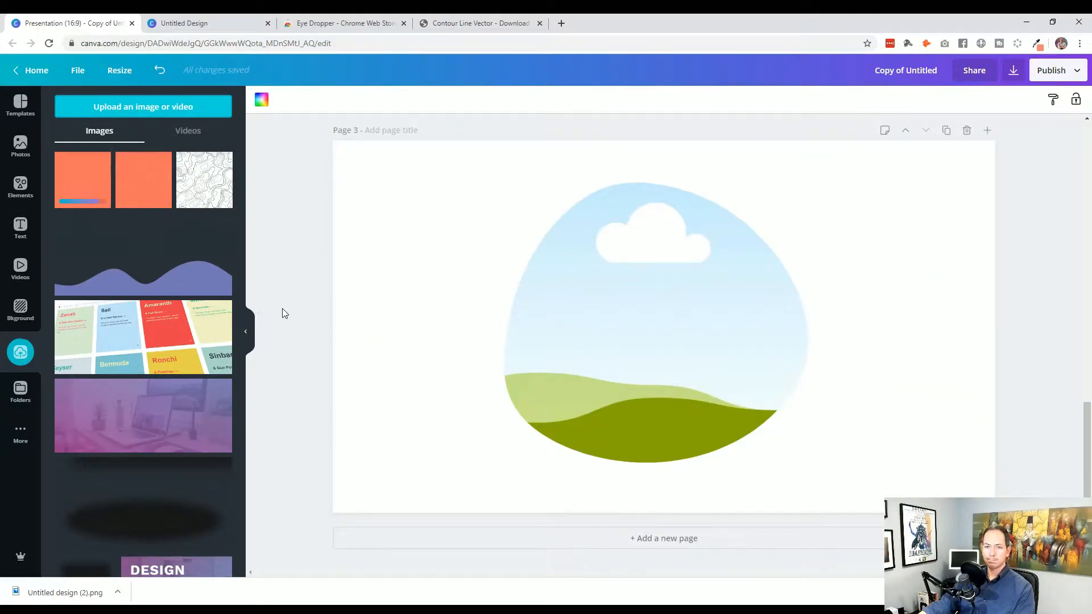
left_click(636, 341)
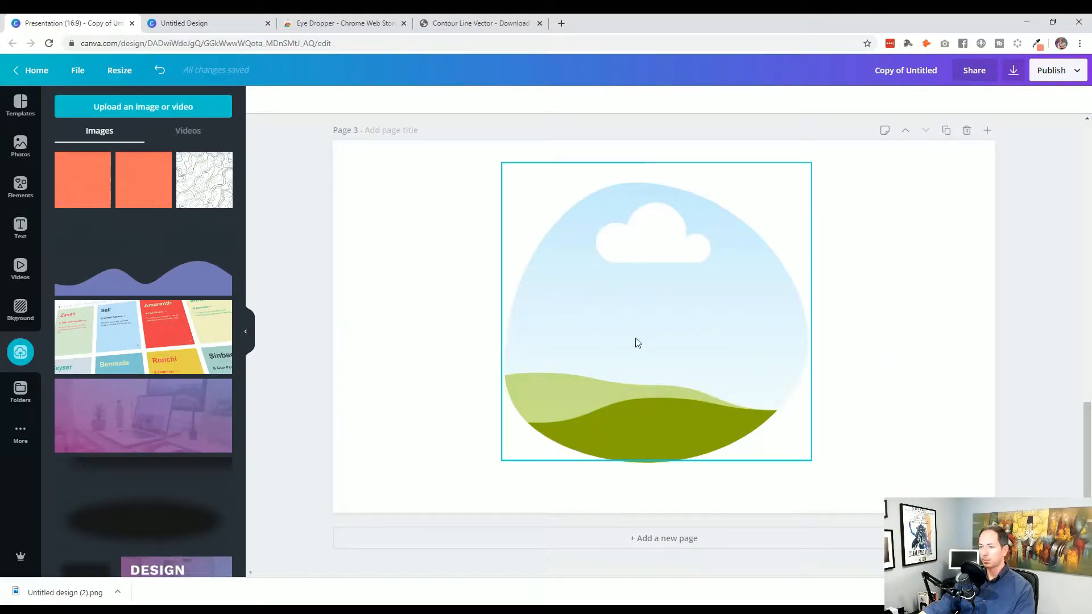
left_click(490, 290)
left_click(608, 327)
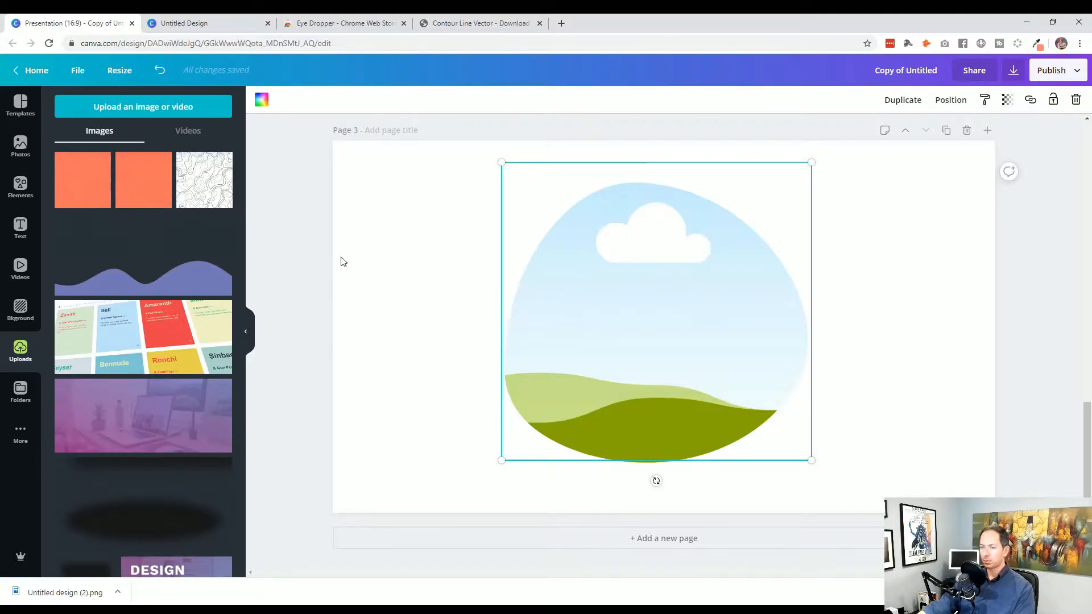
left_click_drag(86, 187, 267, 282)
left_click_drag(611, 322, 610, 322)
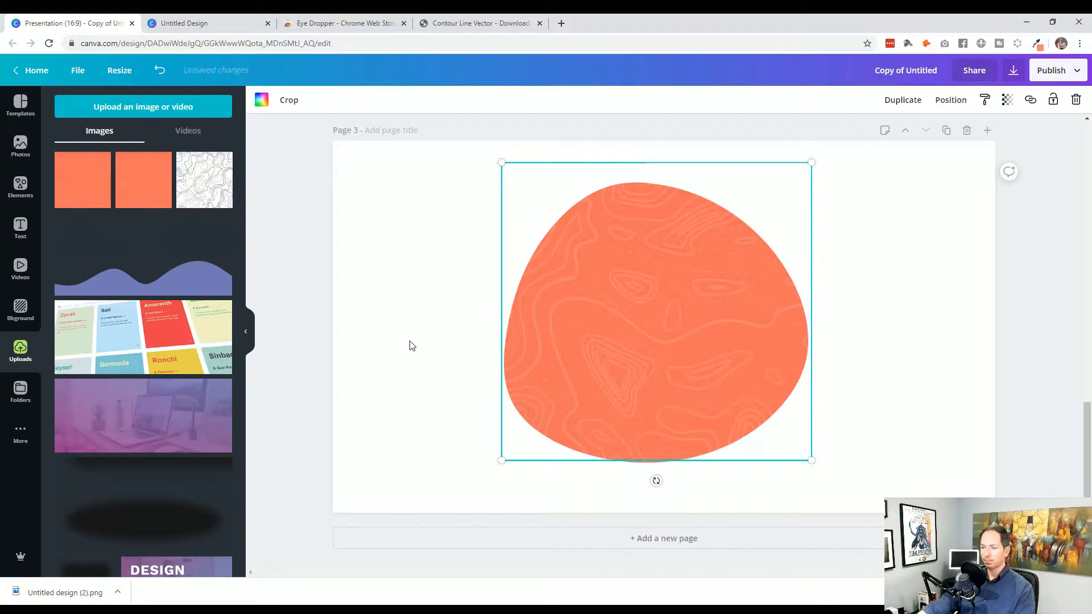
left_click(410, 364)
Resize and reposition the contour pattern inside the blob frame on page 3, matching the line scale of the reference image
scroll(395, 431, "up", 5)
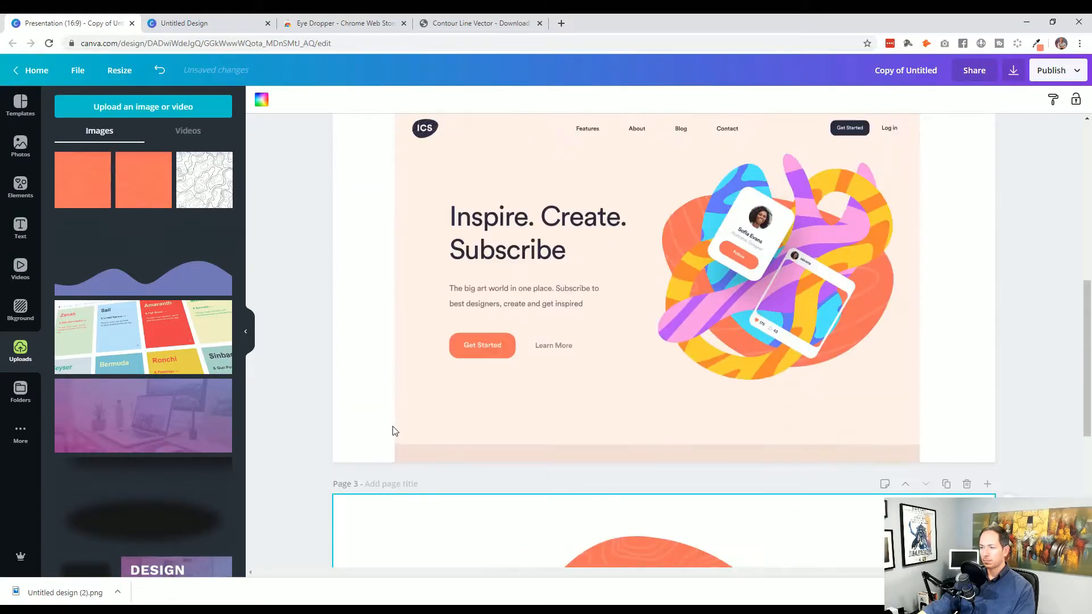
scroll(395, 431, "down", 5)
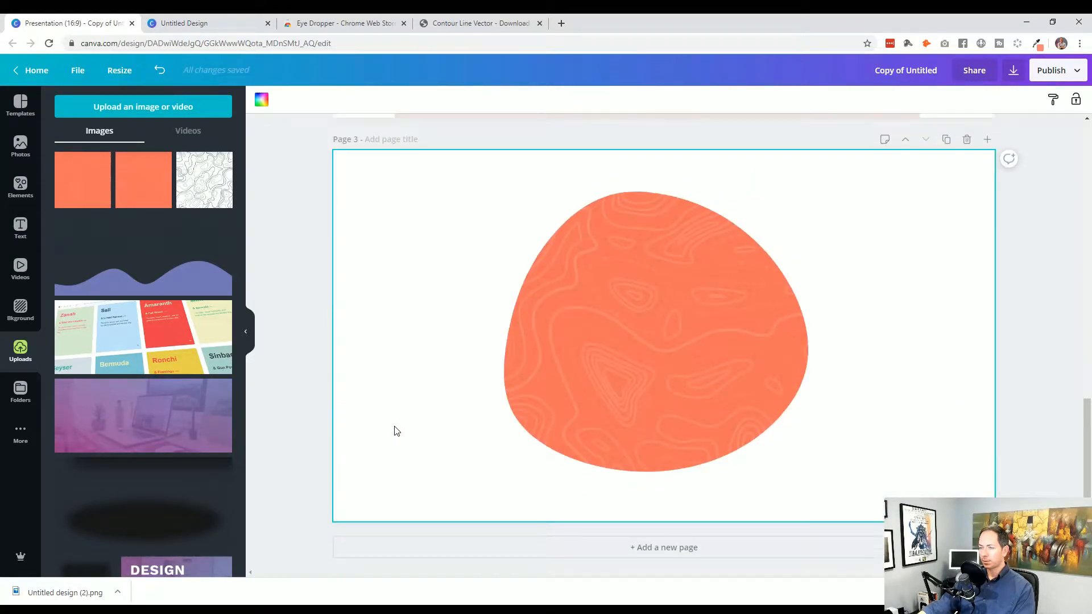
scroll(611, 346, "up", 4)
scroll(544, 404, "down", 5)
left_click(604, 343)
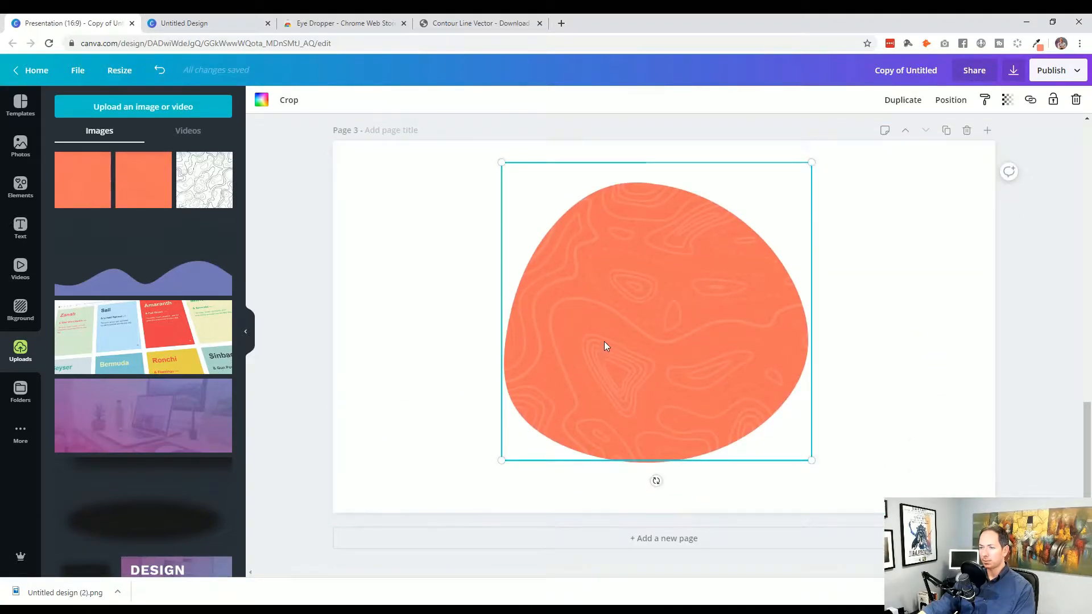
double_click(604, 341)
left_click_drag(806, 462, 865, 480)
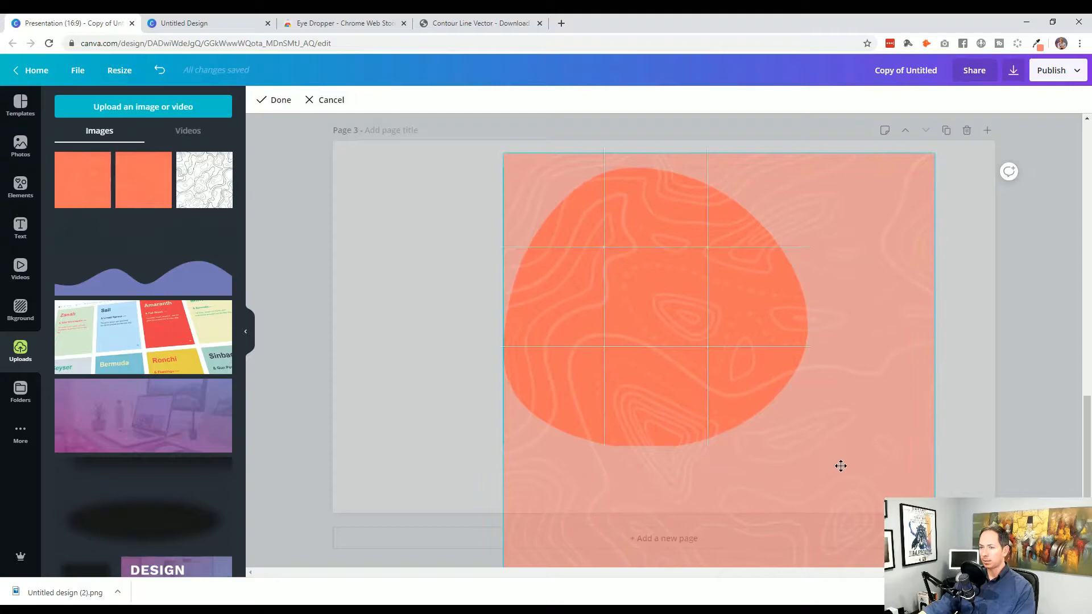
left_click_drag(934, 154, 908, 182)
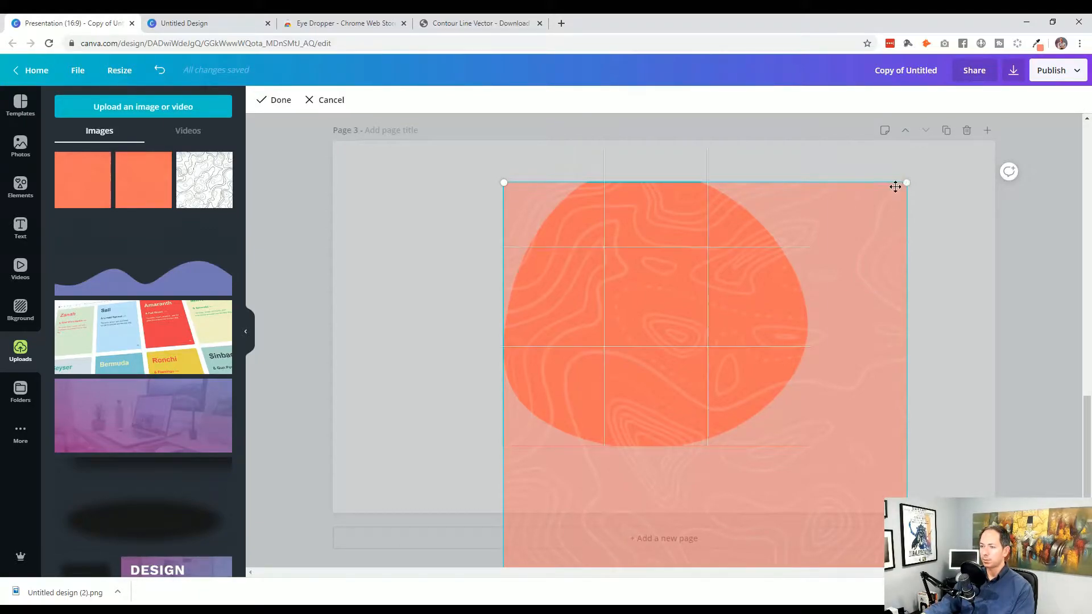
left_click_drag(848, 268, 882, 182)
left_click_drag(843, 254, 844, 212)
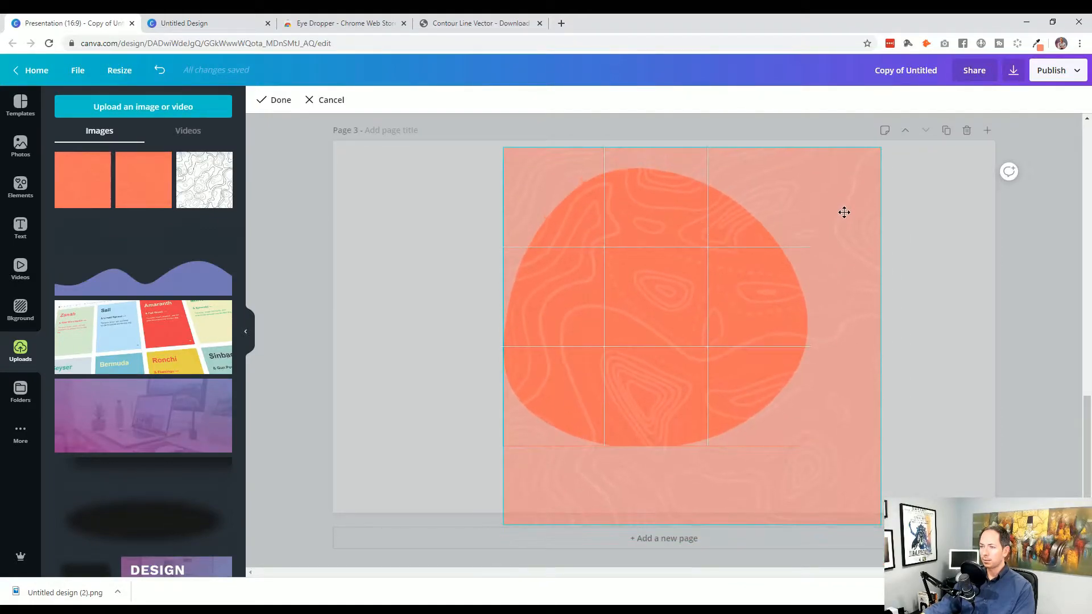
left_click_drag(880, 150, 823, 177)
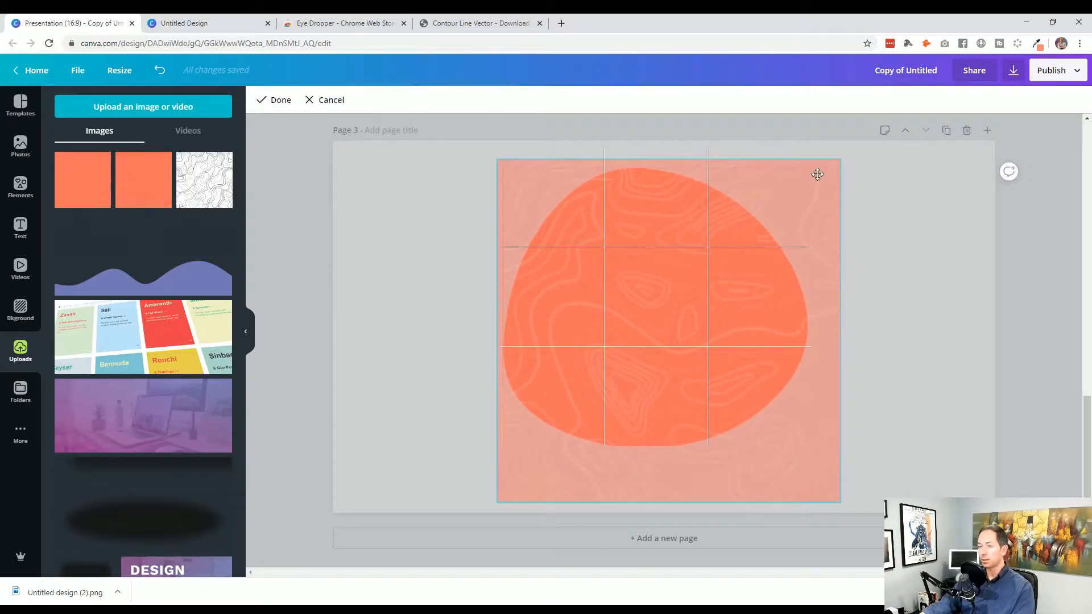
Examine the source contour pattern in the 1600 x 1600 px design, then return to the presentation
left_click(188, 25)
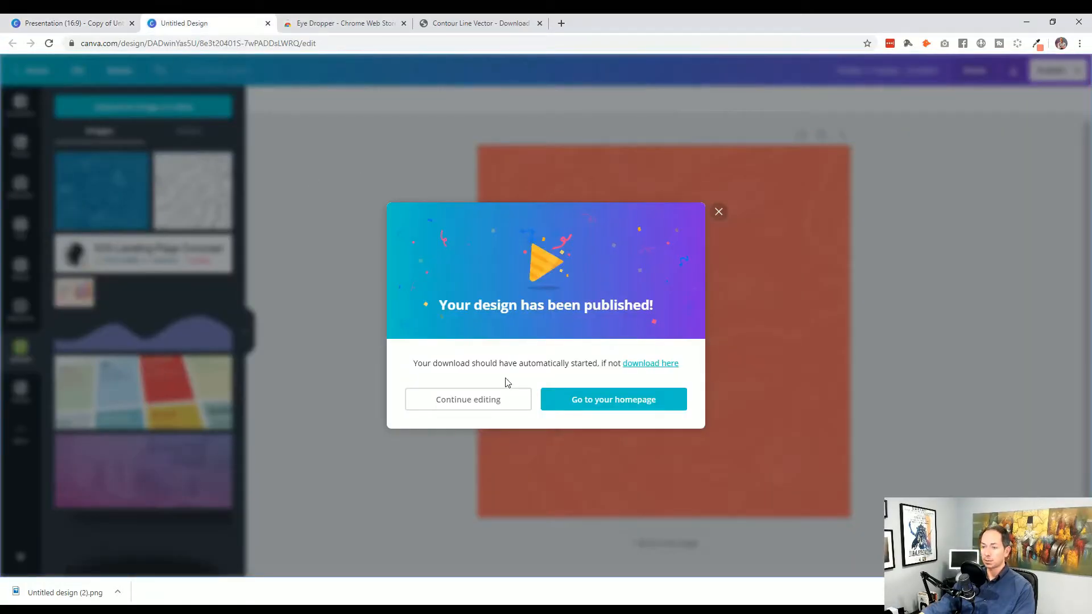
left_click(719, 215)
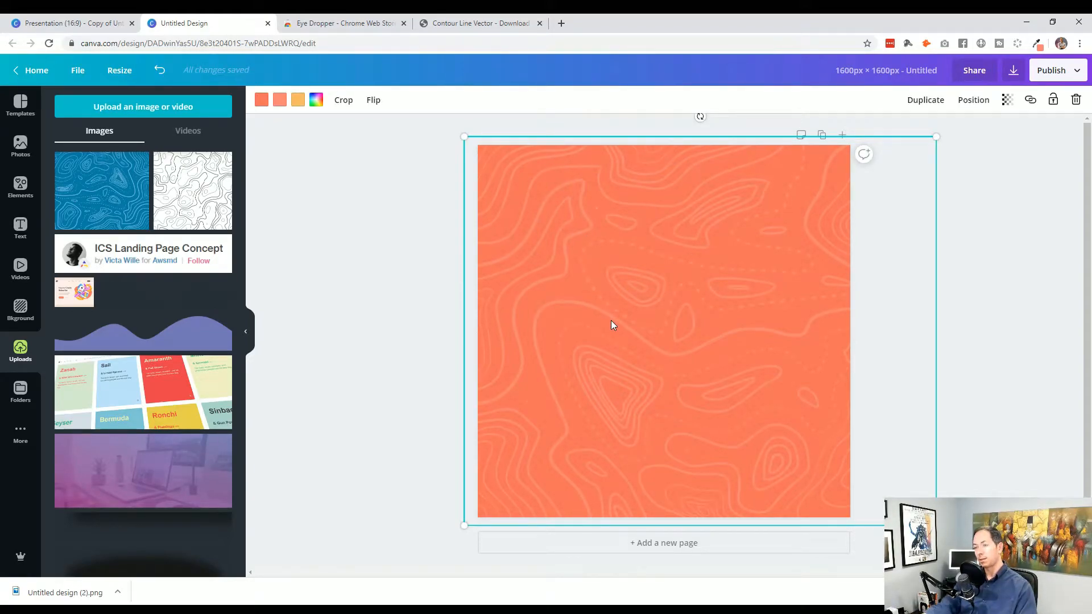
left_click(85, 23)
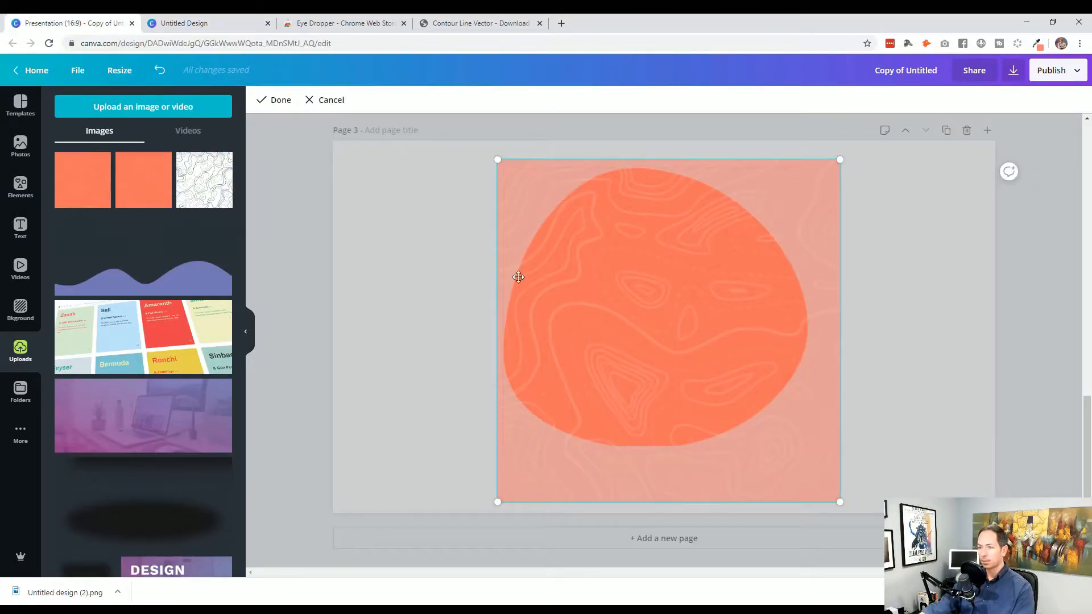
Shrink the pattern slightly within the blob frame, apply the crop, and move the blob to the right half of page 3
left_click_drag(841, 503, 820, 475)
left_click(889, 458)
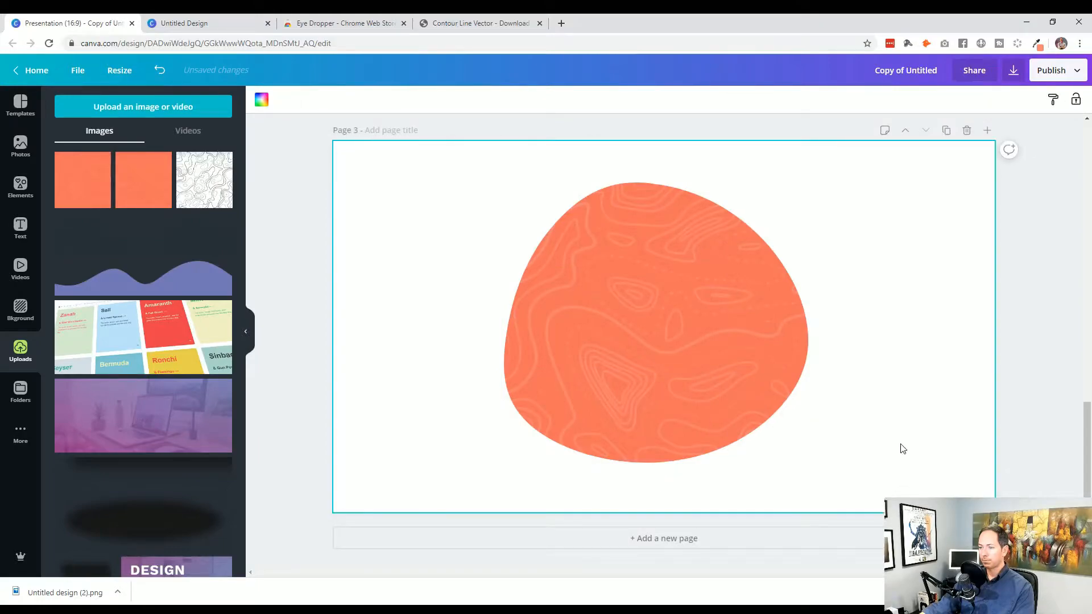
left_click_drag(680, 368, 775, 373)
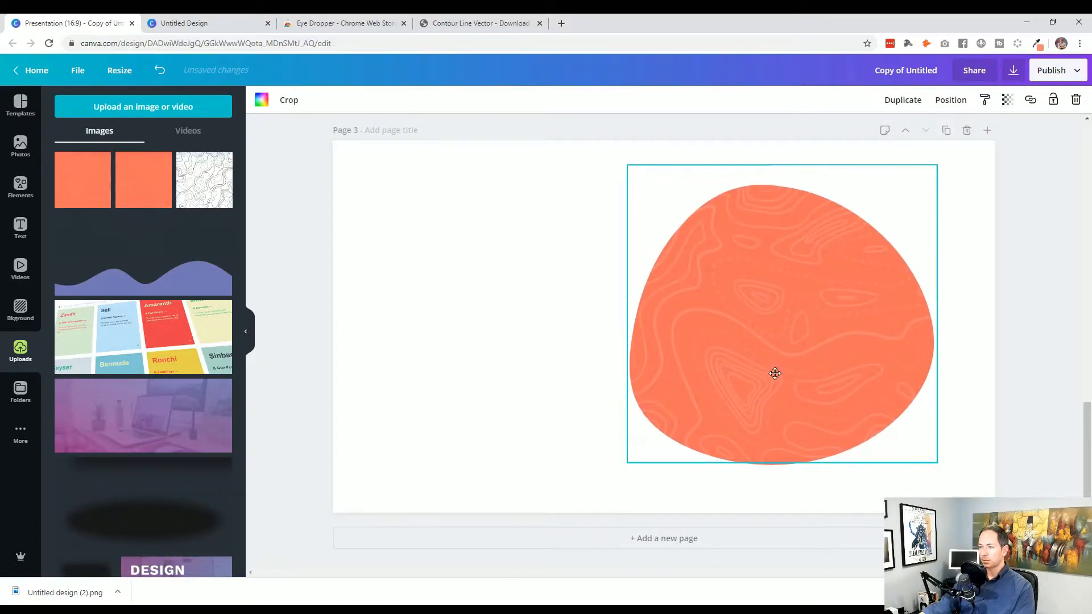
left_click(510, 417)
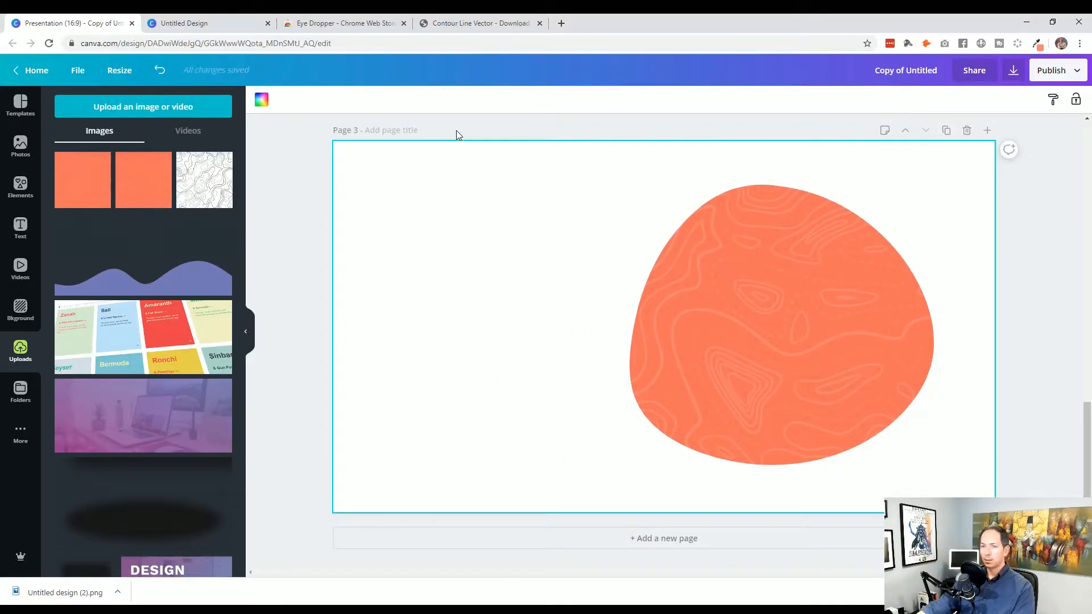
Set page 3's background to the pale peach colour sampled from the reference landing page
left_click(261, 100)
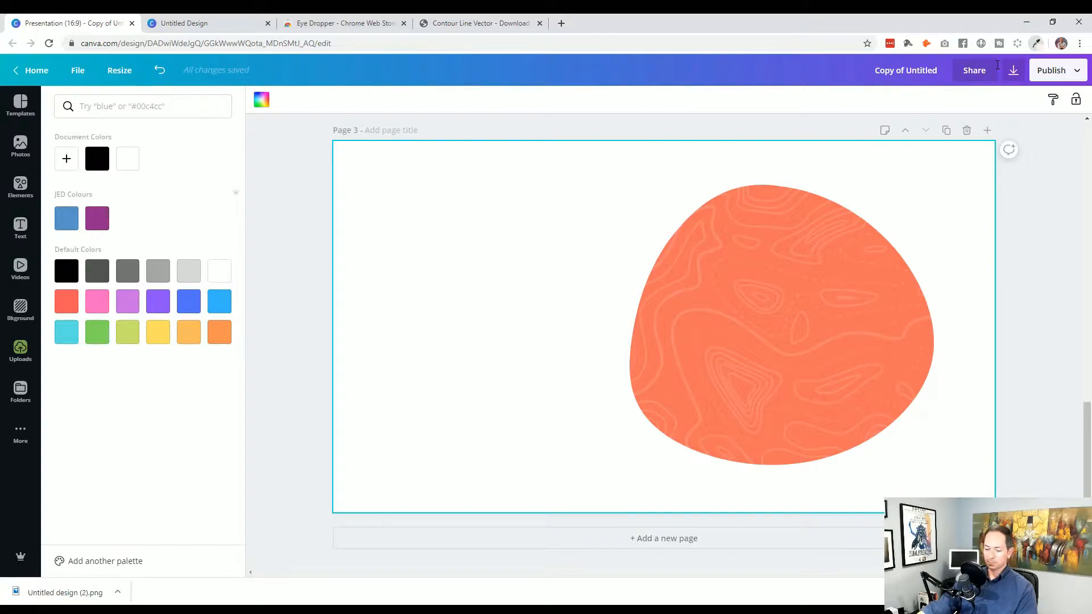
left_click(66, 159)
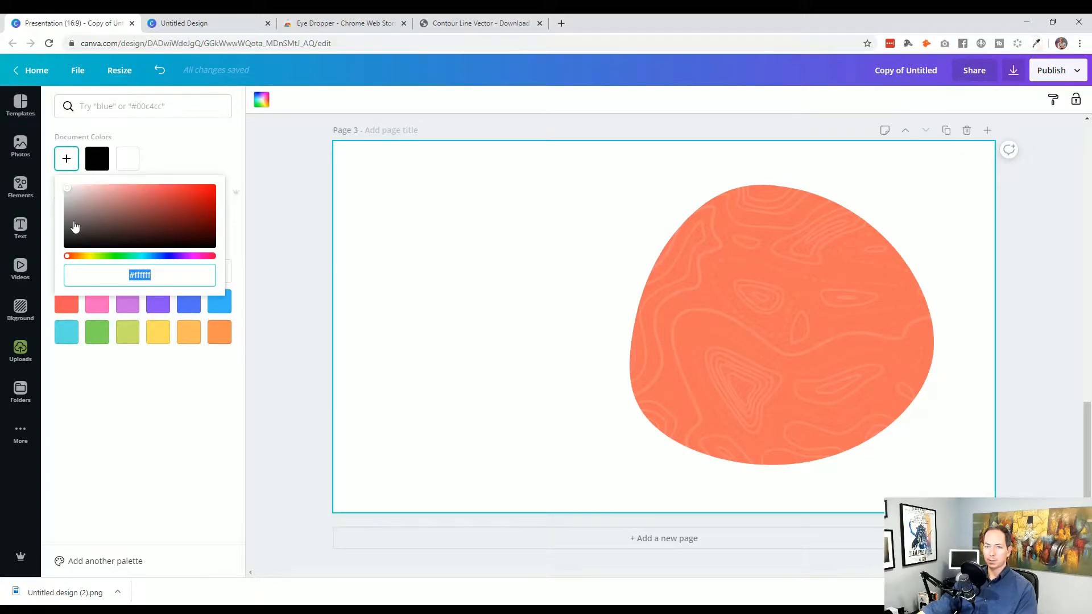
key("ctrl+v")
key("Return")
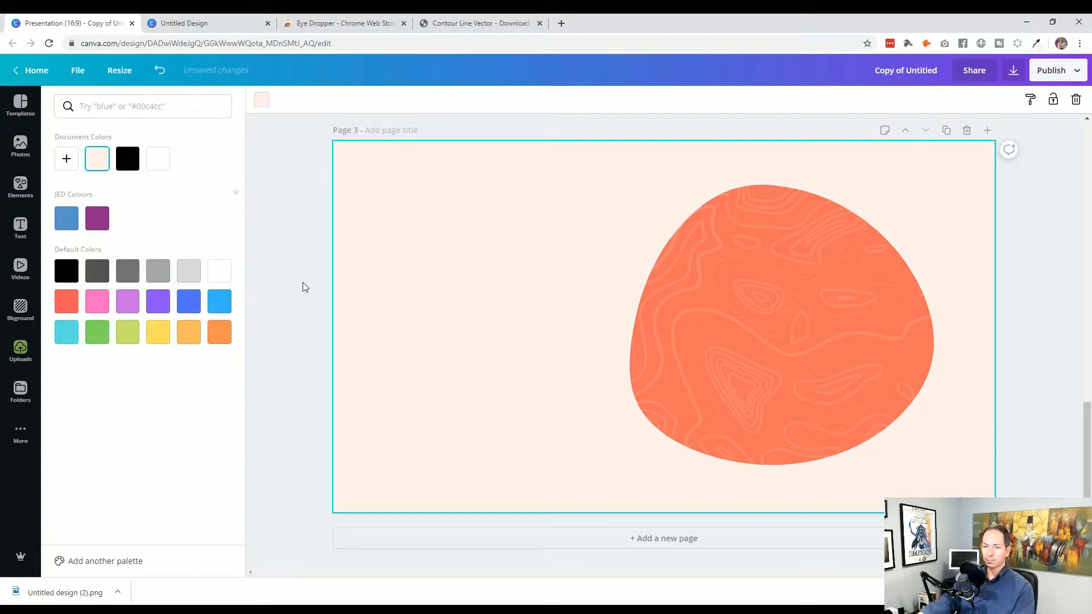
left_click(299, 429)
Shrink the blob from its upper-left corner and nudge it slightly upward on page 3
left_click(738, 366)
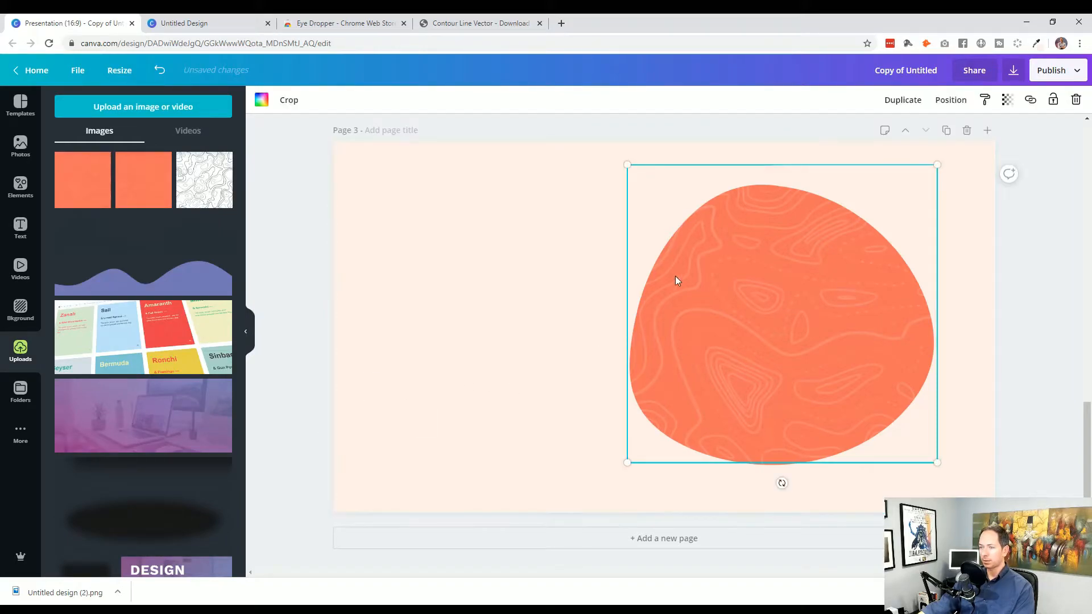
left_click_drag(628, 165, 674, 209)
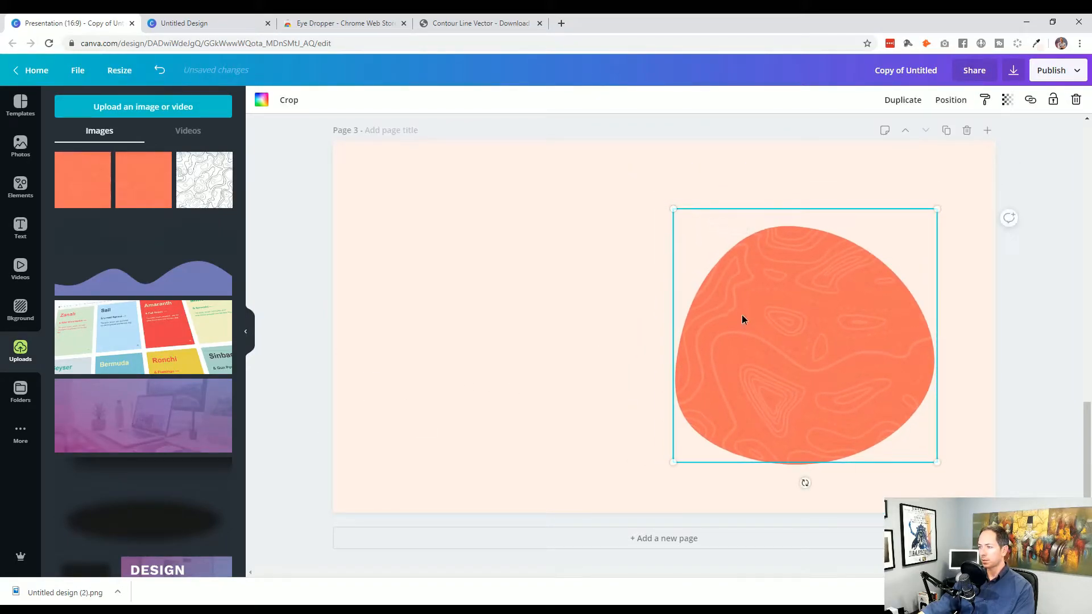
left_click_drag(743, 317, 742, 312)
left_click(588, 402)
Compare page 3's blob layout with the headline, text and illustration arrangement of the reference landing page on page 2
scroll(466, 427, "up", 6)
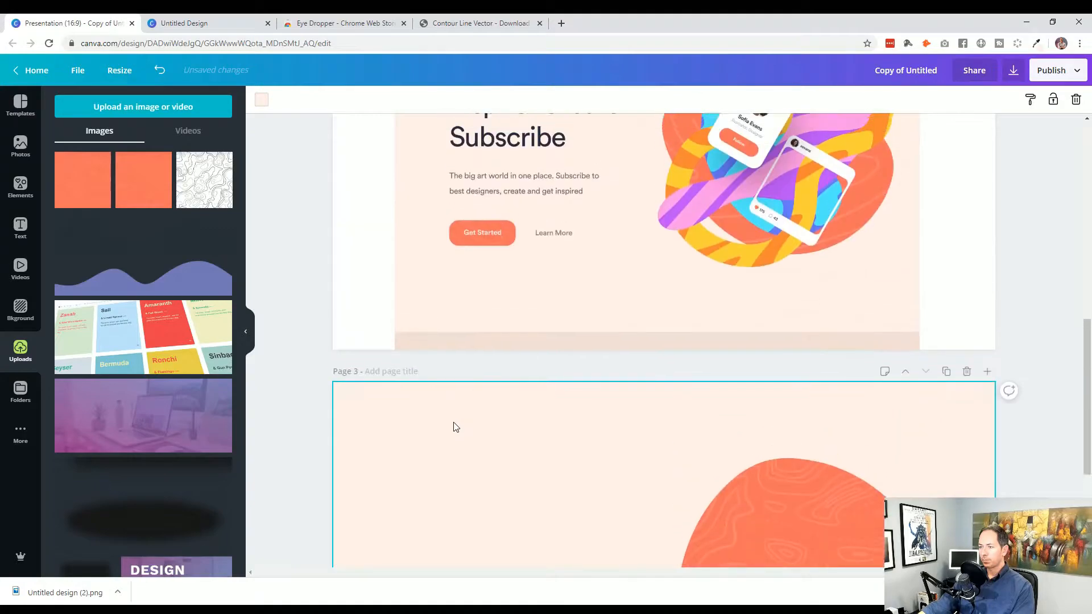
scroll(453, 427, "down", 2)
scroll(508, 239, "up", 1)
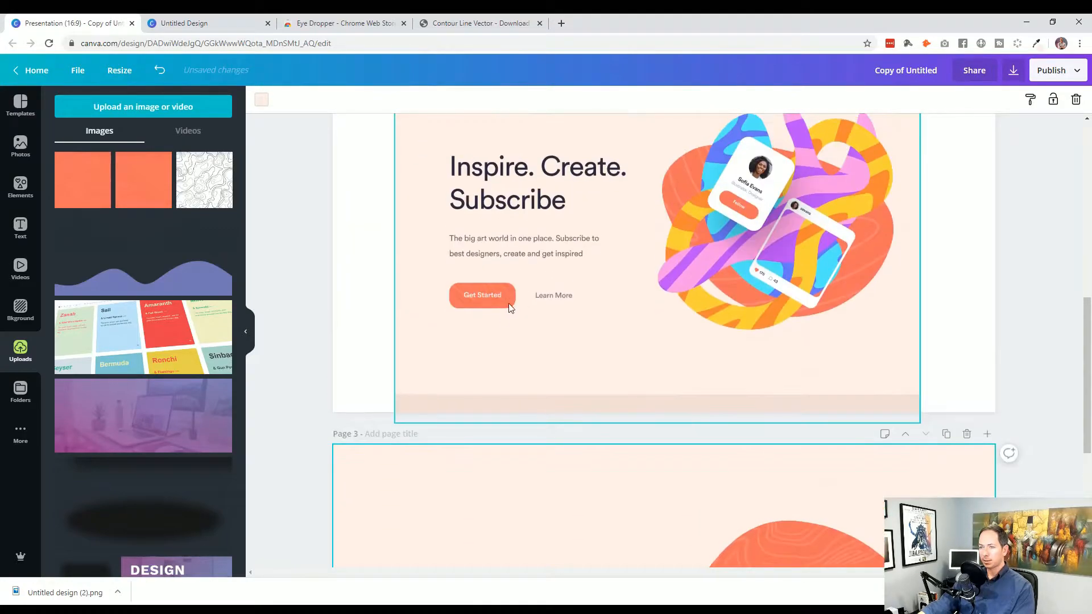
scroll(503, 356, "up", 1)
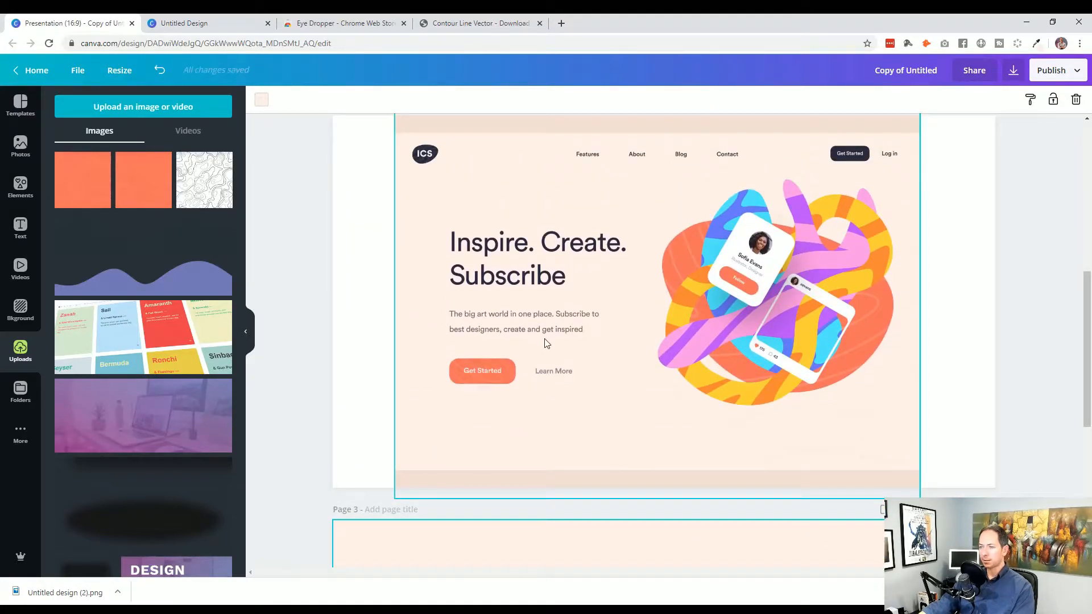
scroll(544, 342, "down", 5)
scroll(508, 348, "up", 4)
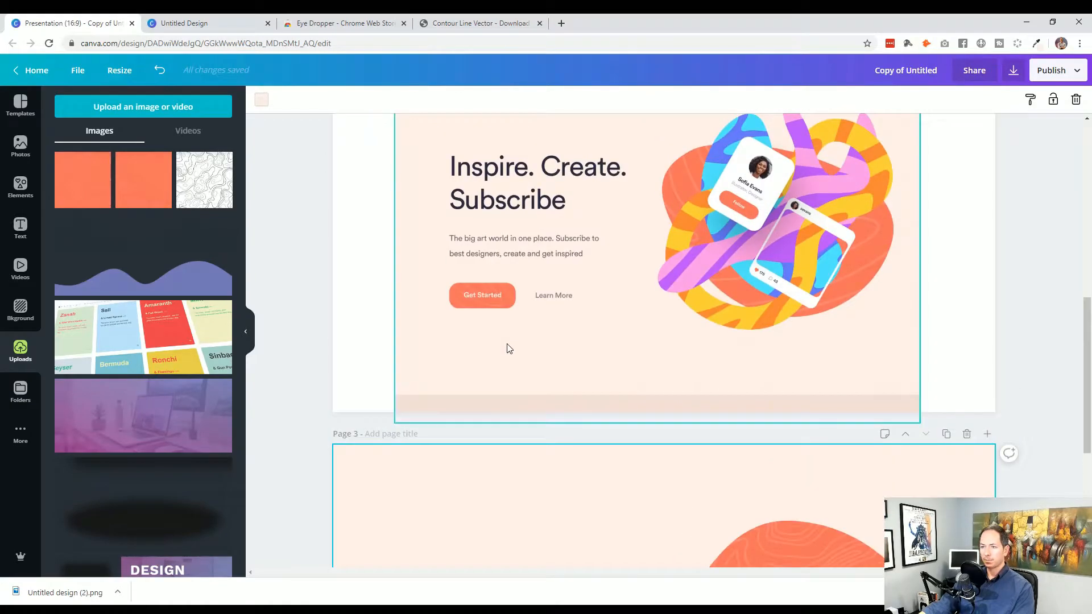
scroll(512, 276, "up", 1)
scroll(511, 281, "down", 5)
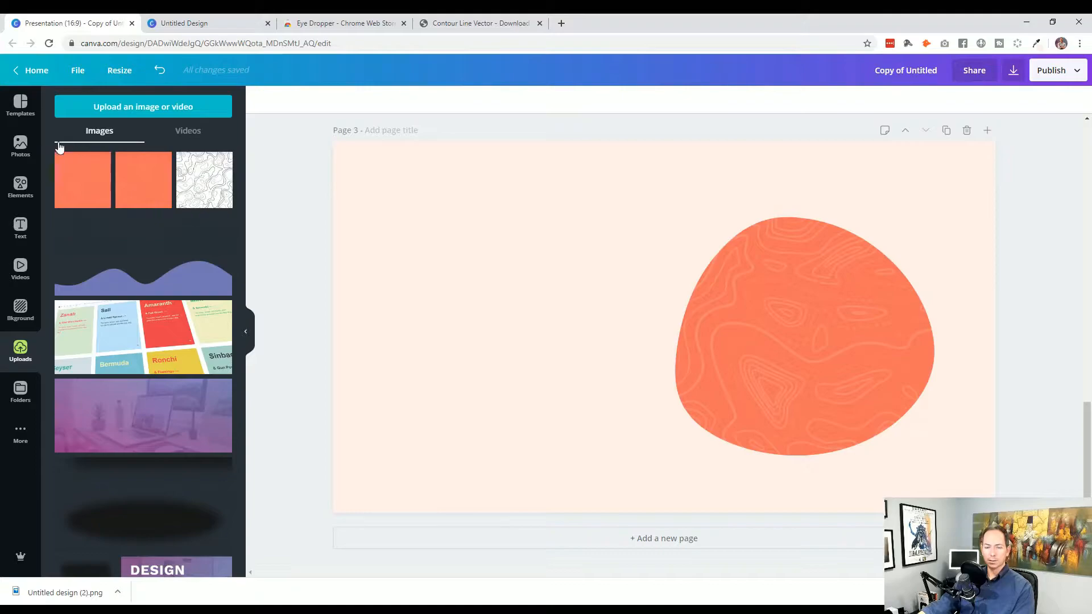
Add a subheading on the left half of page 3 reading "Try. Design." with "Learn" on the second line
left_click(20, 228)
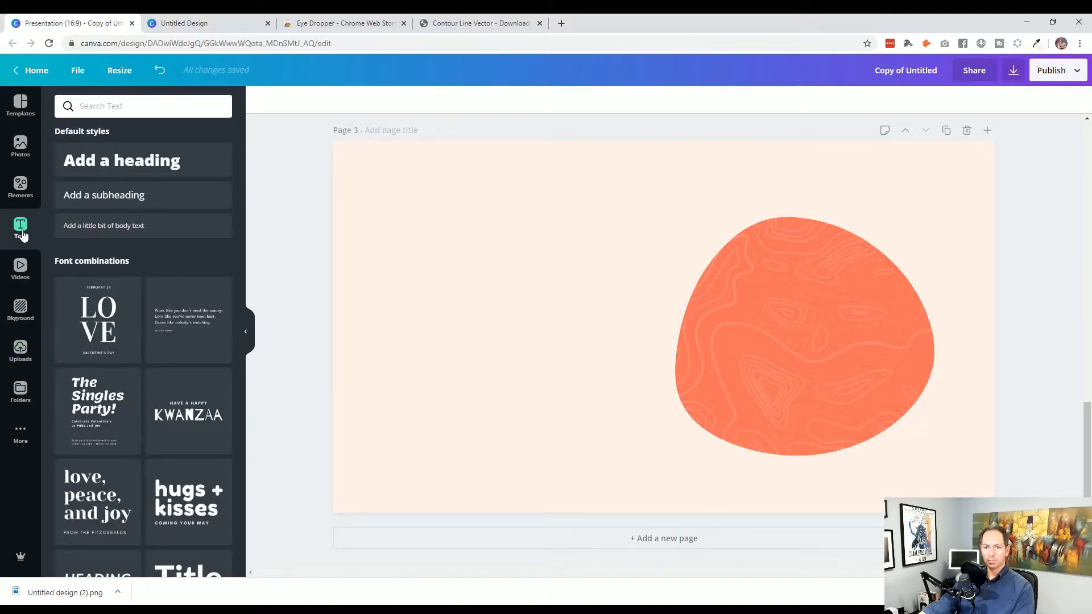
left_click(138, 200)
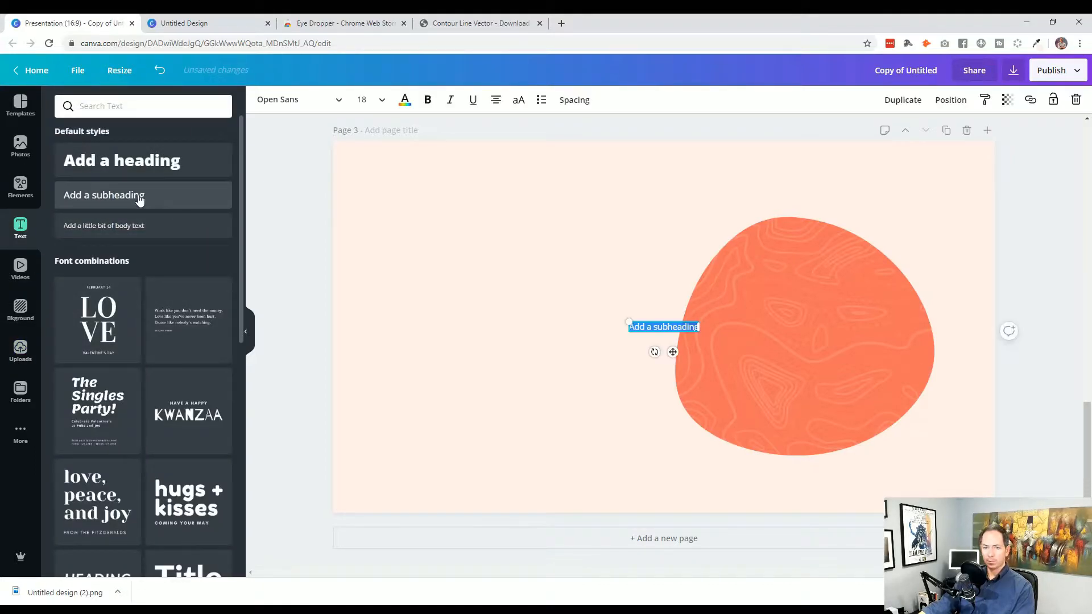
left_click_drag(660, 322, 438, 268)
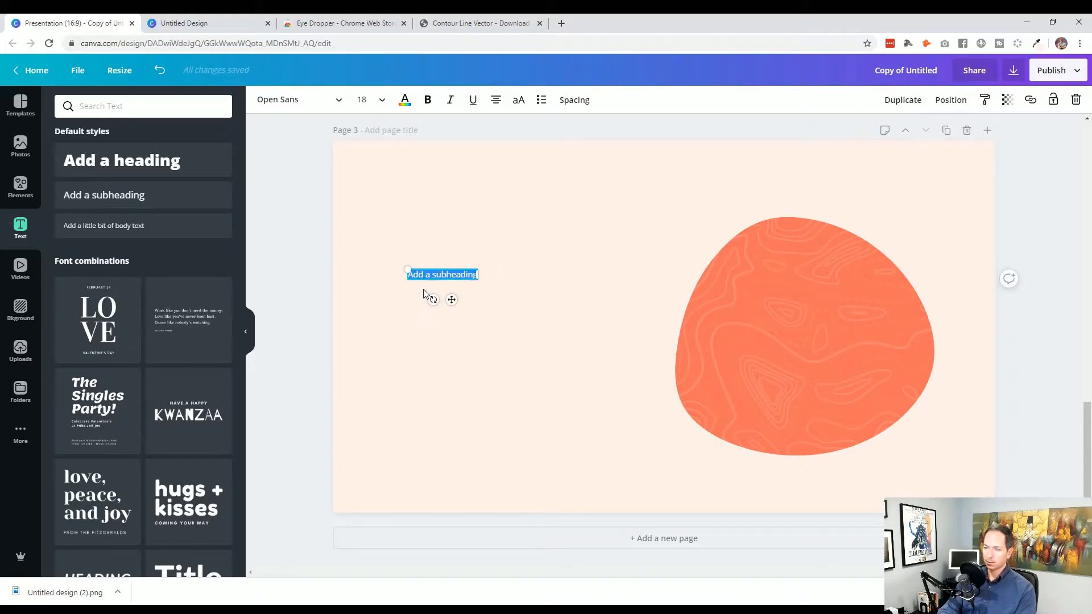
type("Try. D")
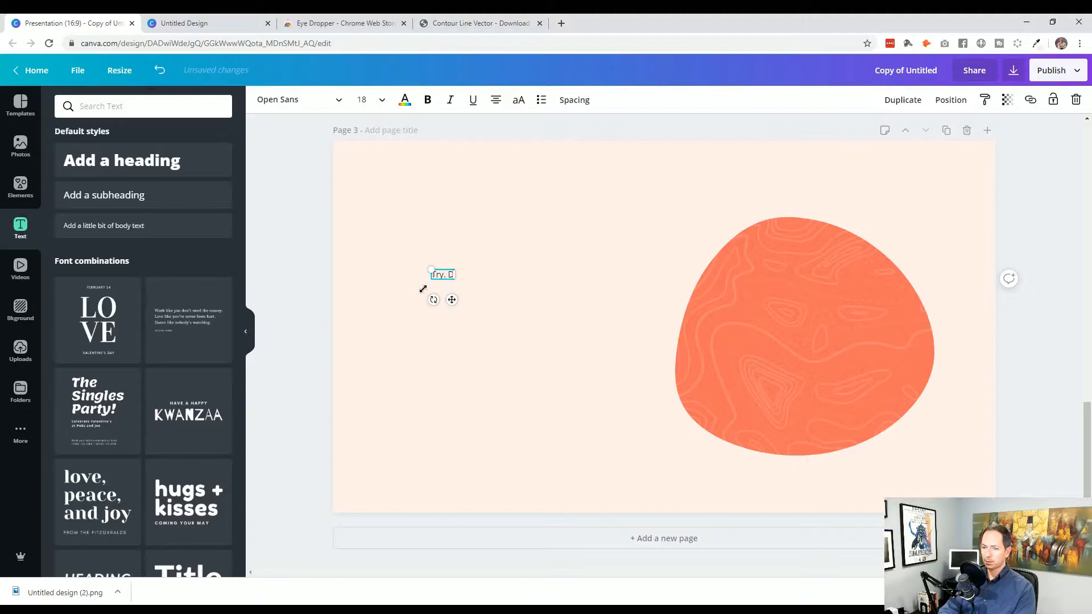
type("esign Learn")
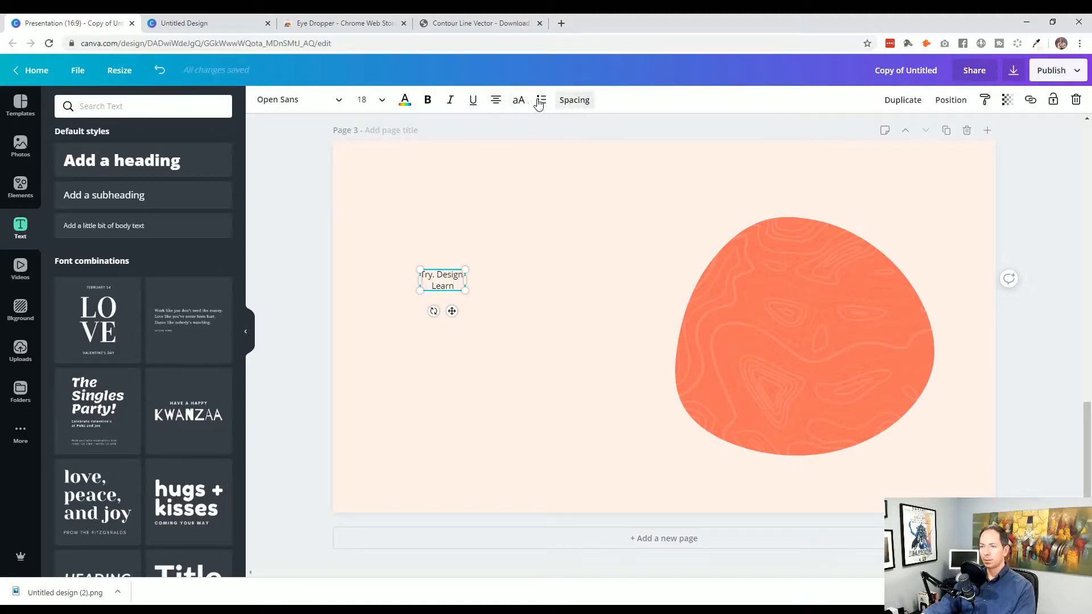
Complete the text as "Try. Design. Learn" left-aligned, enlarge it to size 64.3, and position it like the reference headline
left_click(481, 305)
left_click(445, 283)
left_click_drag(465, 291, 575, 354)
left_click_drag(504, 292, 475, 283)
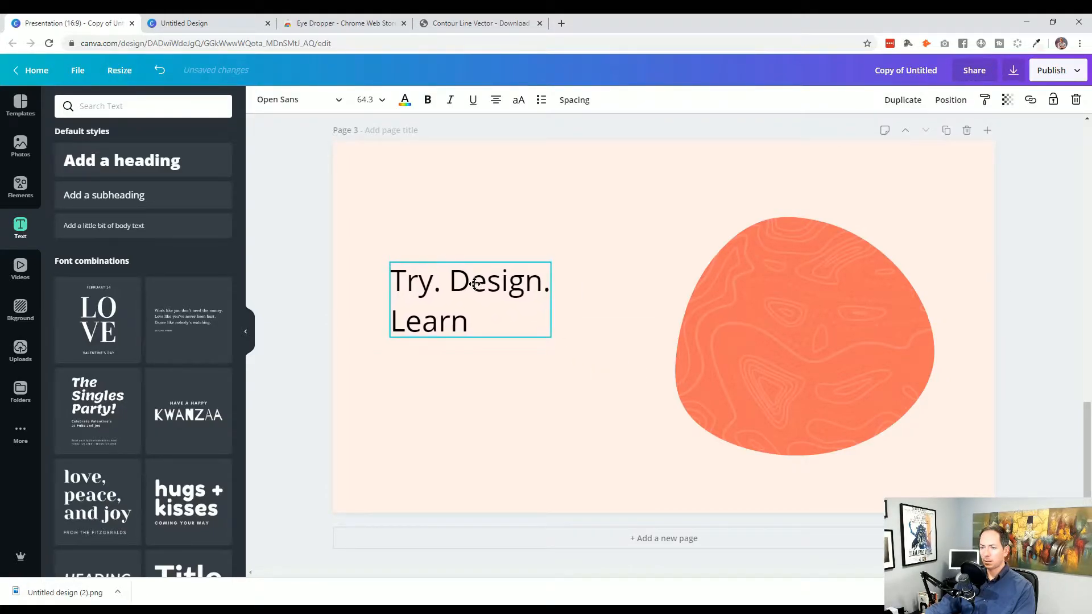
scroll(361, 341, "up", 5)
scroll(362, 343, "down", 4)
scroll(363, 344, "down", 2)
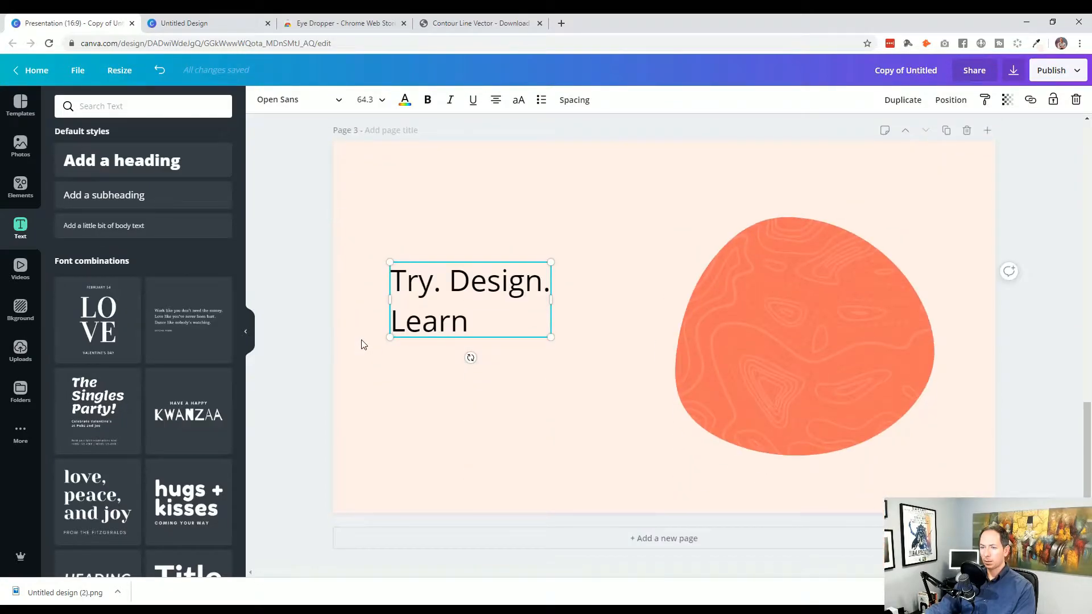
left_click_drag(449, 285, 458, 286)
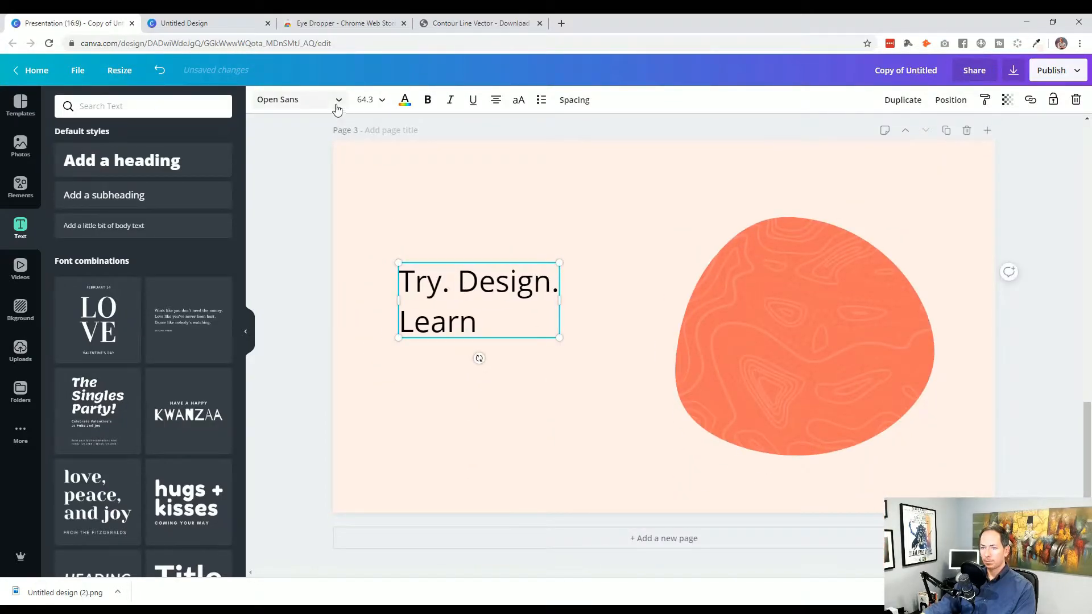
Check the reference headline's lettering, and try the Acherus Militant and Acherus Grotesque fonts on the "Try. Design. Learn" headline
left_click(360, 331)
scroll(301, 380, "up", 6)
scroll(302, 380, "down", 6)
scroll(302, 380, "up", 6)
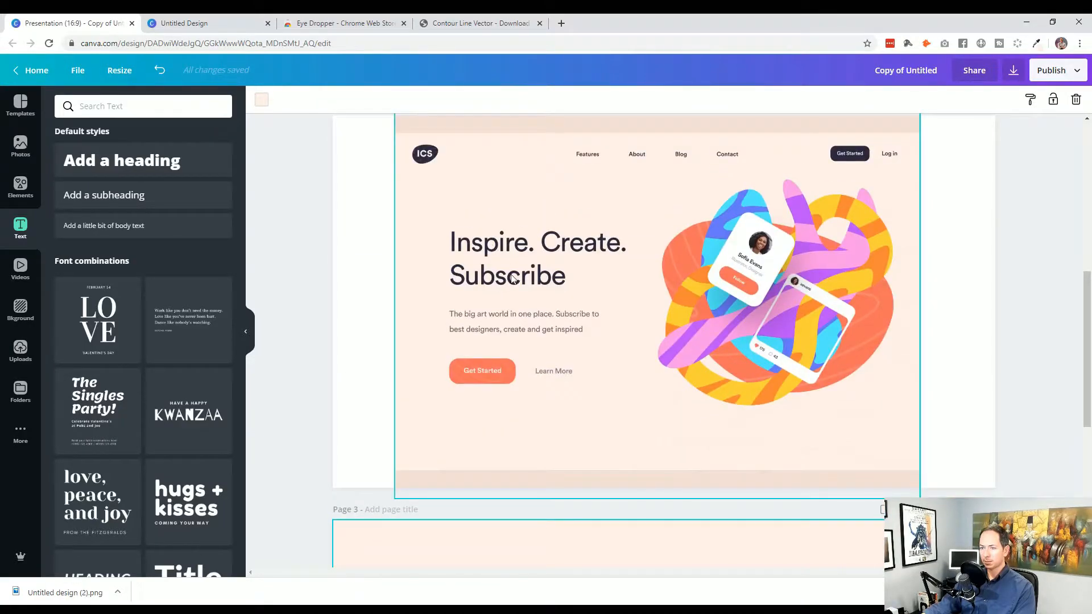
scroll(539, 266, "down", 6)
left_click(486, 301)
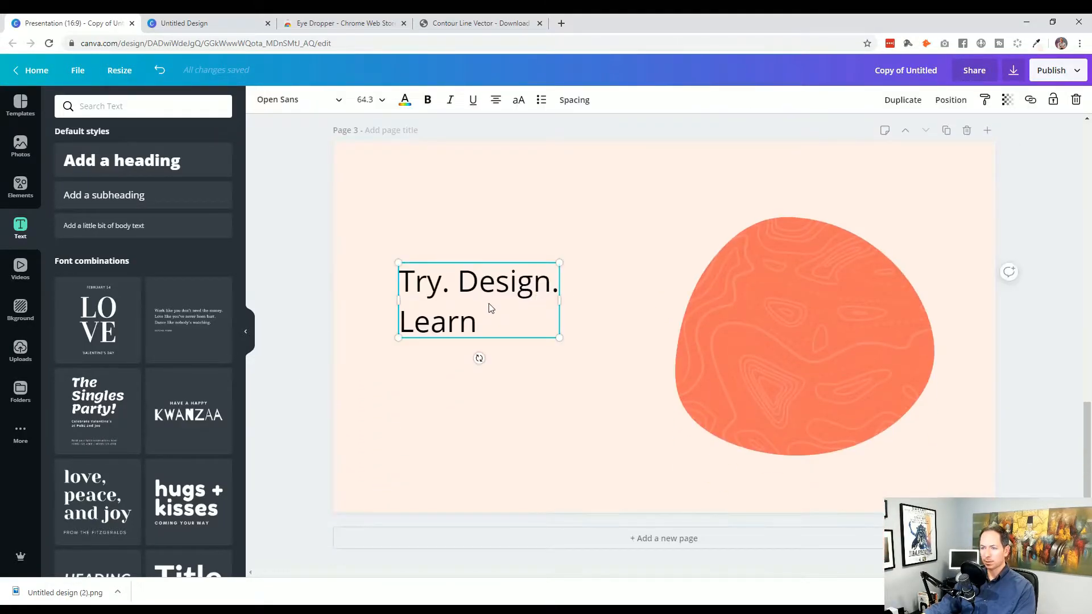
left_click(336, 100)
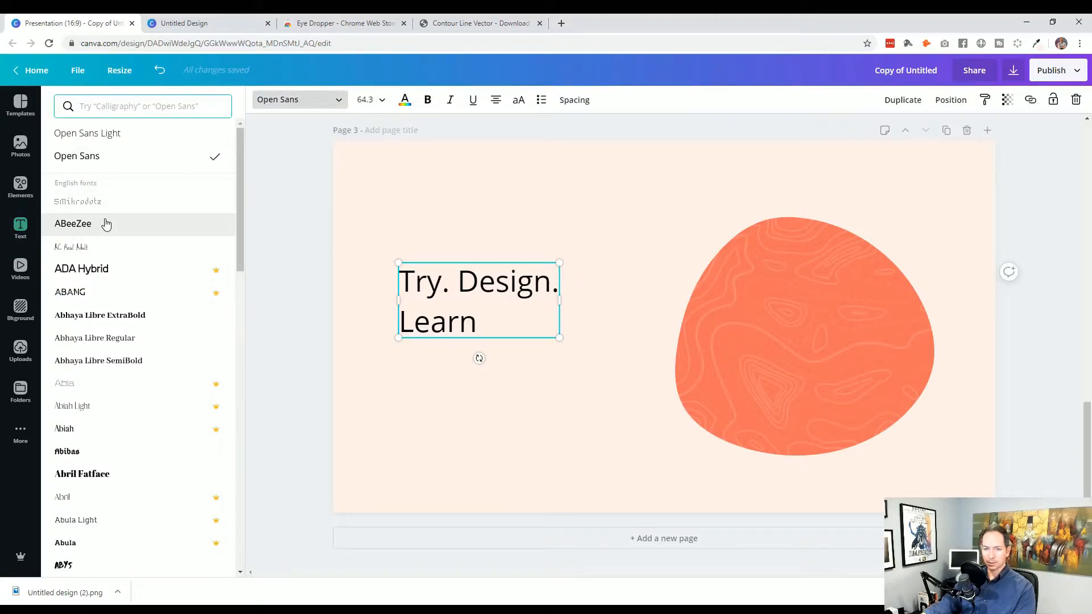
scroll(140, 334, "down", 5)
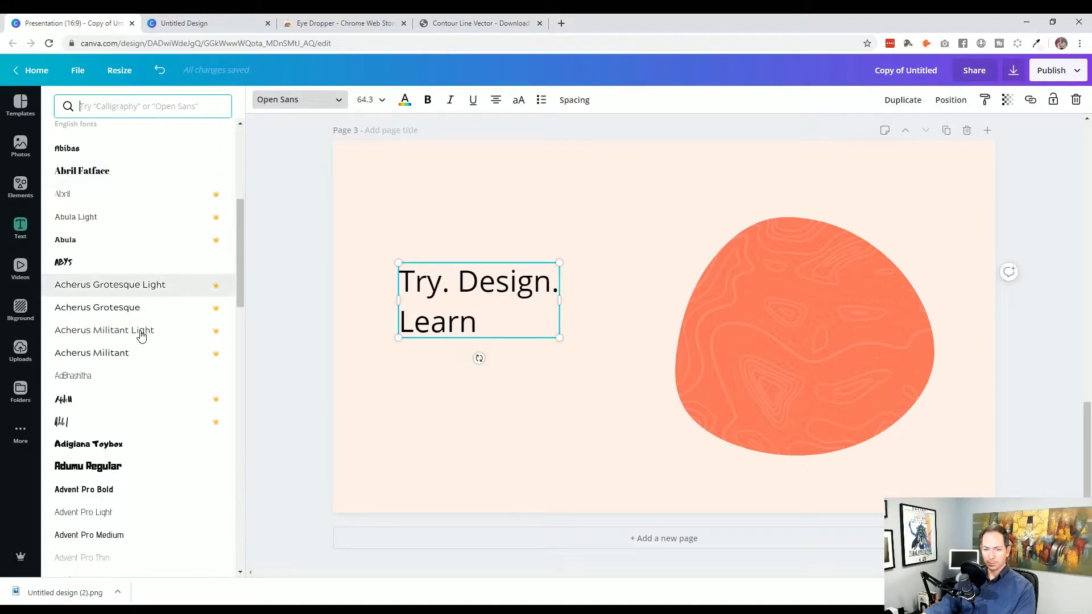
left_click(134, 358)
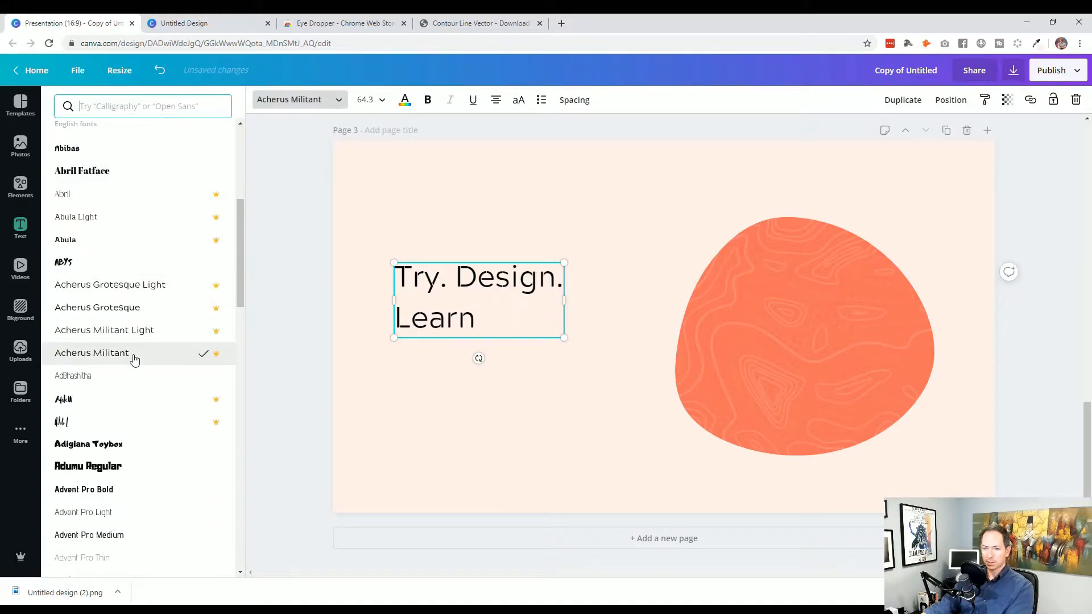
left_click(119, 308)
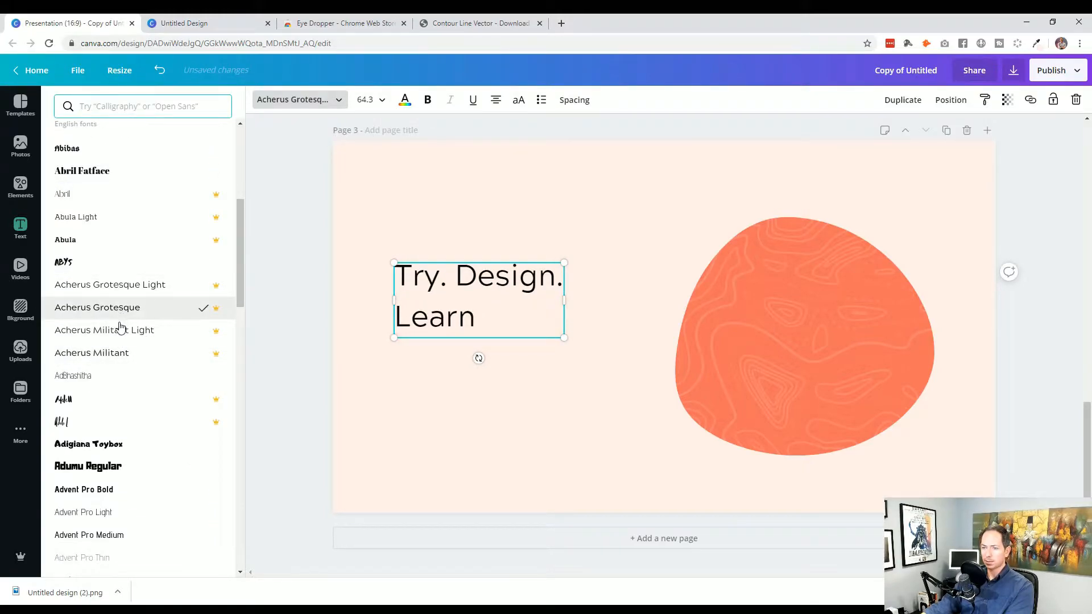
Try Advent Pro Light on the headline and settle on the Advent Pro Medium font
scroll(120, 327, "down", 4)
left_click(119, 330)
left_click(126, 290)
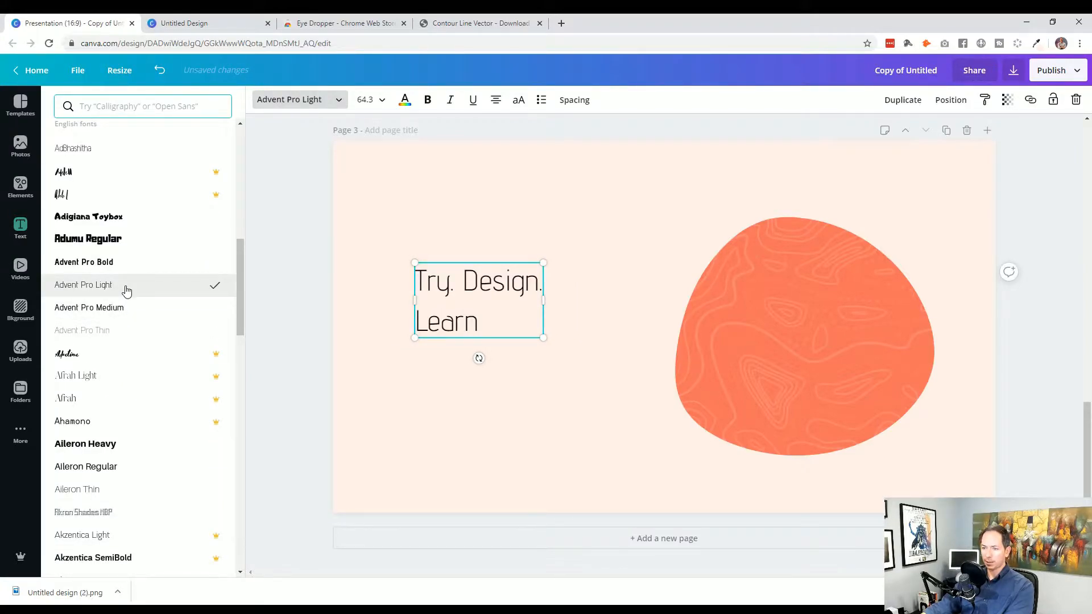
left_click(126, 317)
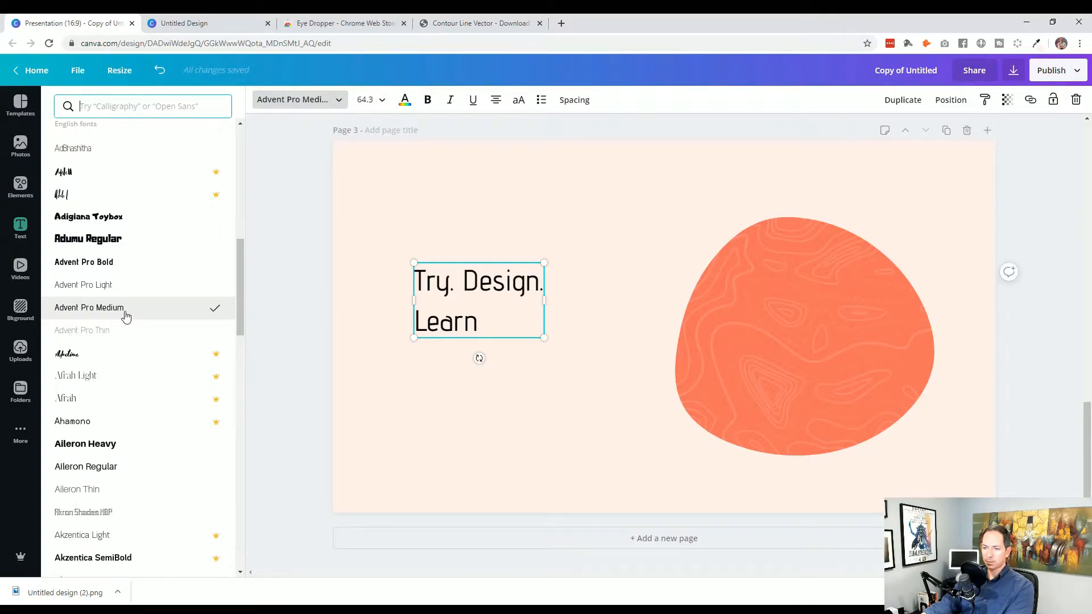
Enlarge the headline to size 93.6 and compare its size and line spacing with the reference headline on page 2
left_click_drag(481, 289, 600, 362)
left_click(349, 366)
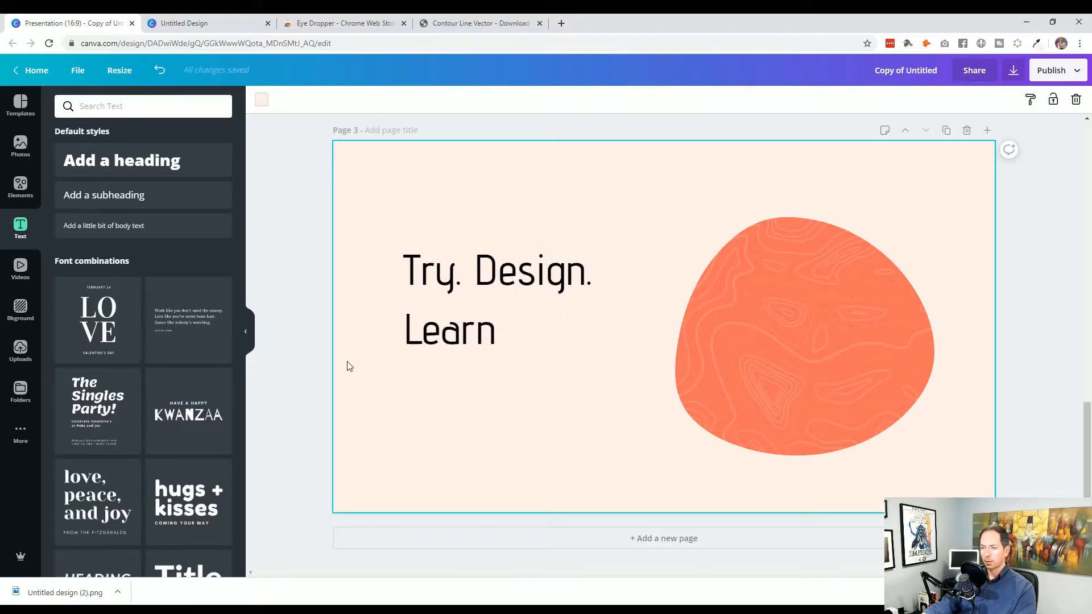
left_click(449, 310)
scroll(515, 291, "up", 5)
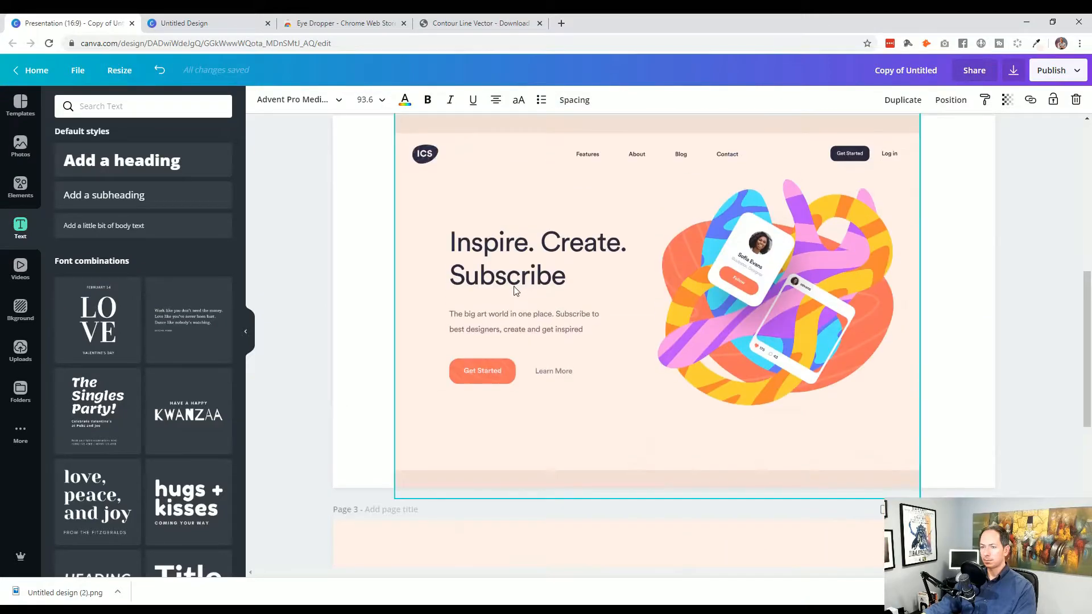
scroll(373, 322, "up", 1)
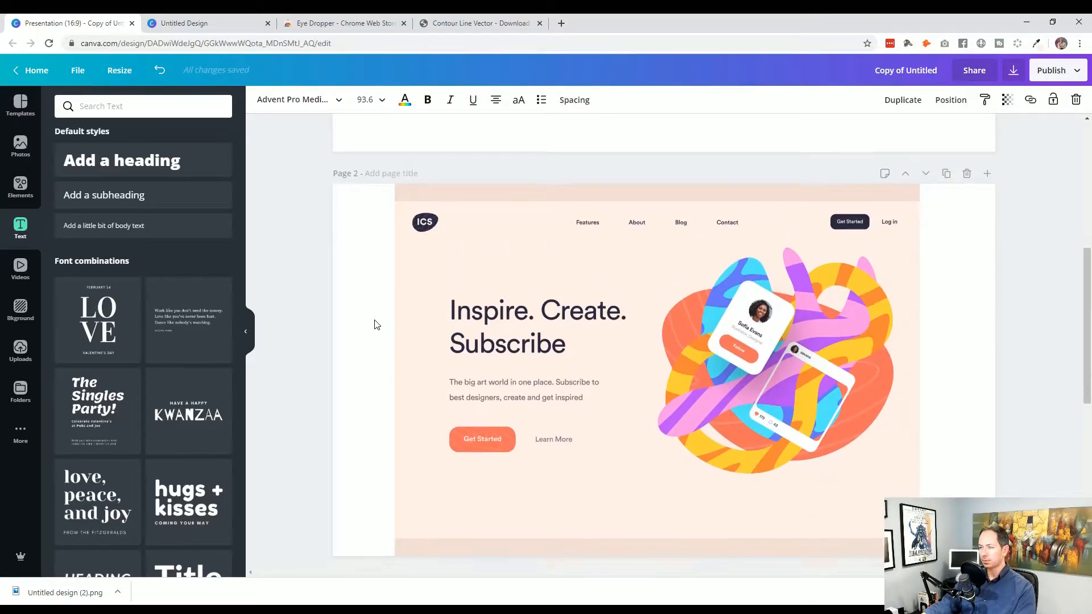
scroll(373, 322, "down", 1)
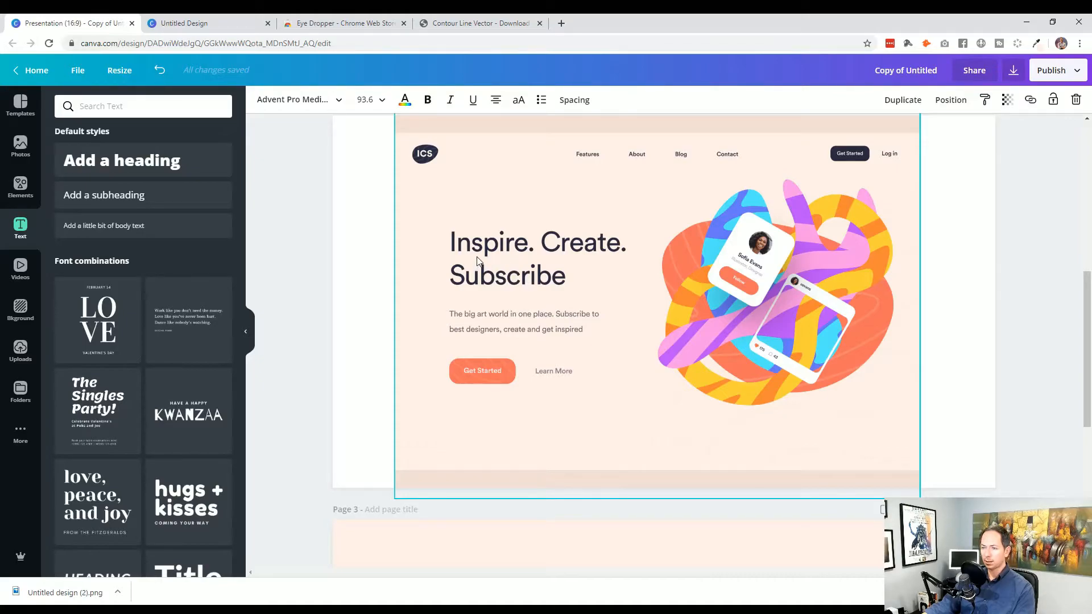
scroll(474, 279, "down", 6)
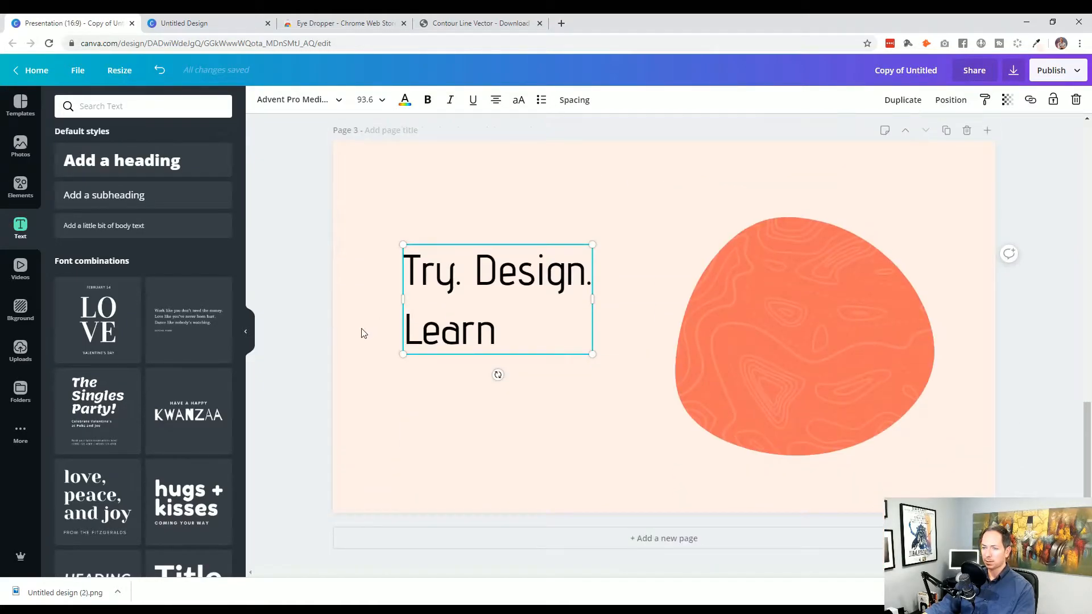
Set the headline's line height to 1.15 and nudge the text slightly down and to the left
left_click(575, 101)
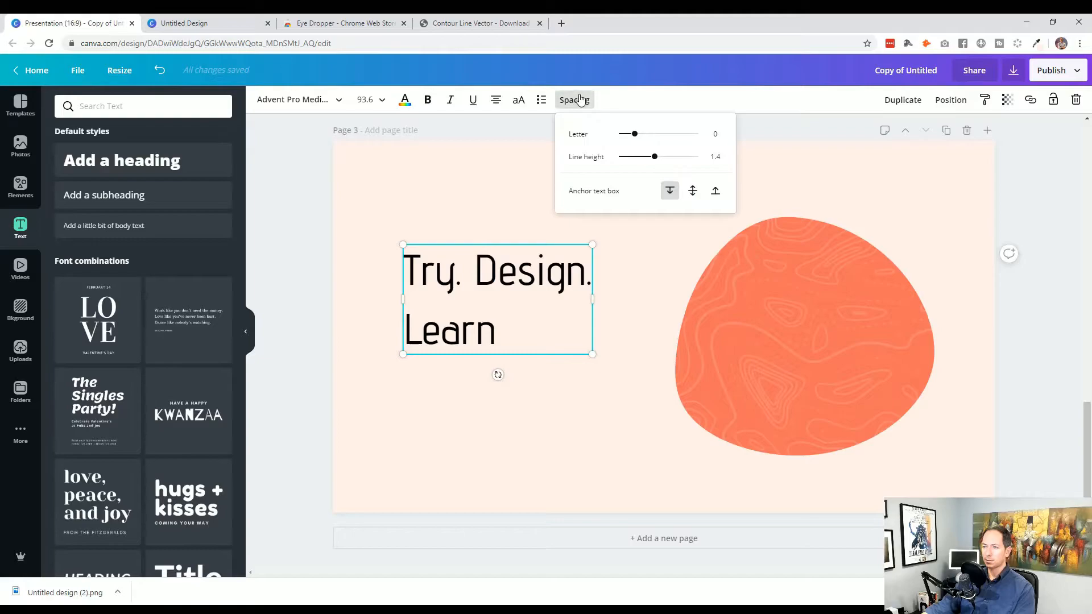
left_click_drag(653, 158, 645, 158)
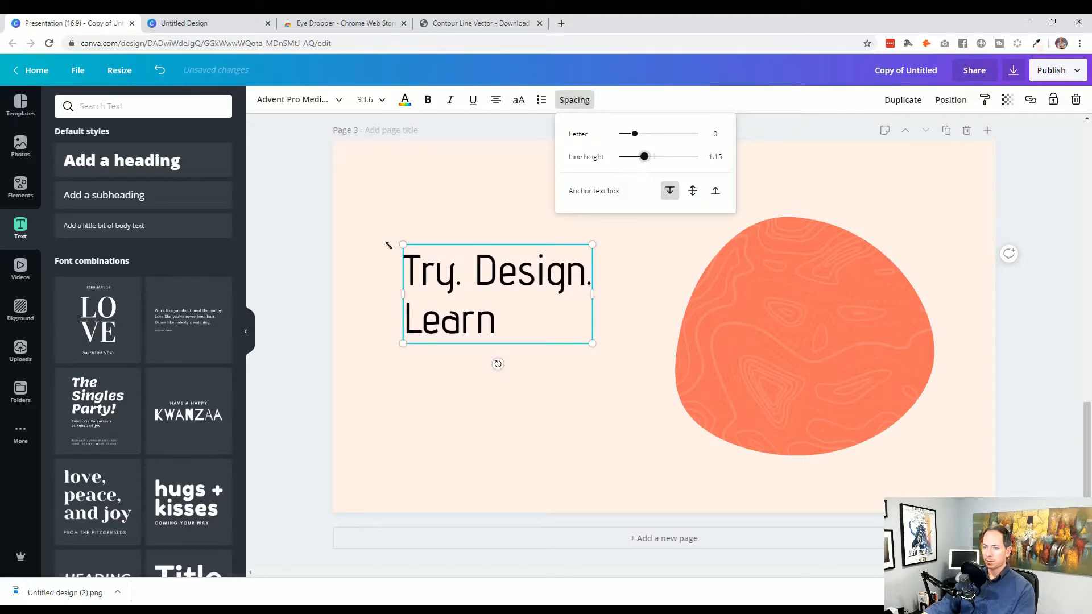
left_click(330, 262)
left_click(503, 211)
left_click_drag(500, 293, 498, 296)
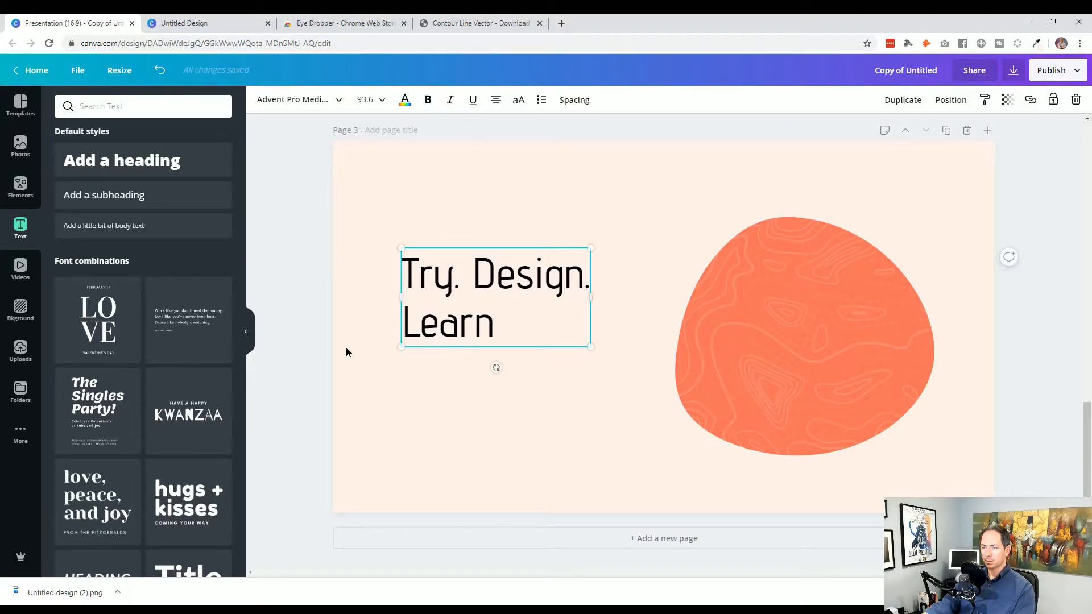
left_click(317, 307)
Add body text on page 3 reading "With a bit of tenacity, you can almost recreate anything in Canva."
scroll(315, 309, "up", 3)
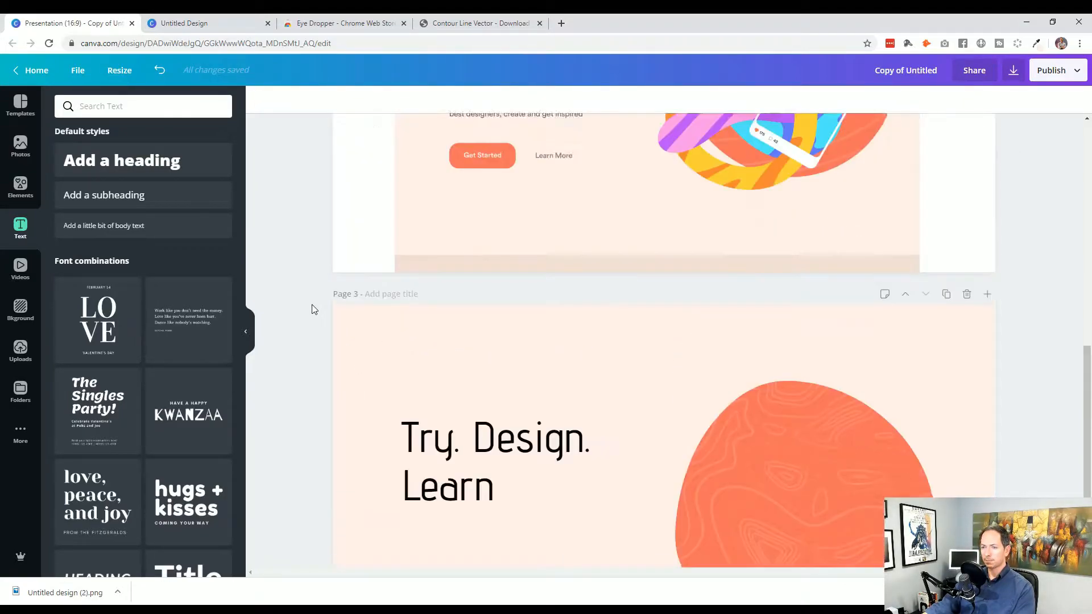
scroll(312, 308, "up", 3)
scroll(312, 310, "down", 6)
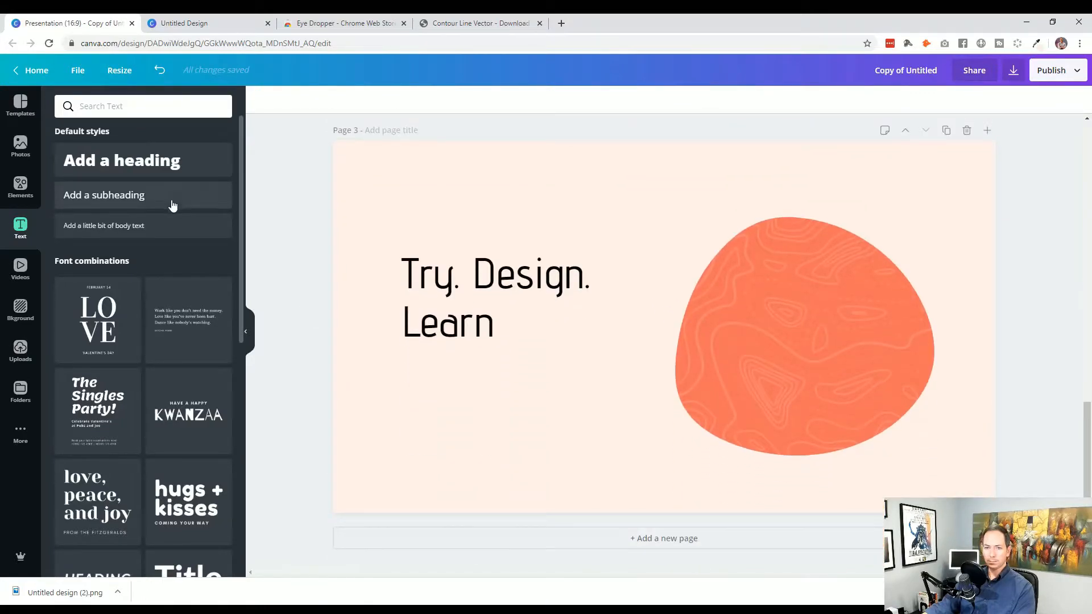
left_click(153, 226)
type("With a bit of")
type(" tenacit")
type("y, you can almost")
type(" rece")
type("eate any")
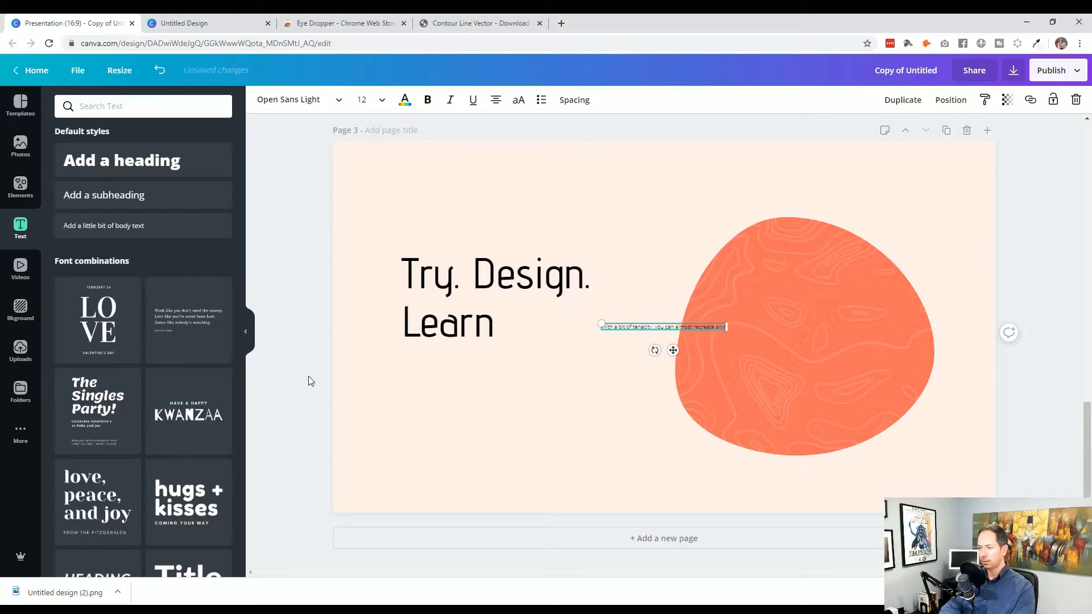
type("thing in Canva")
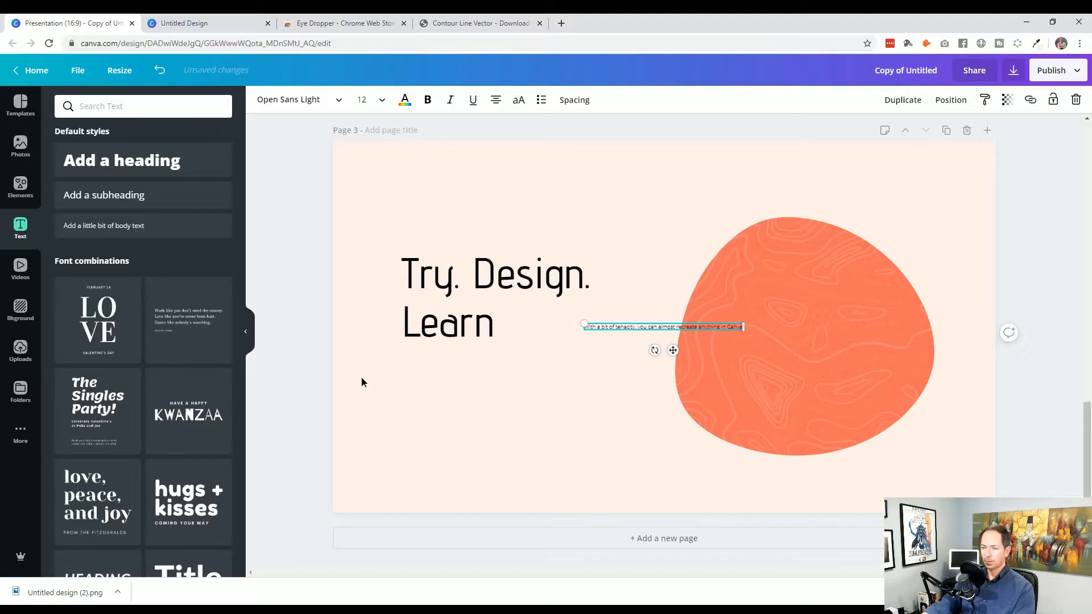
Place the body text beneath the headline, left-align it on two lines and enlarge it to size 17.1
left_click_drag(617, 328, 434, 368)
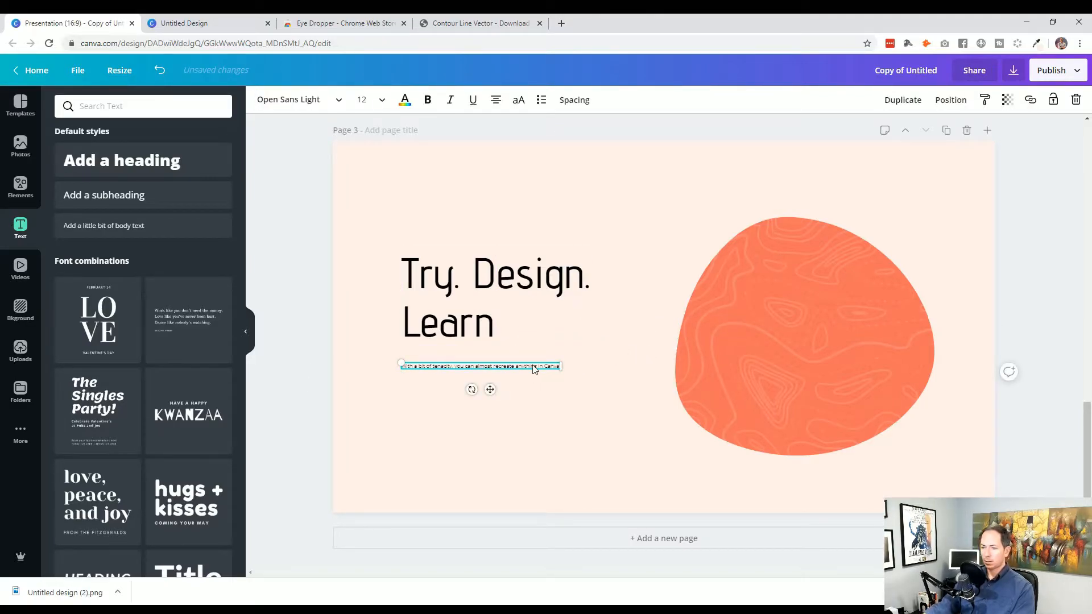
mouse_move(560, 366)
left_mouse_down()
mouse_move(630, 395)
mouse_move(598, 370)
mouse_move(571, 372)
left_mouse_up()
left_click(496, 100)
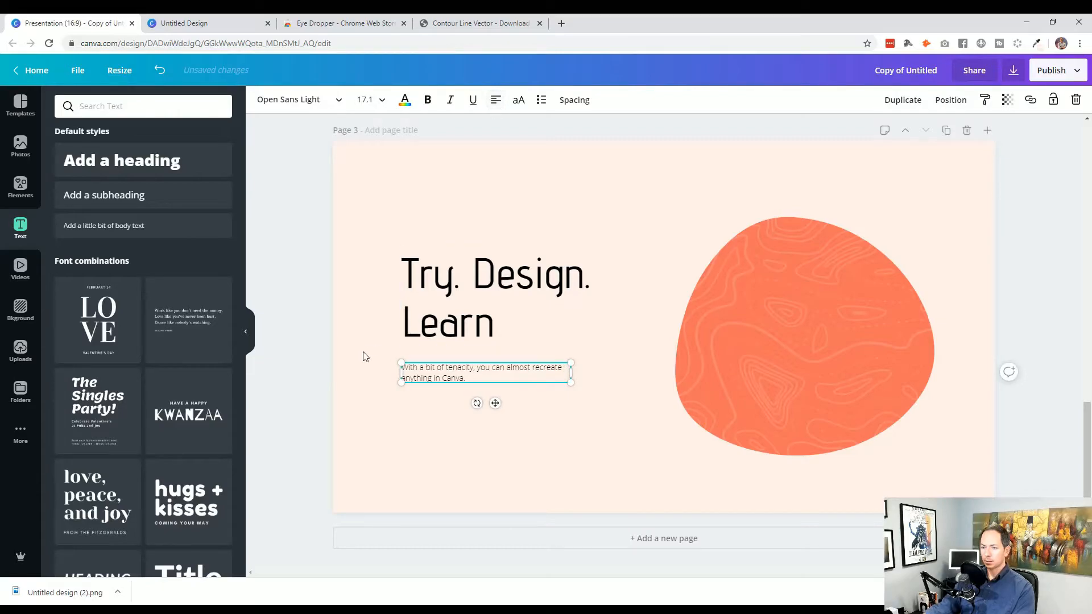
left_click(363, 352)
Enlarge the body text to size 19.1 to match the headline's width, lower it slightly and increase its line height
scroll(350, 380, "up", 5)
scroll(350, 380, "down", 1)
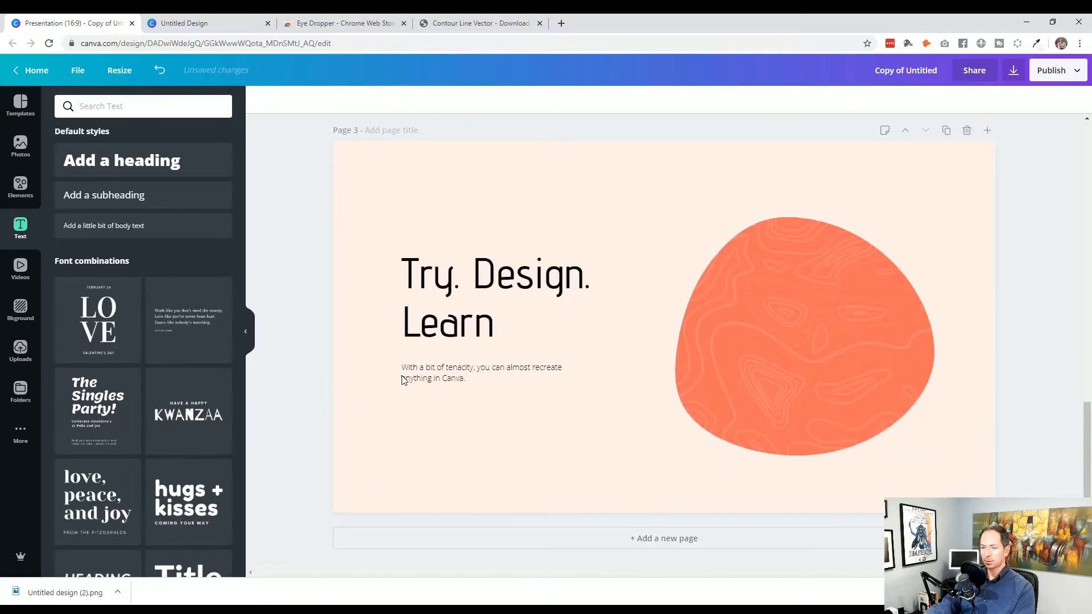
left_click(404, 377)
left_click_drag(572, 383, 591, 397)
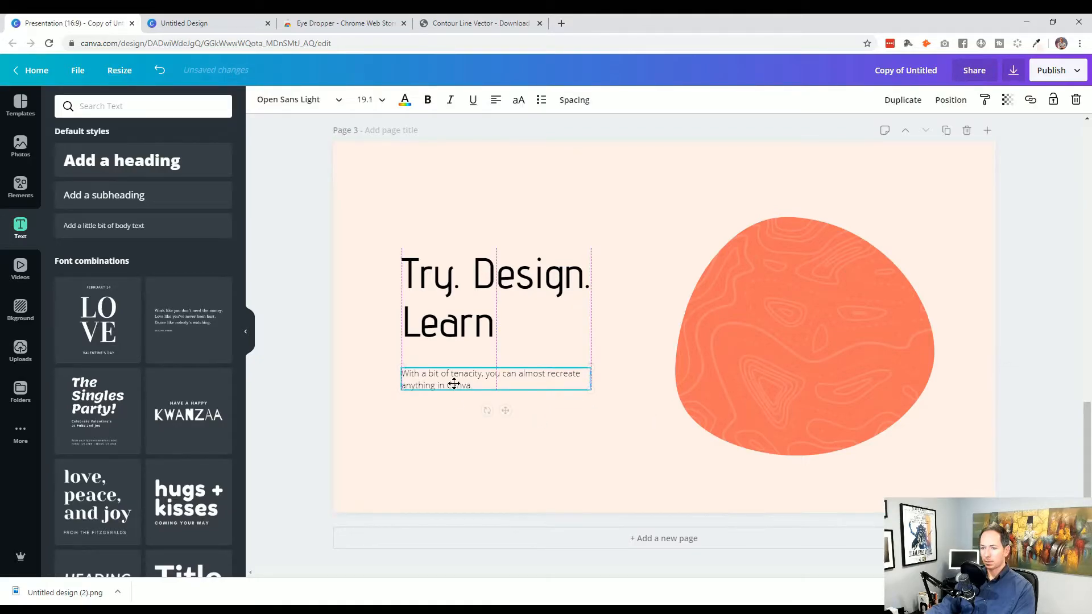
left_click(573, 100)
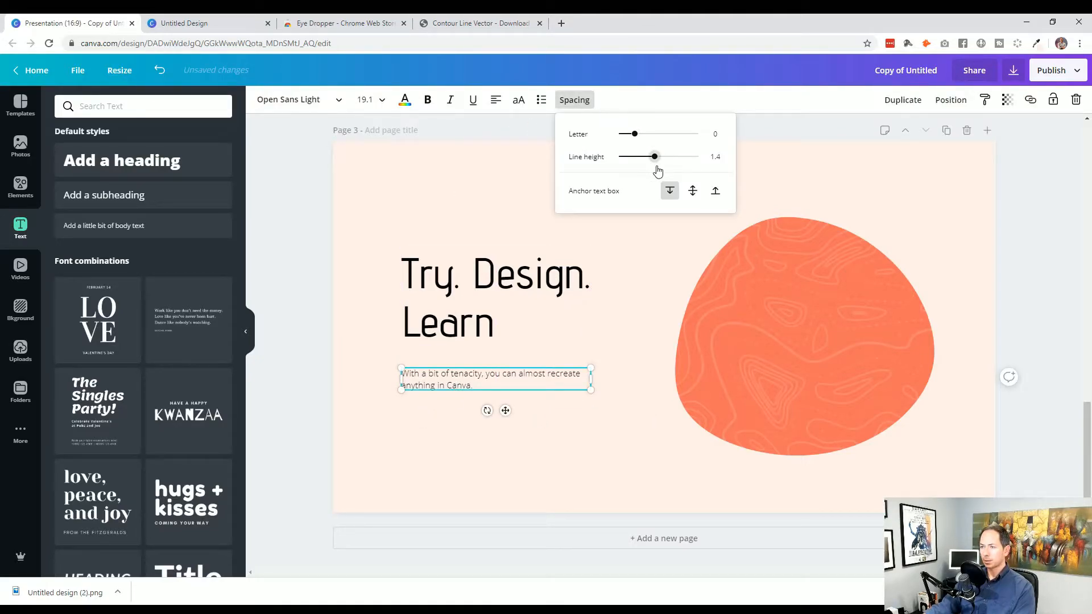
left_click_drag(657, 162, 671, 163)
left_click(334, 321)
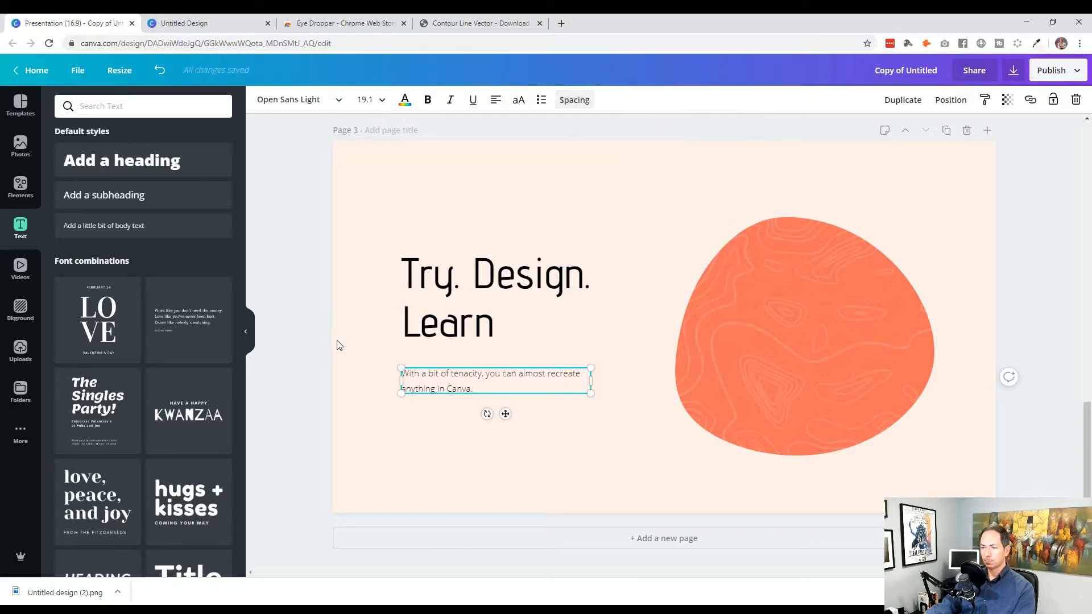
Move the headline and body text together slightly upward on page 3, checking their placement against the reference
left_click(470, 349, "shift")
left_click_drag(470, 348, 463, 317)
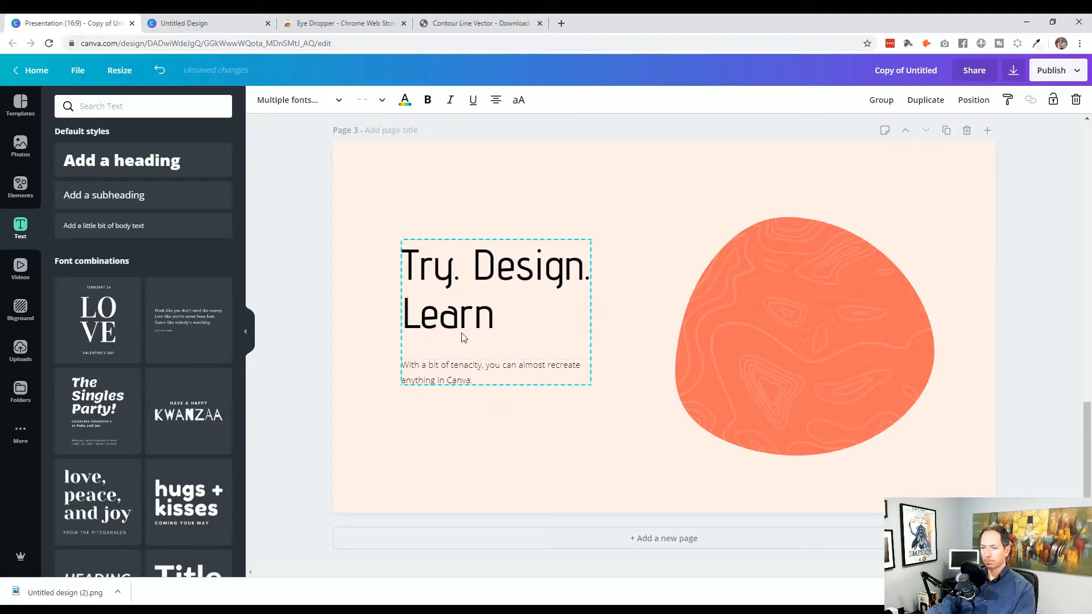
left_click(330, 380)
scroll(330, 380, "up", 5)
scroll(330, 380, "down", 5)
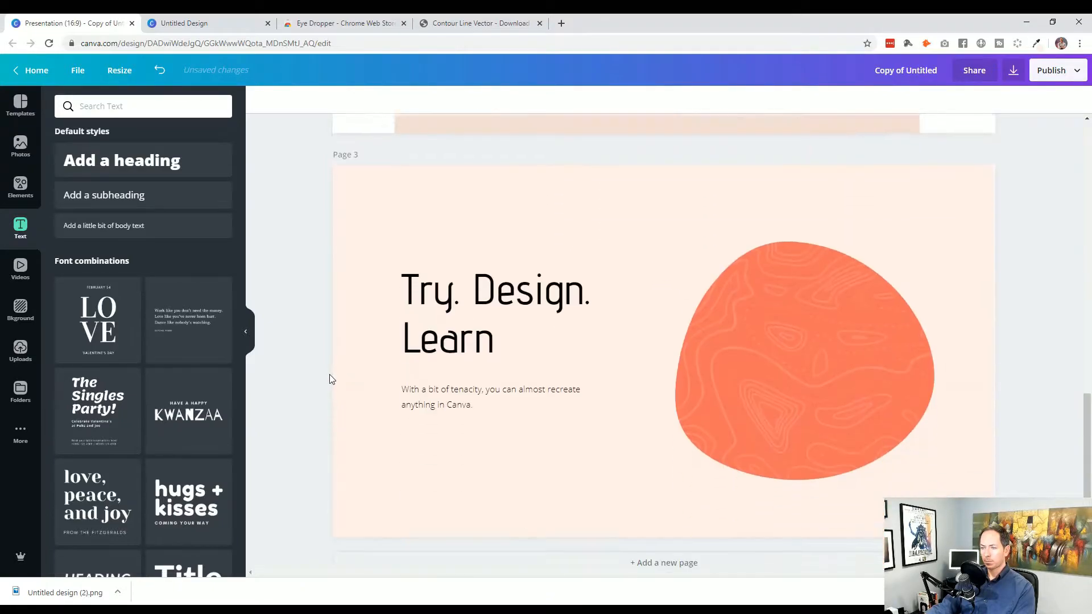
left_click(467, 309)
left_click(454, 372, "shift")
left_click_drag(466, 321, 465, 315)
left_click(312, 307)
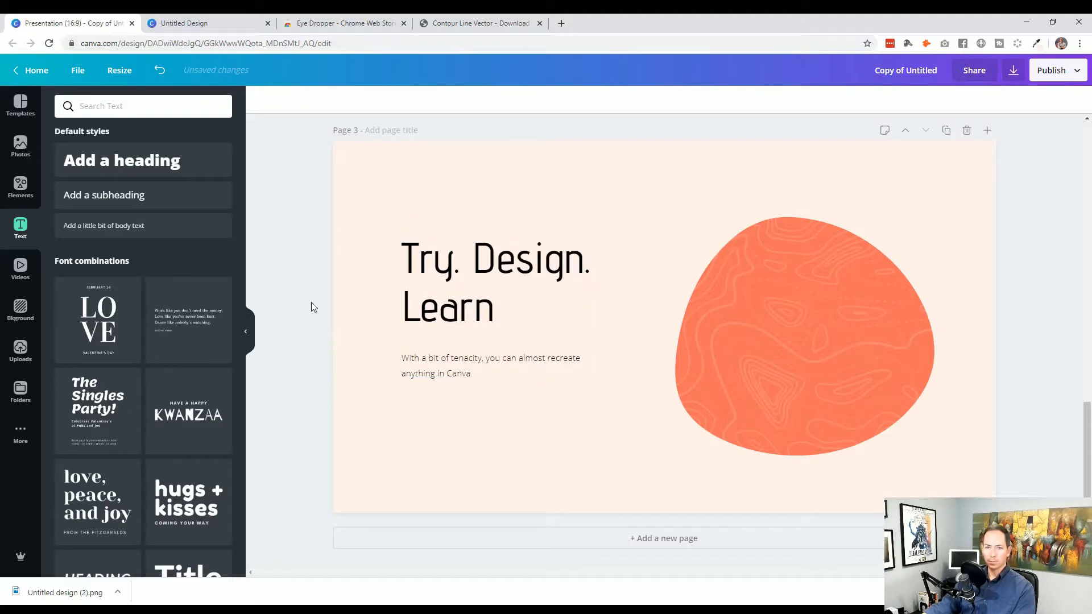
Browse the Frames collection in Elements from start to end for a suitable frame shape
left_click(17, 178)
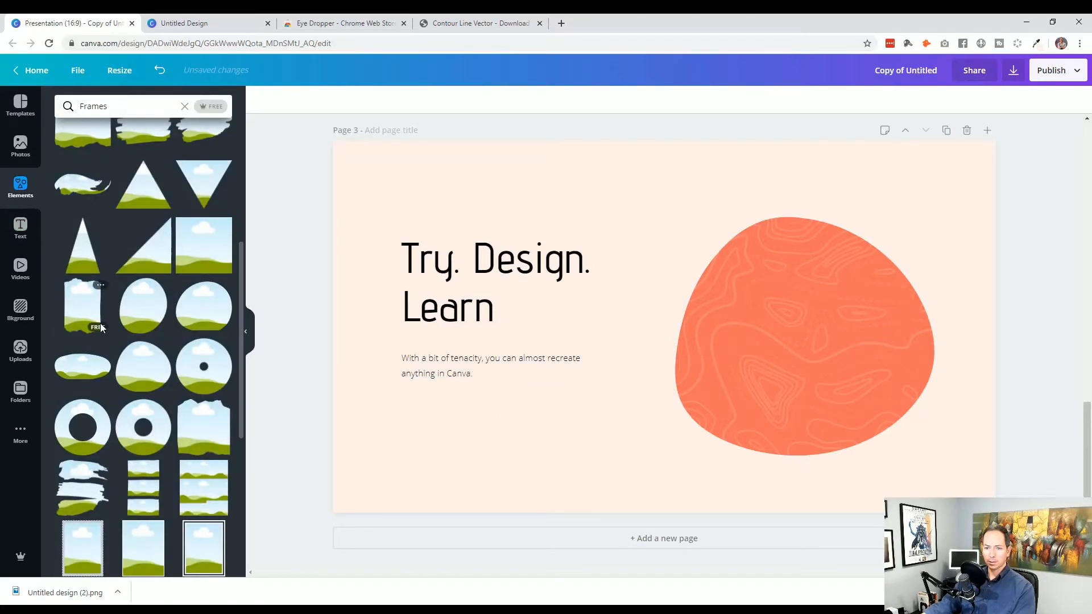
scroll(189, 392, "up", 5)
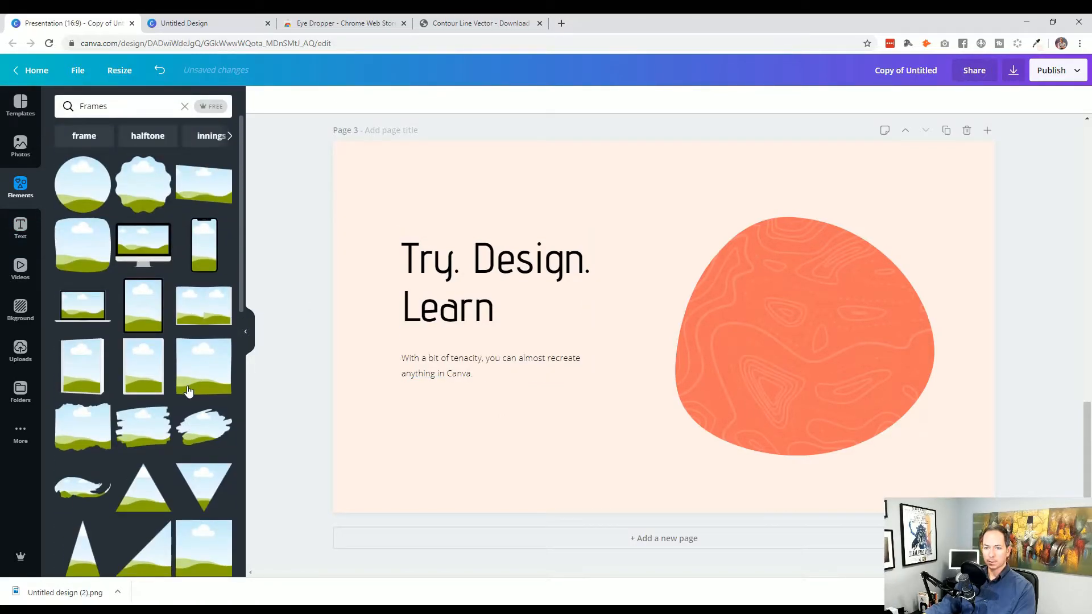
scroll(188, 390, "down", 12)
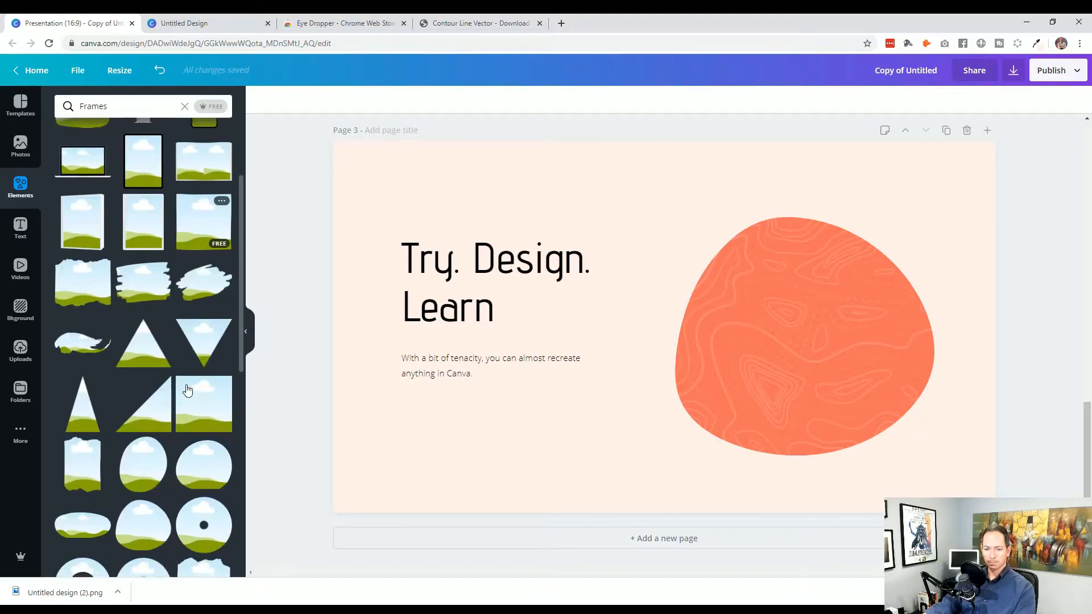
scroll(188, 390, "down", 4)
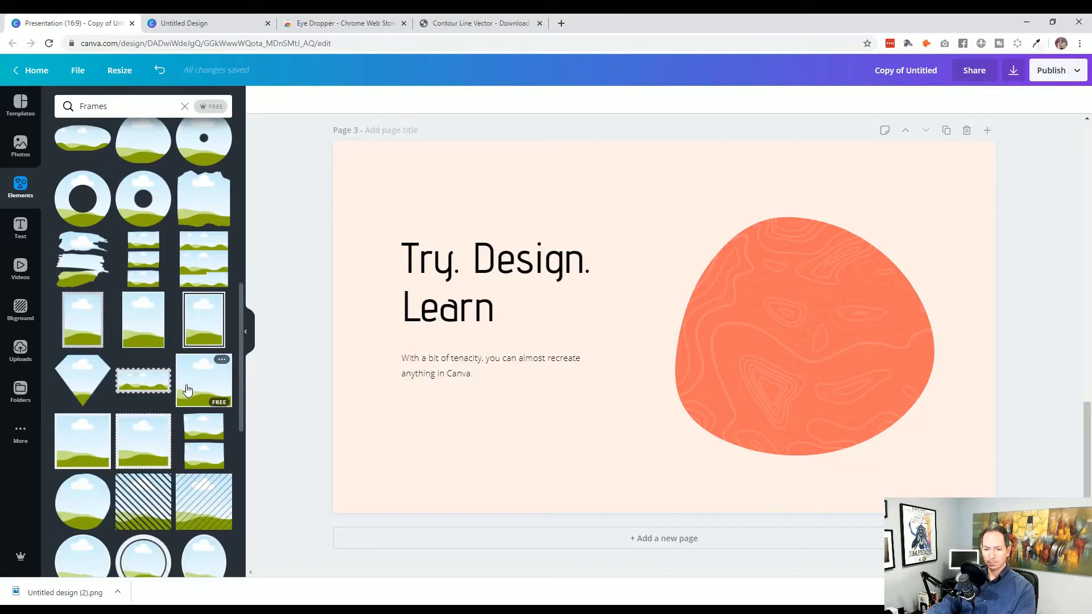
scroll(187, 390, "down", 3)
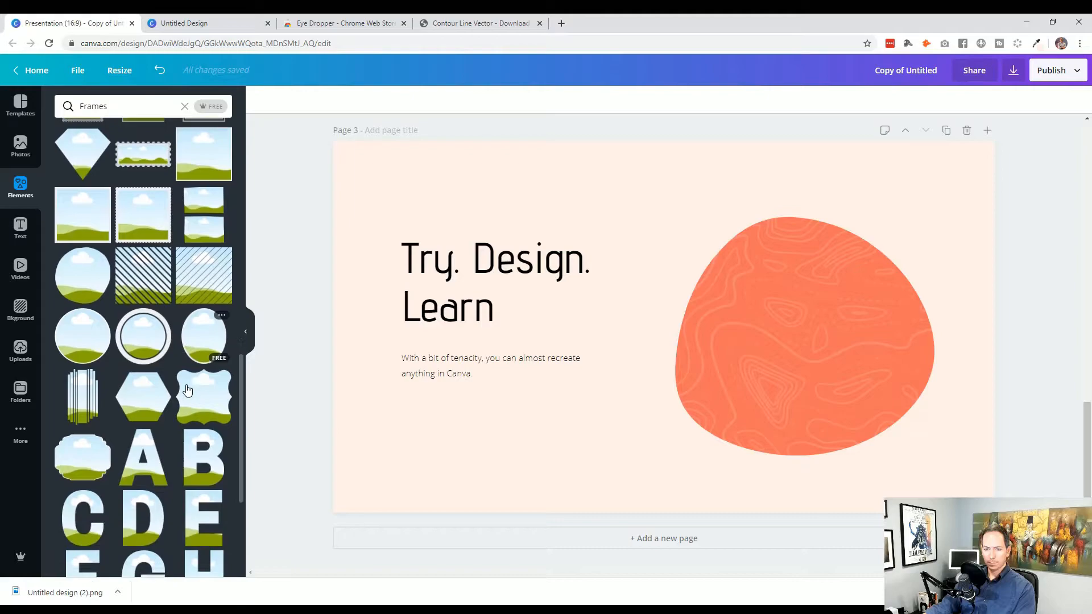
scroll(188, 390, "down", 10)
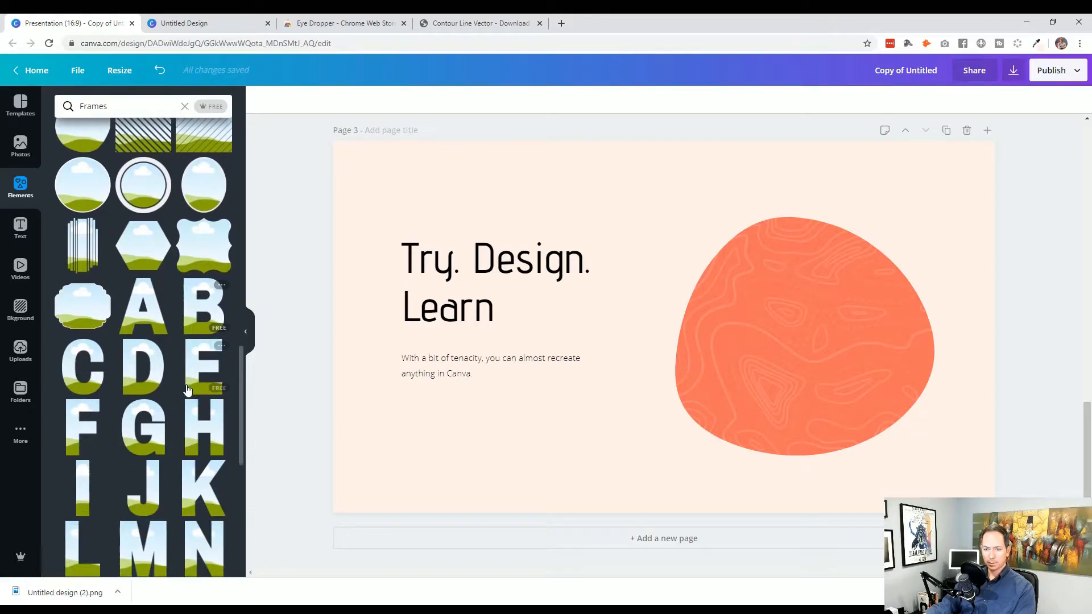
scroll(187, 390, "down", 5)
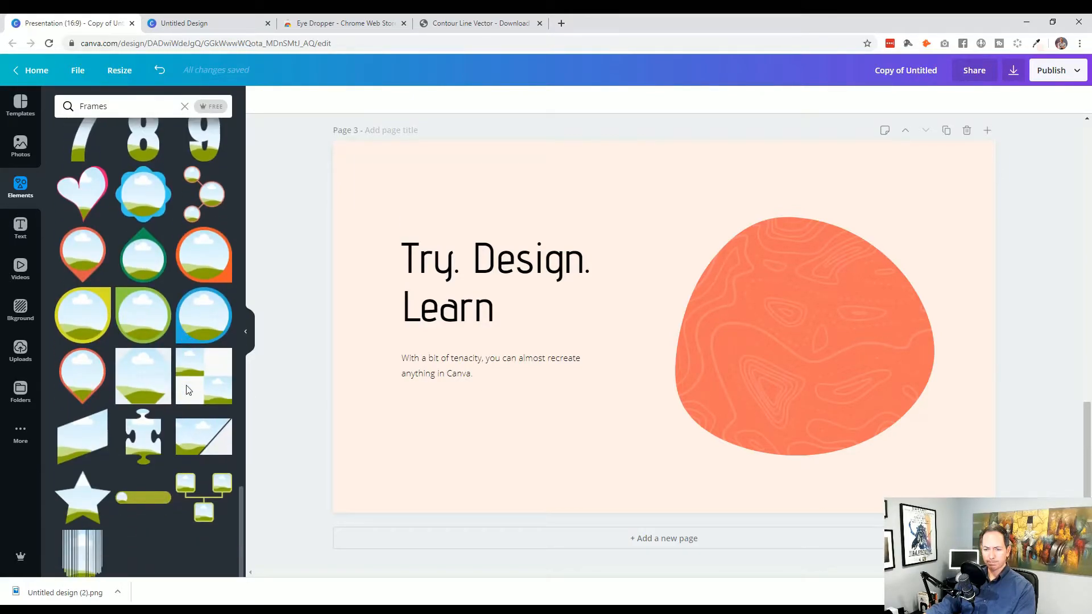
scroll(184, 400, "up", 20)
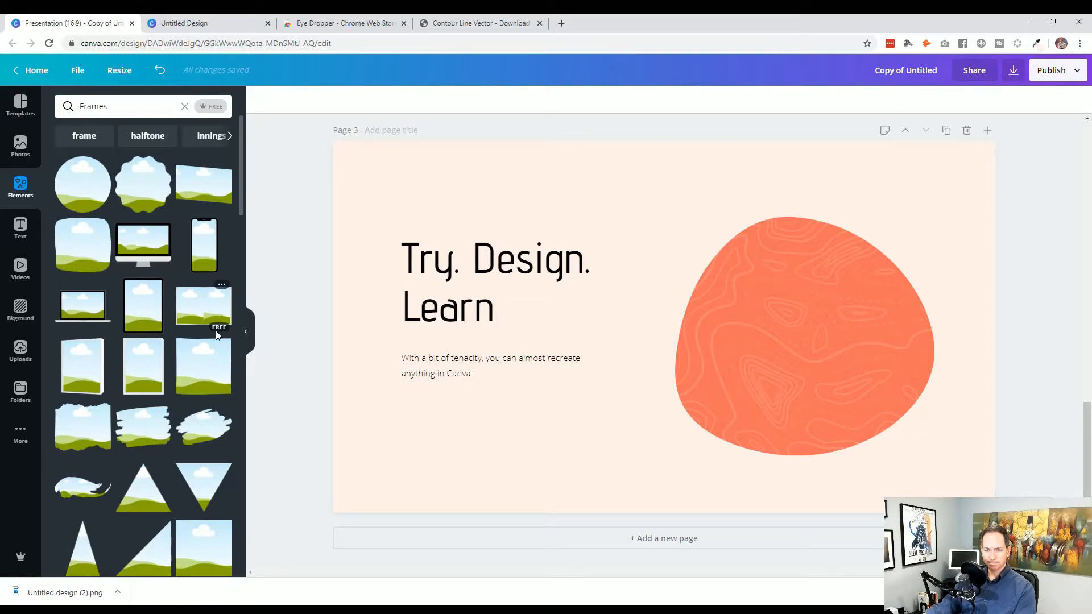
Try the tablet frame and the phone frame on page 3, deleting each one after viewing it
left_click(151, 312)
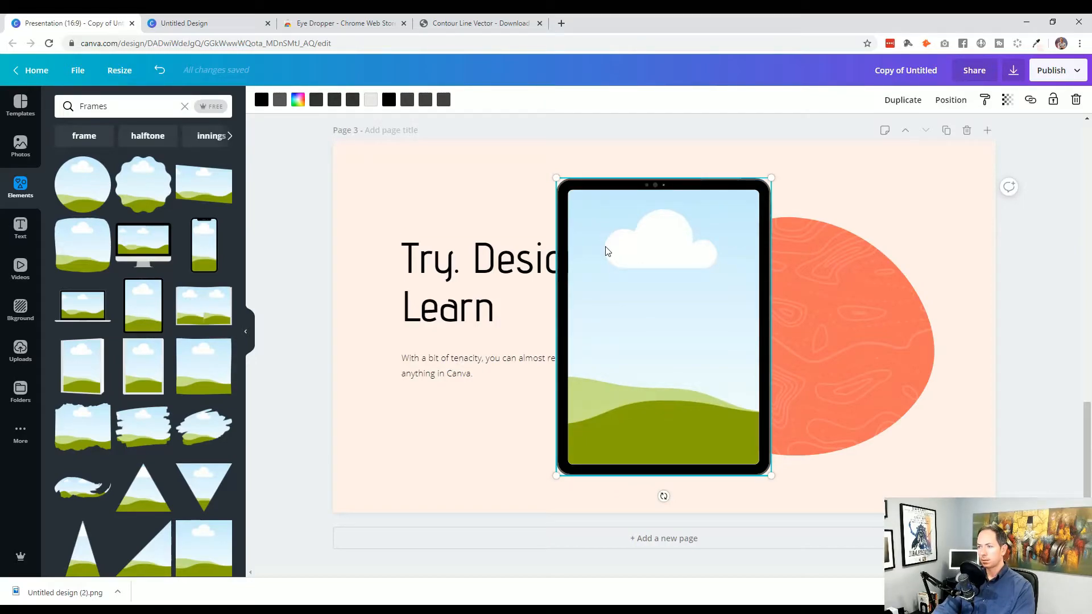
key("Delete")
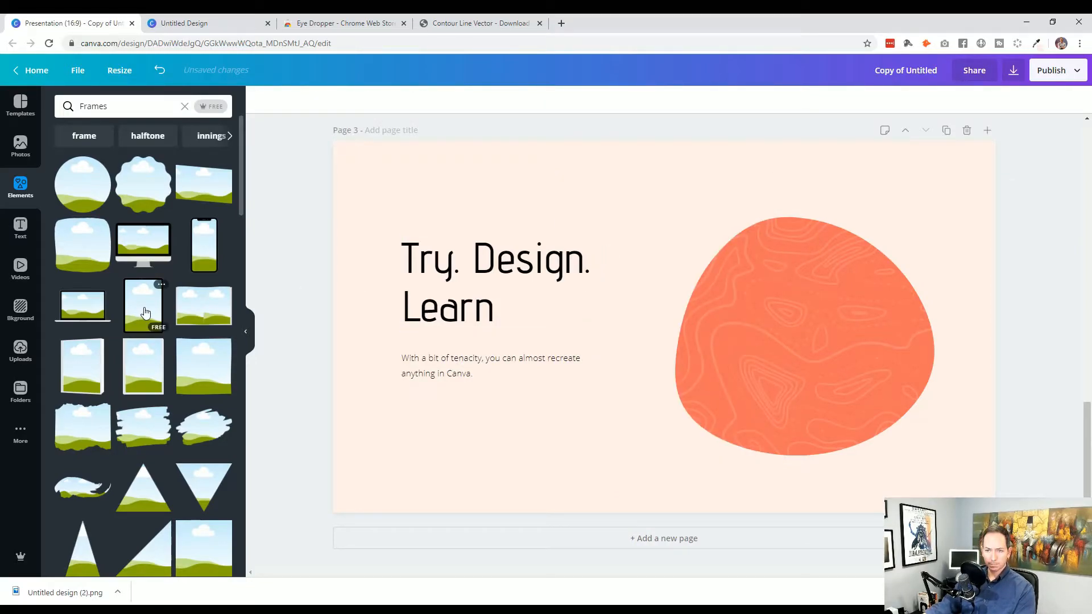
left_click(212, 267)
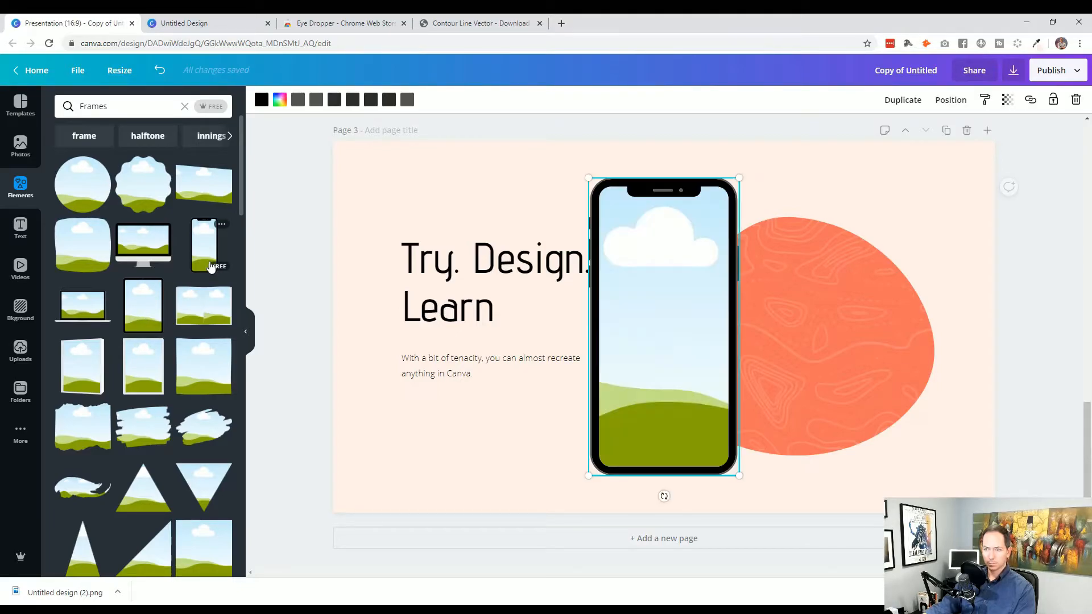
key("Delete")
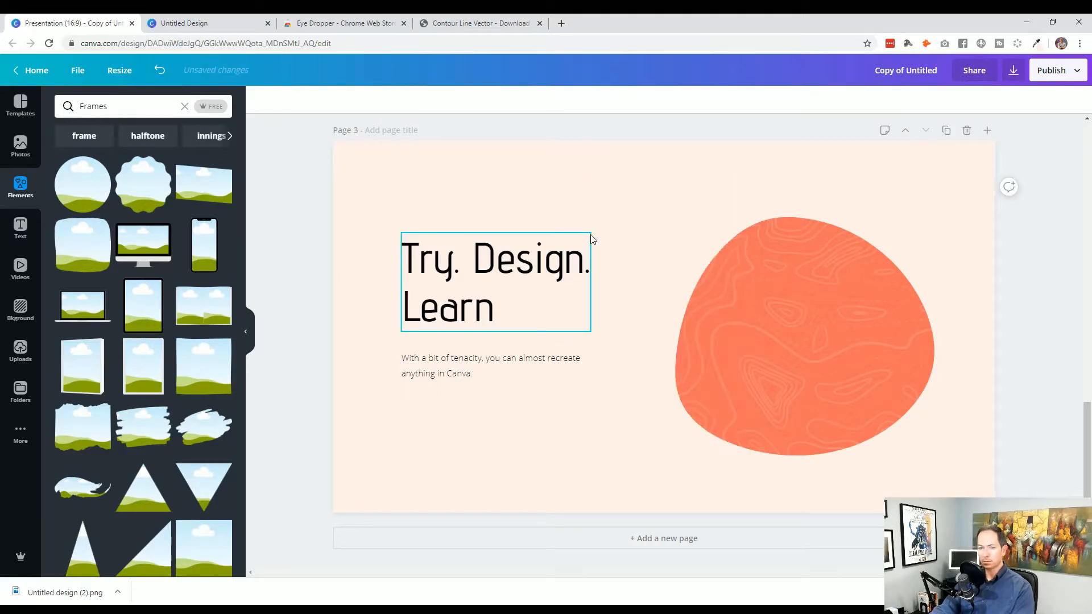
Try the plain square frame on page 3 and delete it
scroll(198, 335, "down", 5)
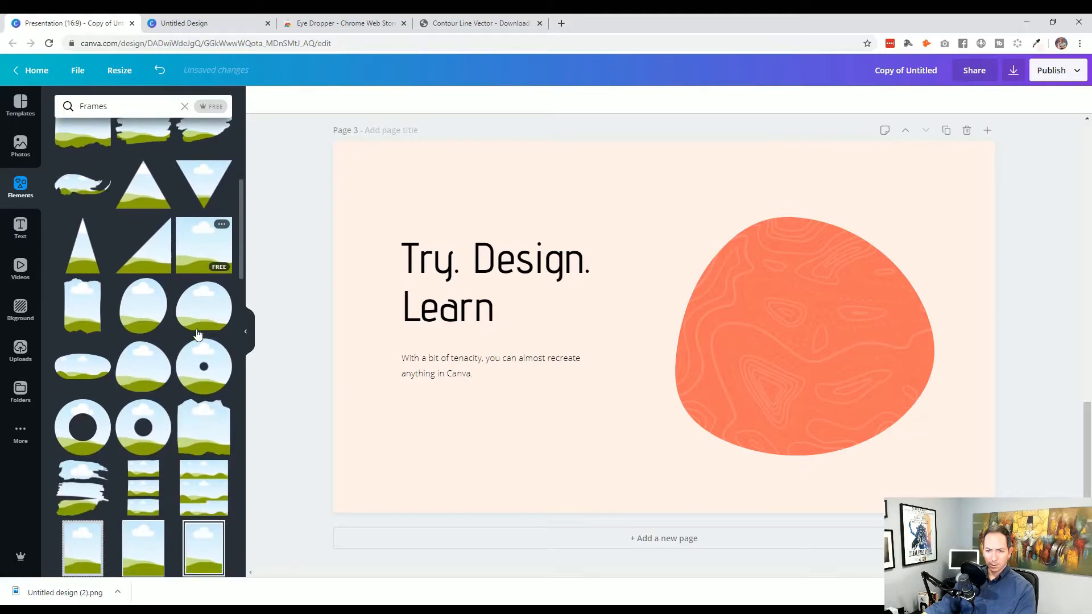
scroll(198, 334, "down", 5)
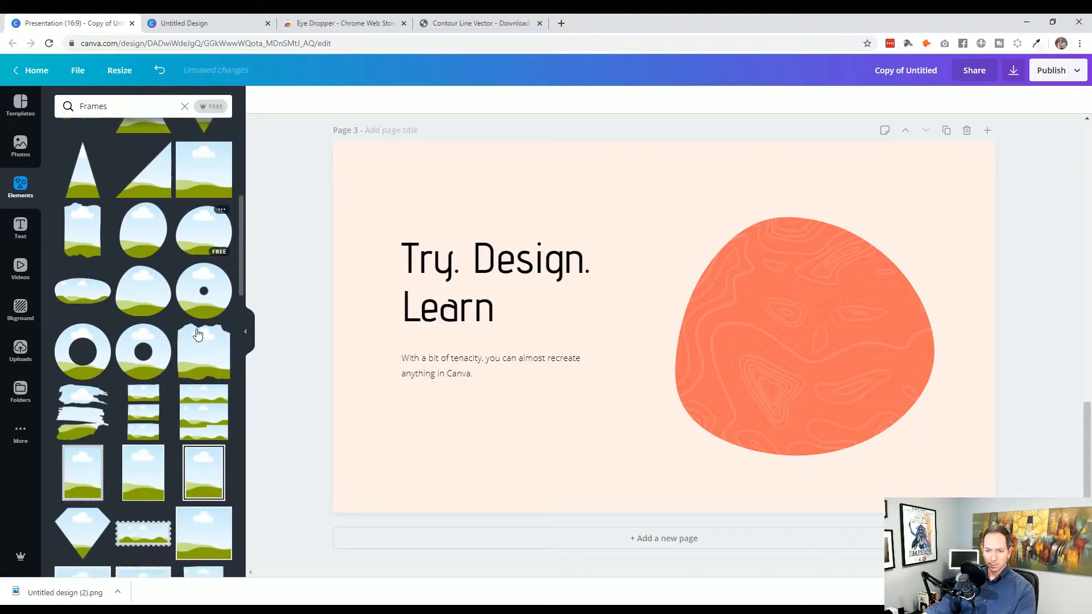
scroll(198, 334, "down", 5)
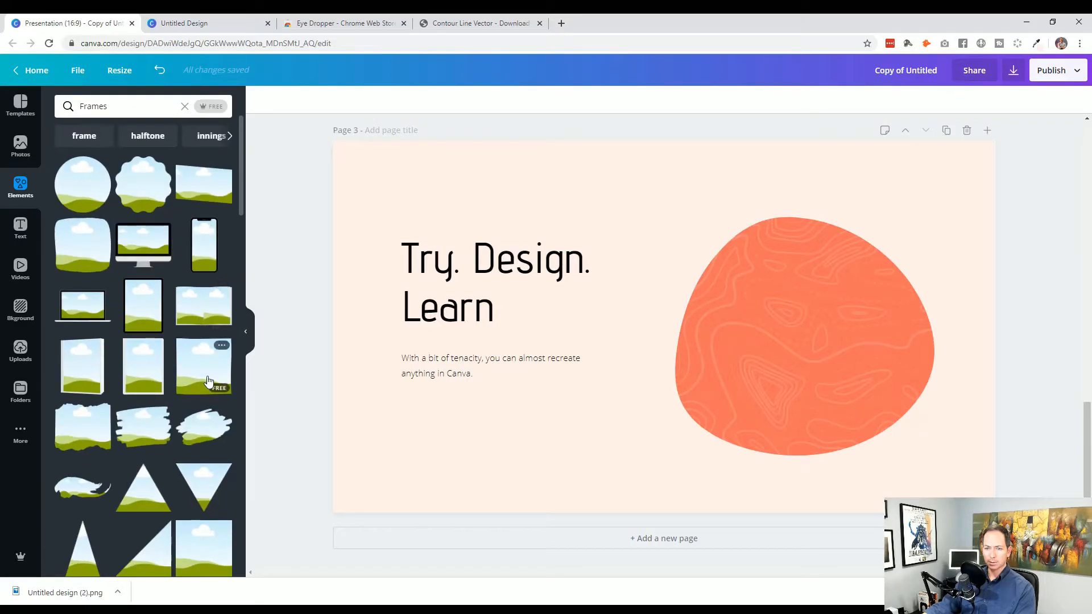
scroll(181, 384, "down", 2)
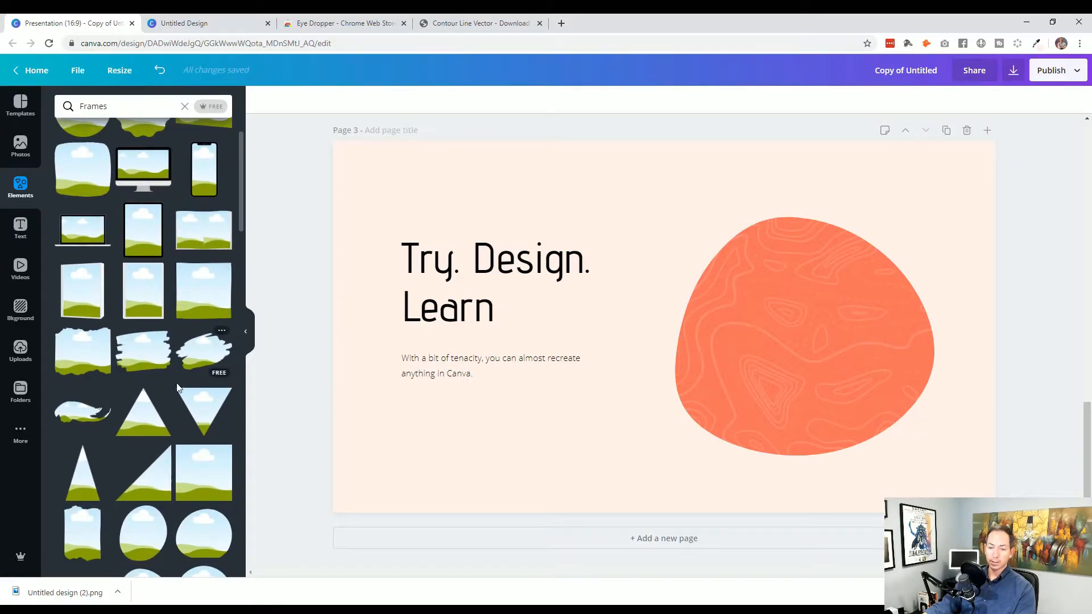
scroll(145, 403, "down", 1)
left_click(204, 398)
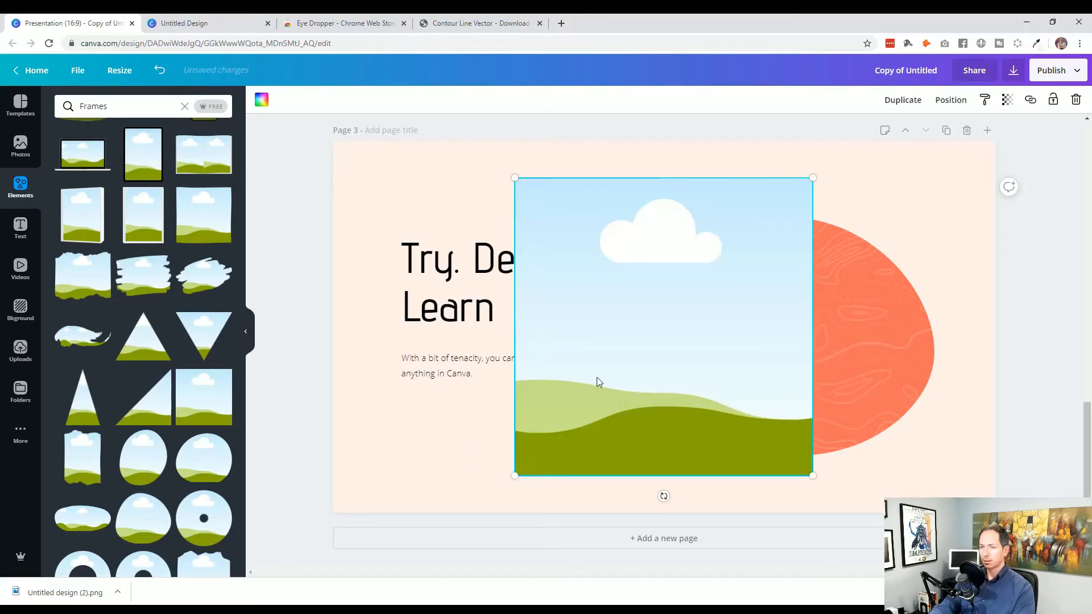
key("Delete")
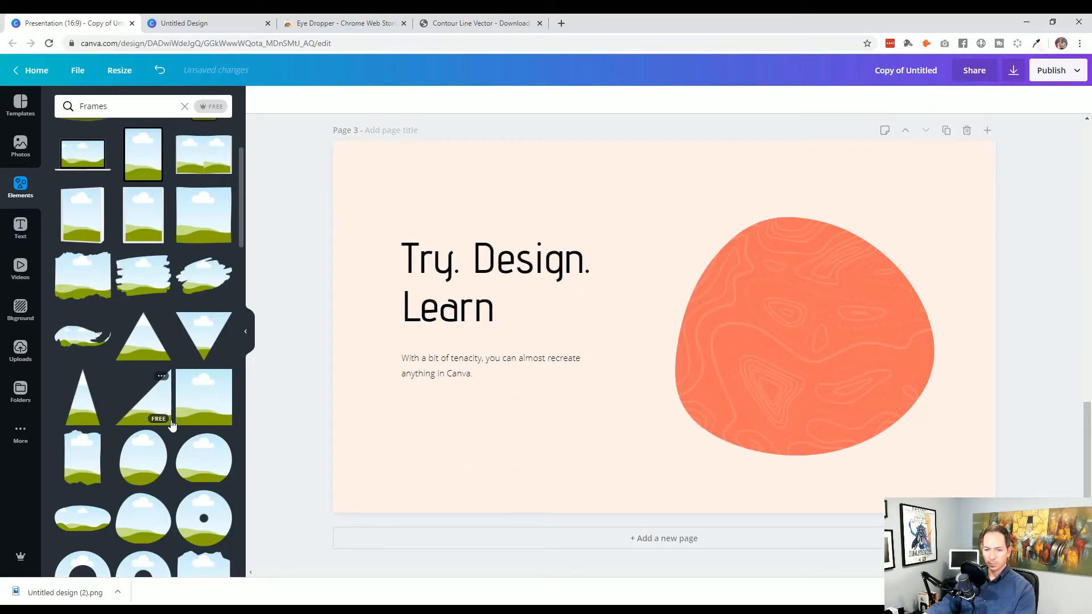
Add the smartphone frame to page 3 and rotate it a quarter turn to landscape with the notch on the left
scroll(170, 424, "up", 3)
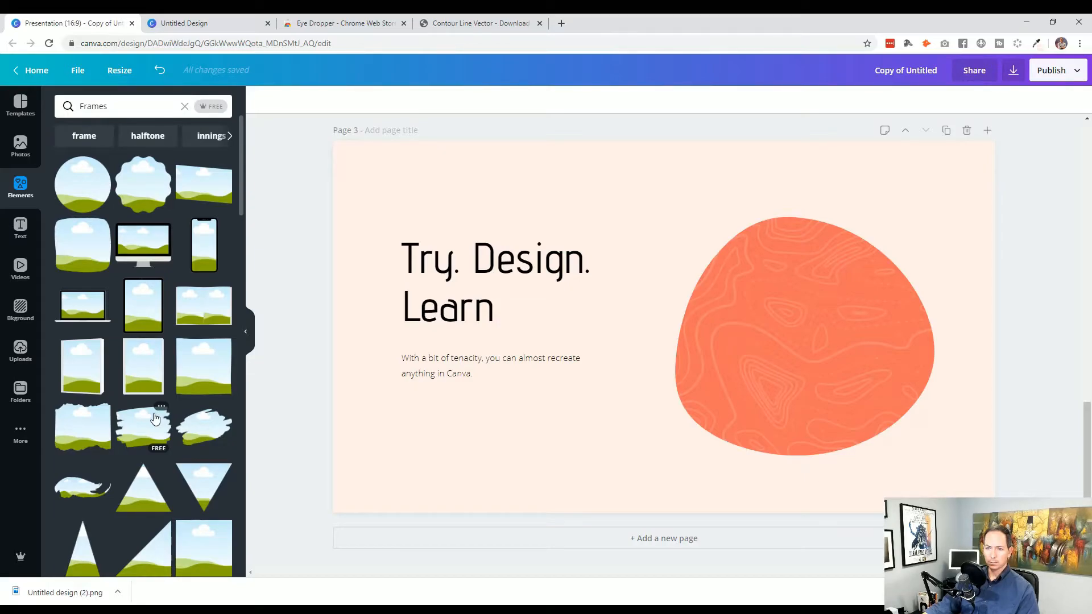
scroll(155, 419, "down", 7)
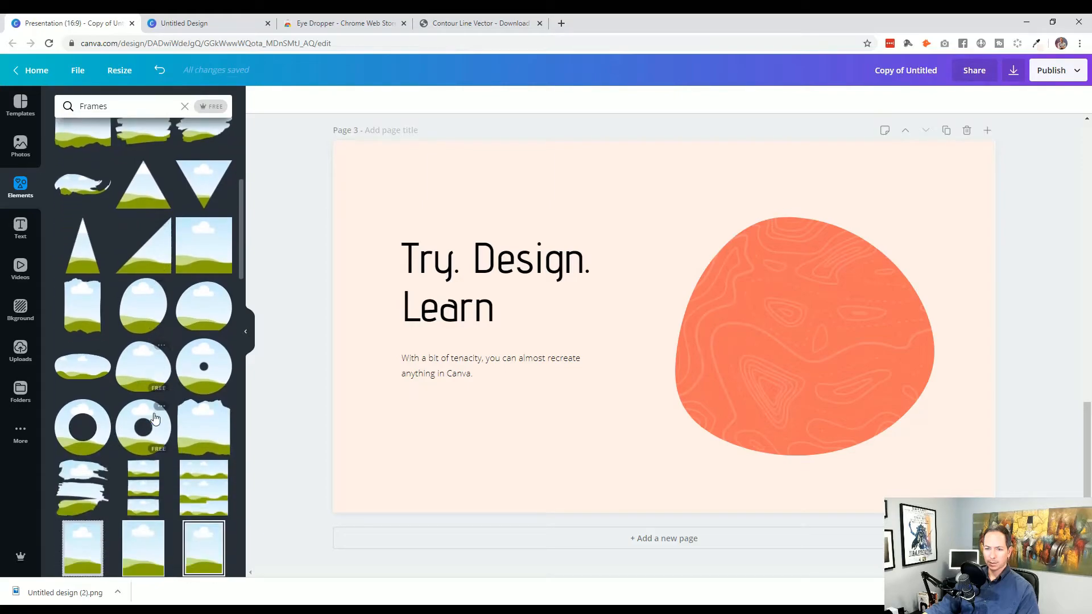
scroll(155, 419, "down", 4)
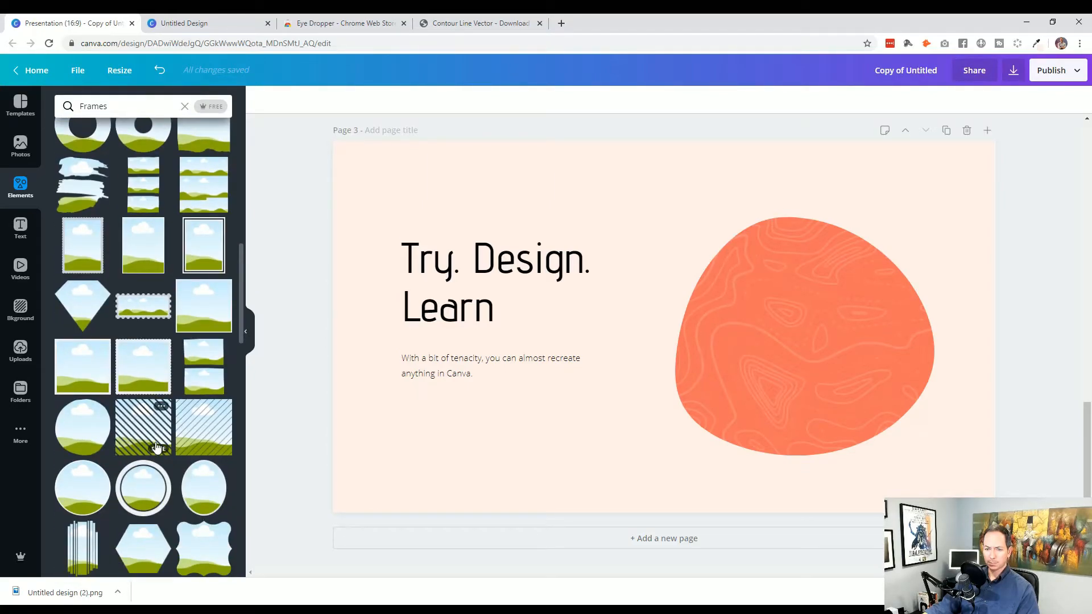
scroll(157, 447, "down", 17)
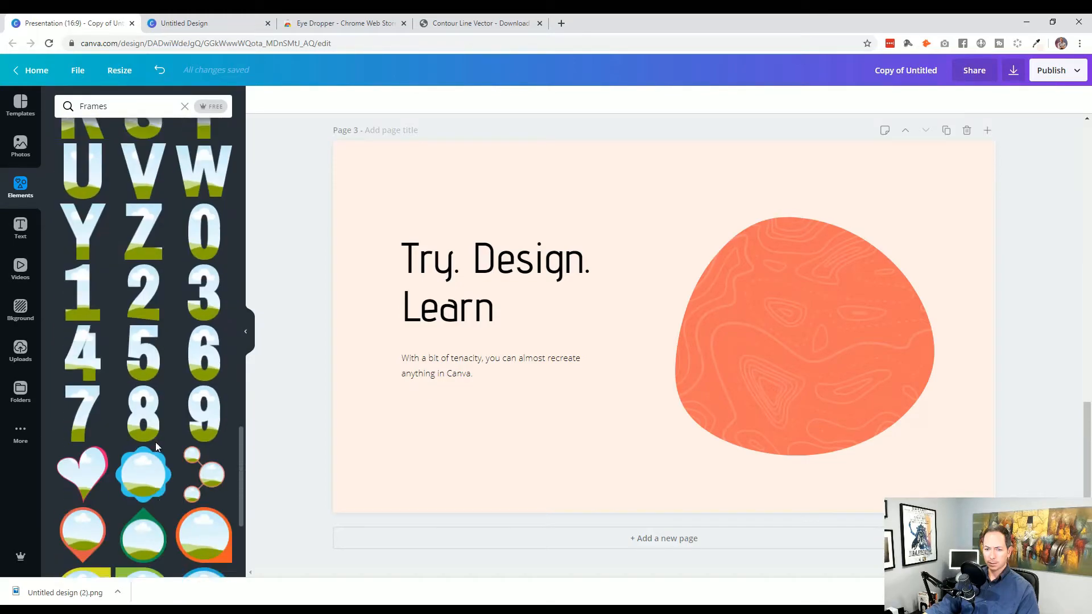
scroll(157, 445, "down", 5)
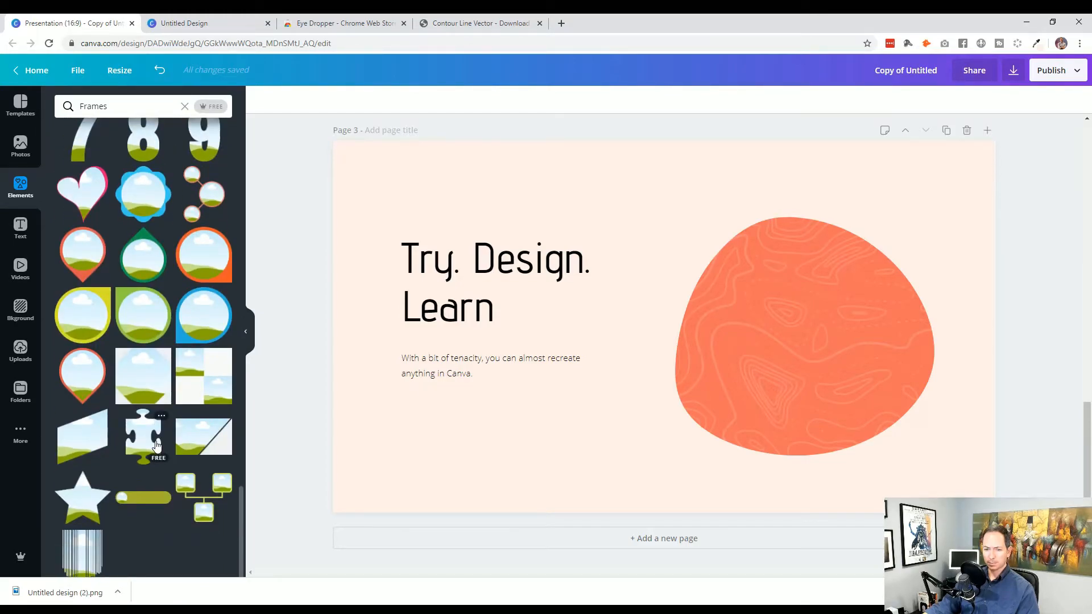
scroll(157, 446, "up", 20)
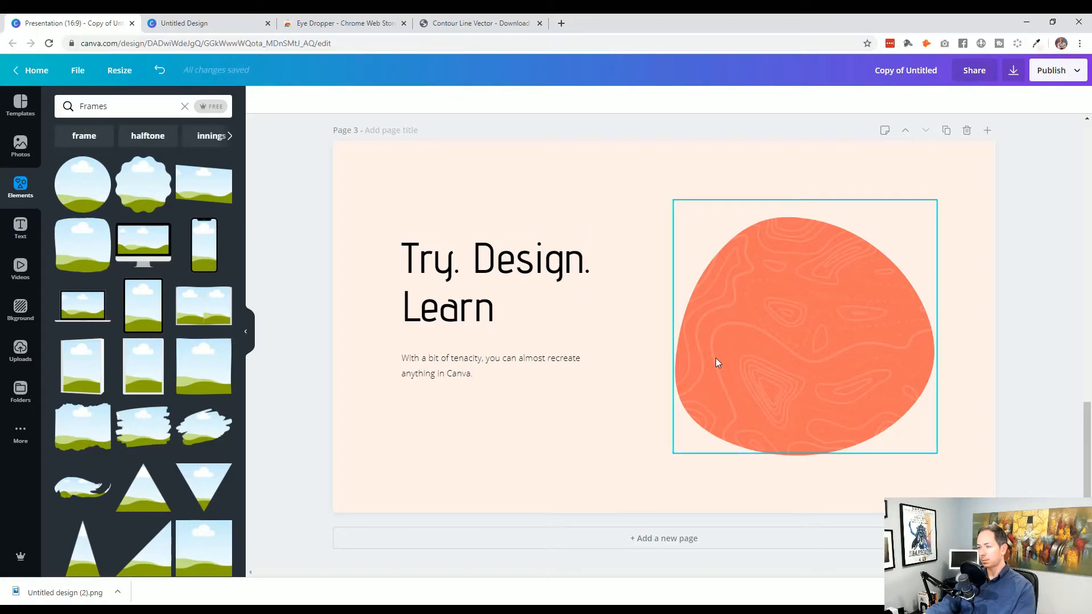
left_click(204, 248)
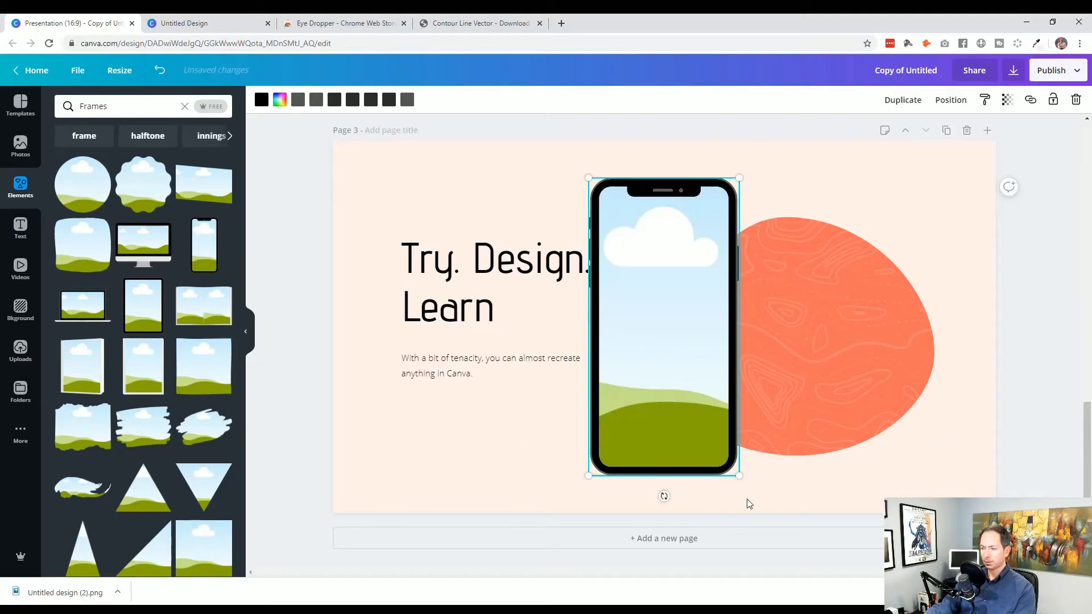
left_click_drag(665, 496, 822, 325)
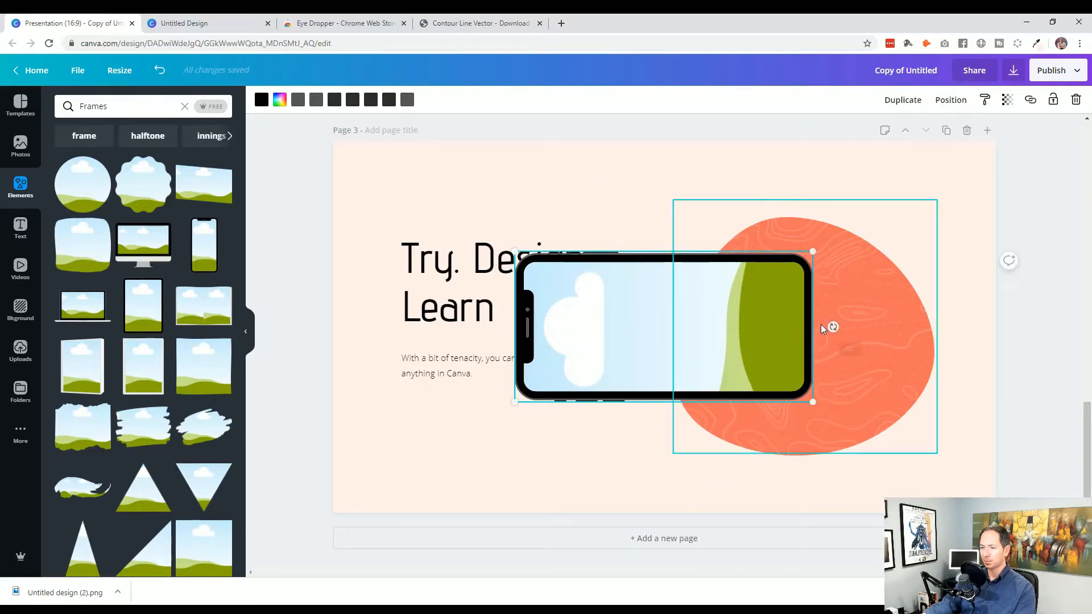
Move the landscape phone frame beneath the headline, lining up its left edge with the text
left_click_drag(608, 340, 476, 414)
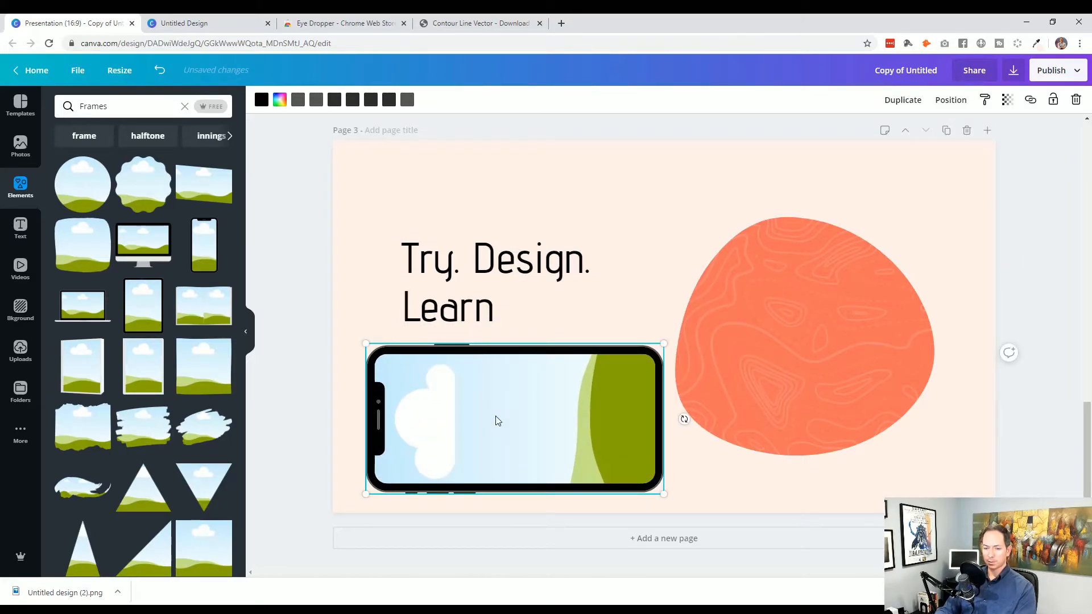
scroll(174, 358, "down", 3)
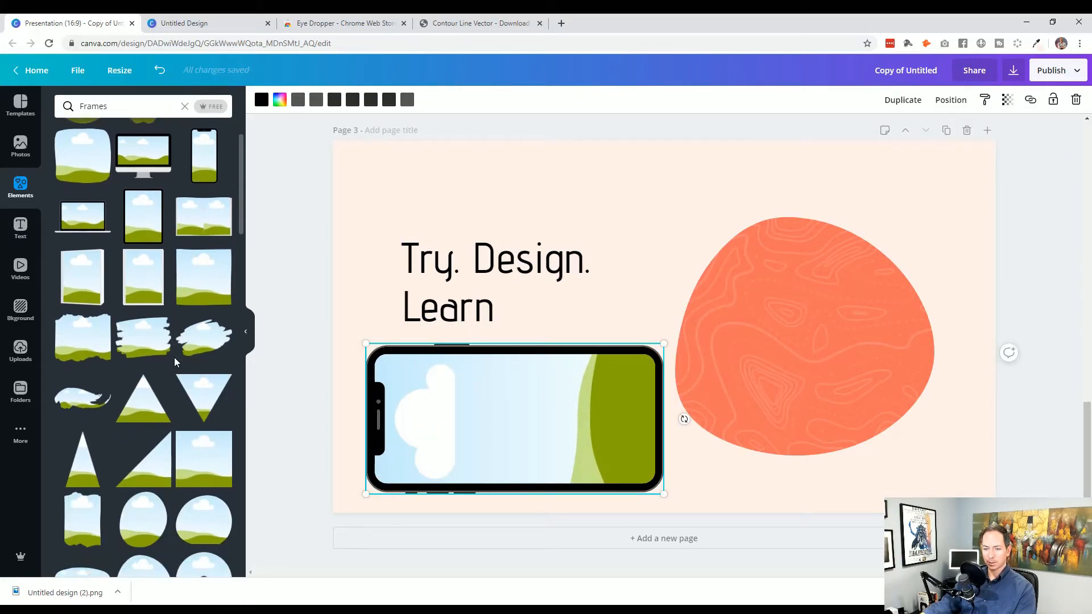
scroll(173, 357, "up", 3)
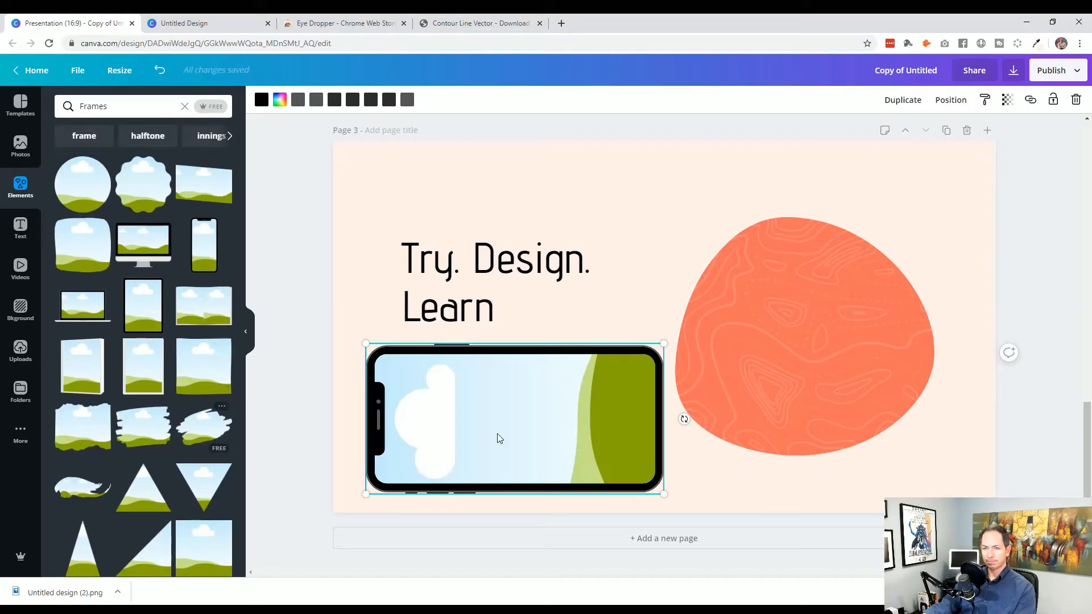
left_click_drag(488, 430, 525, 423)
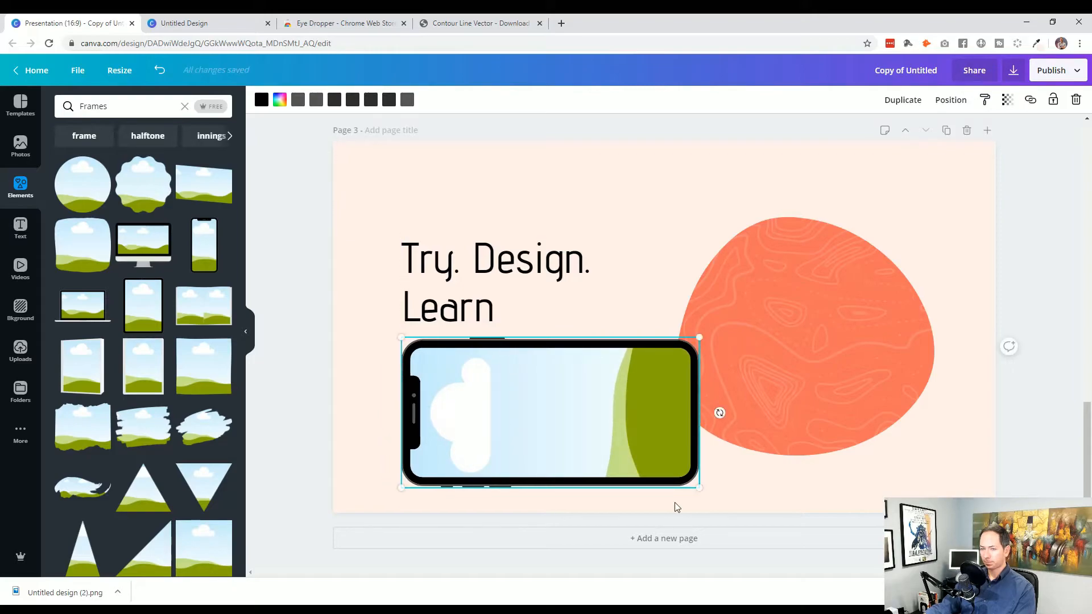
Fill the phone frame with the uploaded orange contour image and shrink it to fit below the body text
left_click(21, 310)
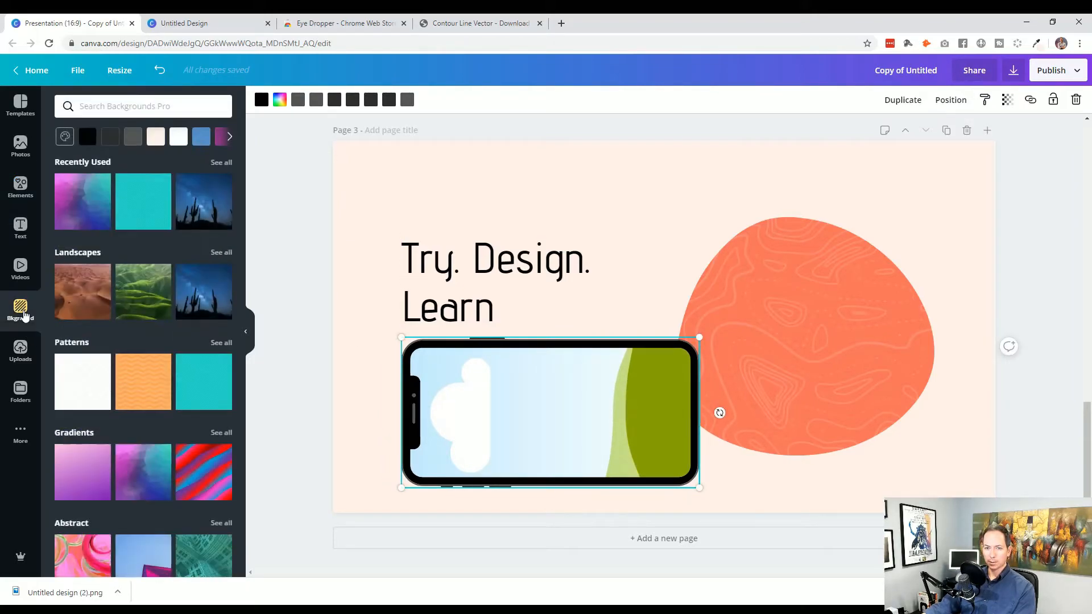
left_click(21, 349)
left_click_drag(83, 180, 568, 439)
left_click_drag(699, 488, 489, 440)
Enlarge the contour image inside the phone frame so its crop shows a closer section of the lines
double_click(443, 424)
left_click_drag(487, 377, 657, 208)
left_click(320, 434)
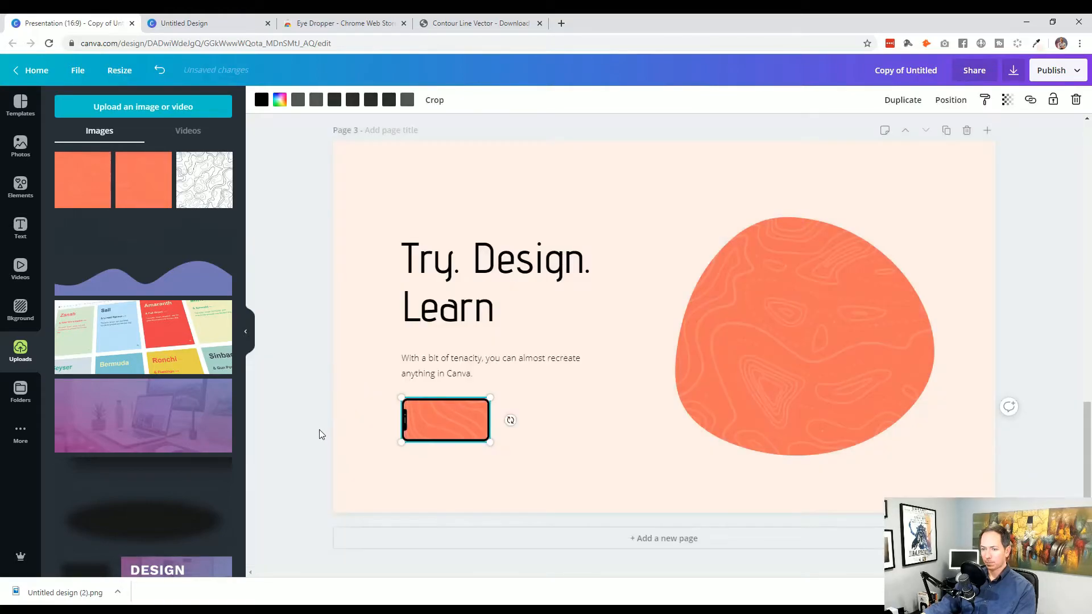
Make the contour-filled phone frame slightly smaller and lower it a little beneath the body text, checking it against the reference
left_click(457, 438)
left_click_drag(490, 443, 469, 431)
scroll(514, 441, "up", 5)
scroll(513, 441, "down", 5)
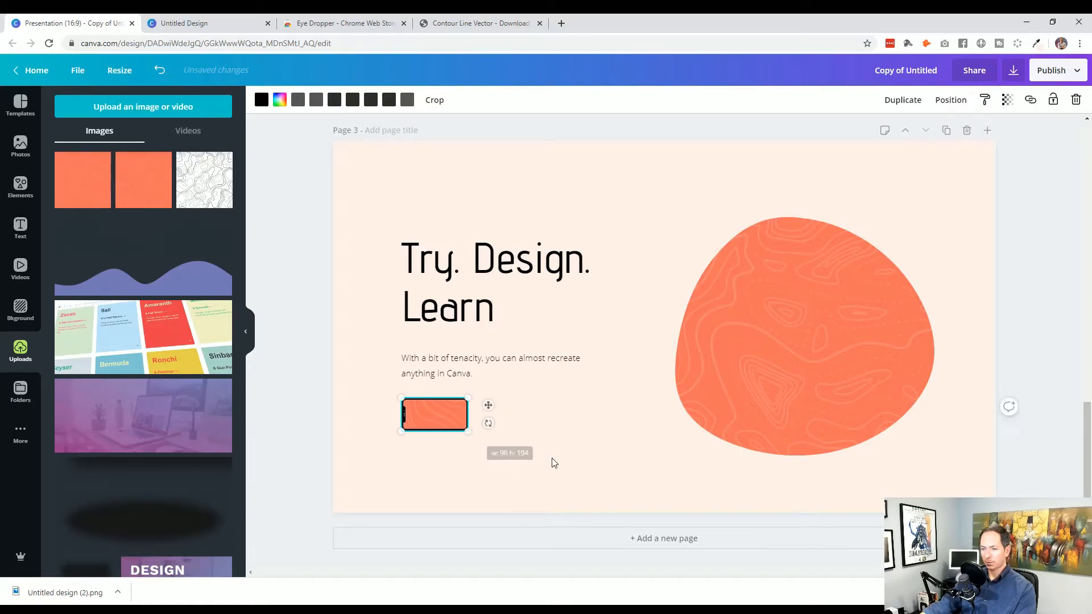
scroll(554, 463, "up", 4)
scroll(554, 463, "down", 4)
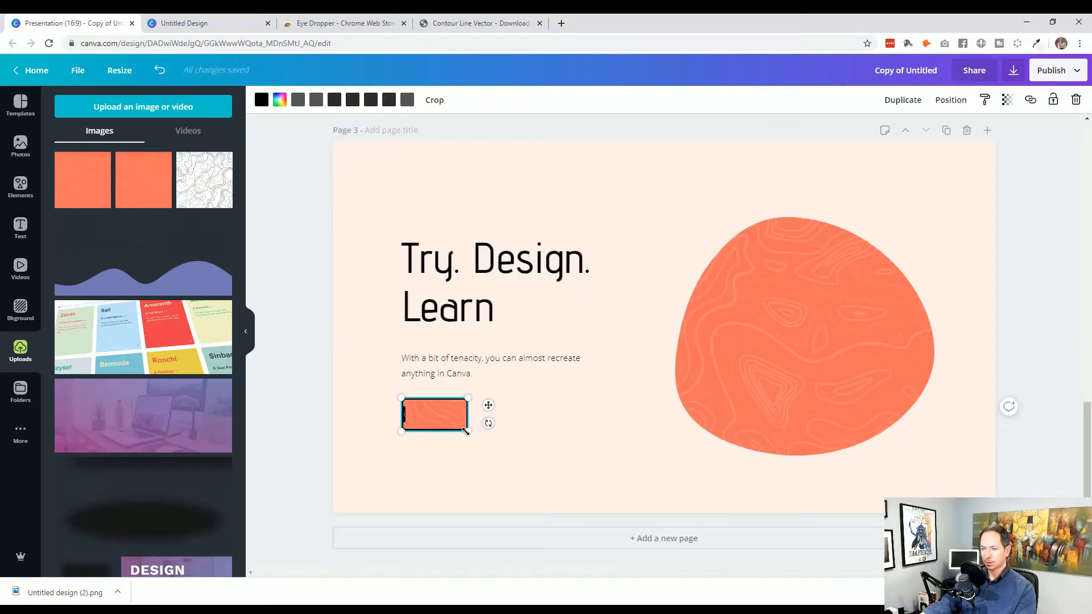
left_click_drag(468, 433, 433, 422)
left_click(464, 472)
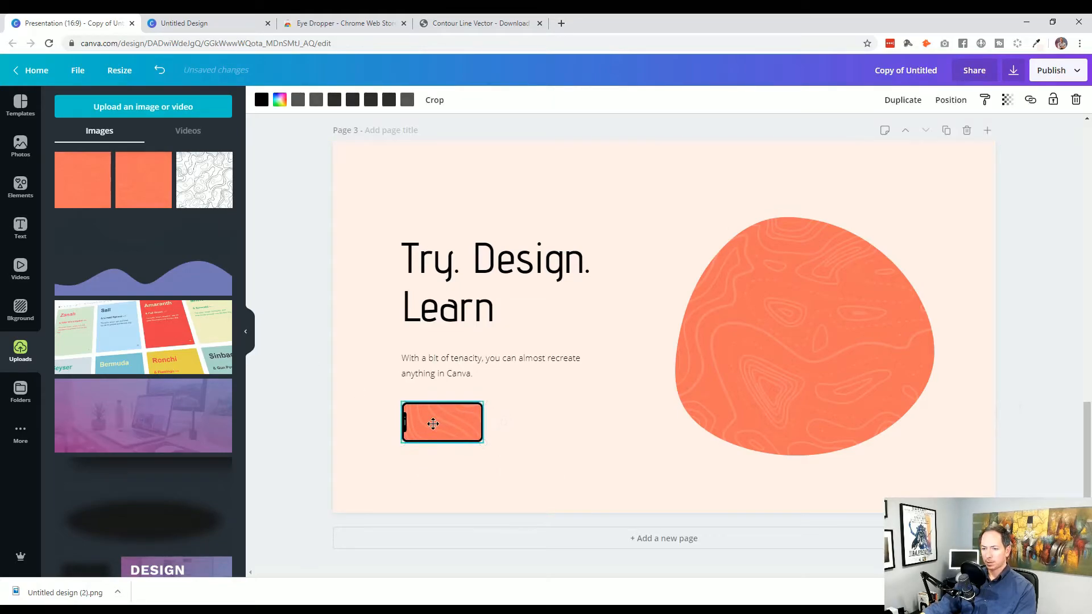
left_click(324, 444)
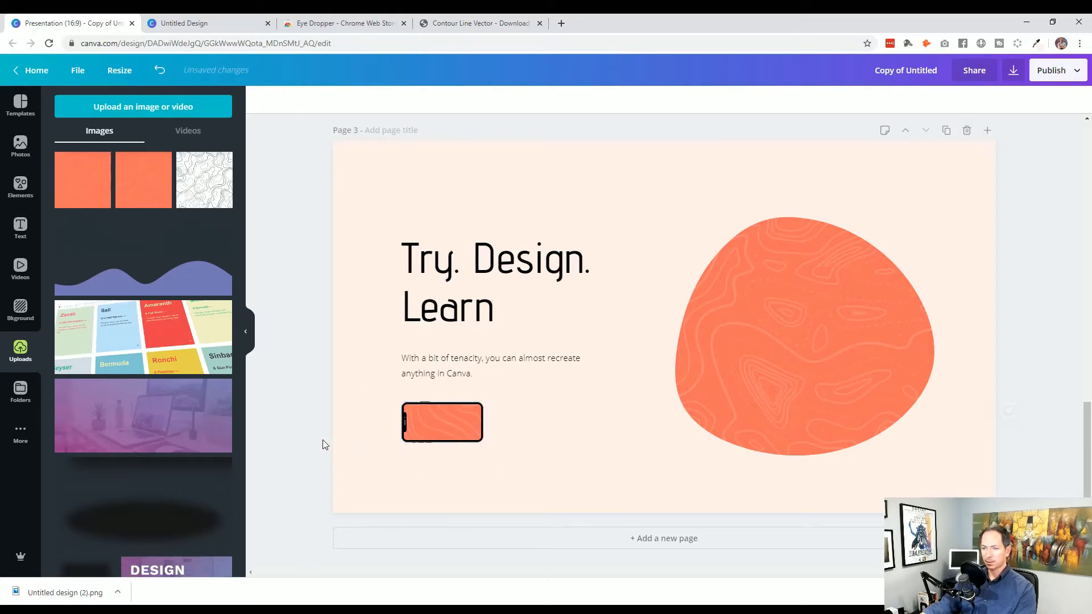
left_click(22, 149)
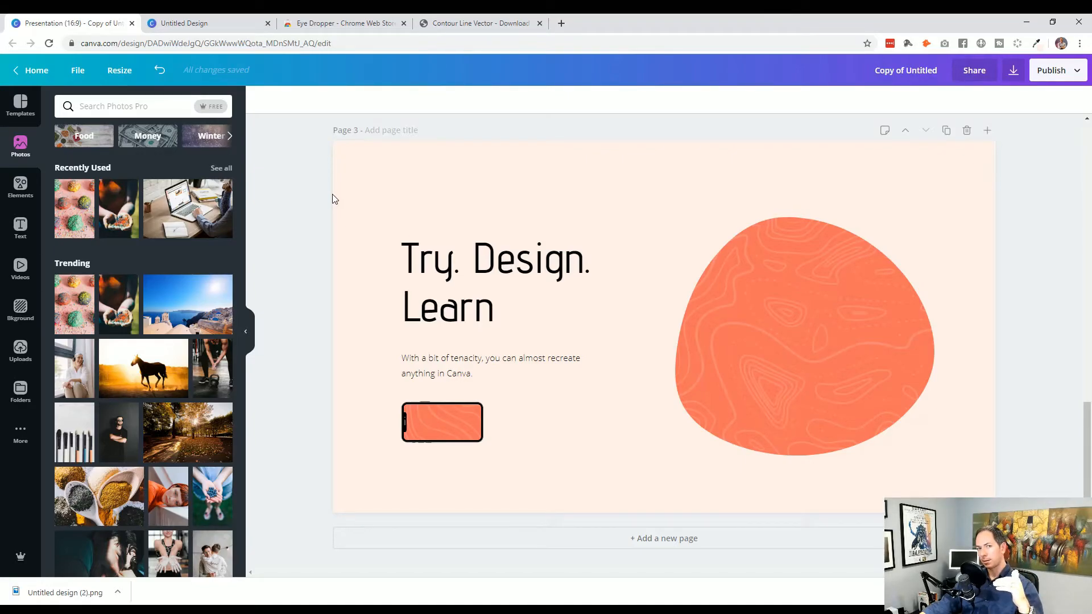
left_click(410, 420)
left_click(305, 376)
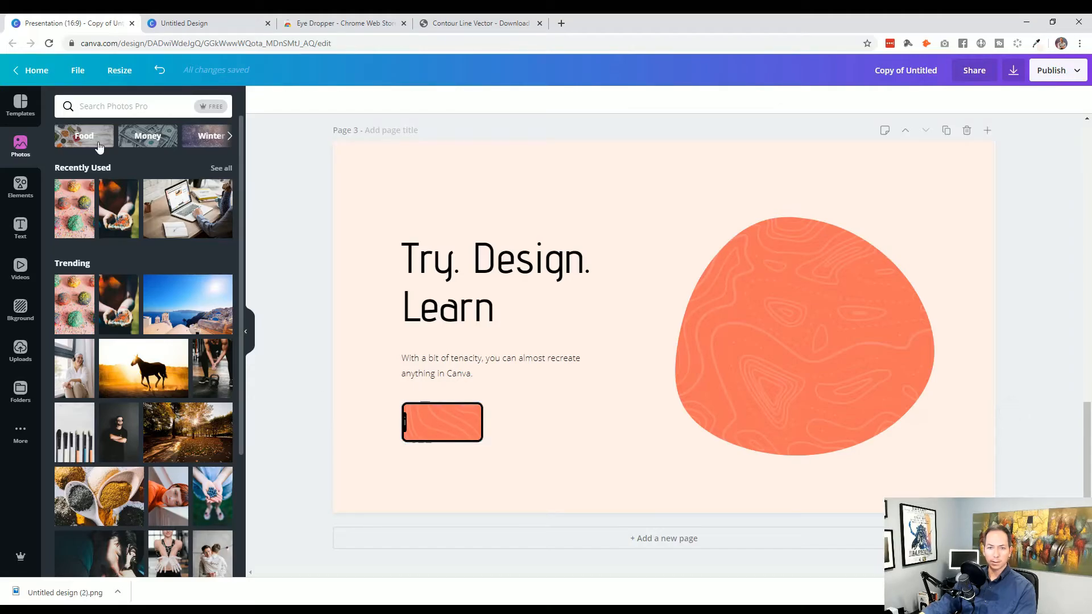
Add a square shape to the page and colour it the same peach as the background
left_click(28, 191)
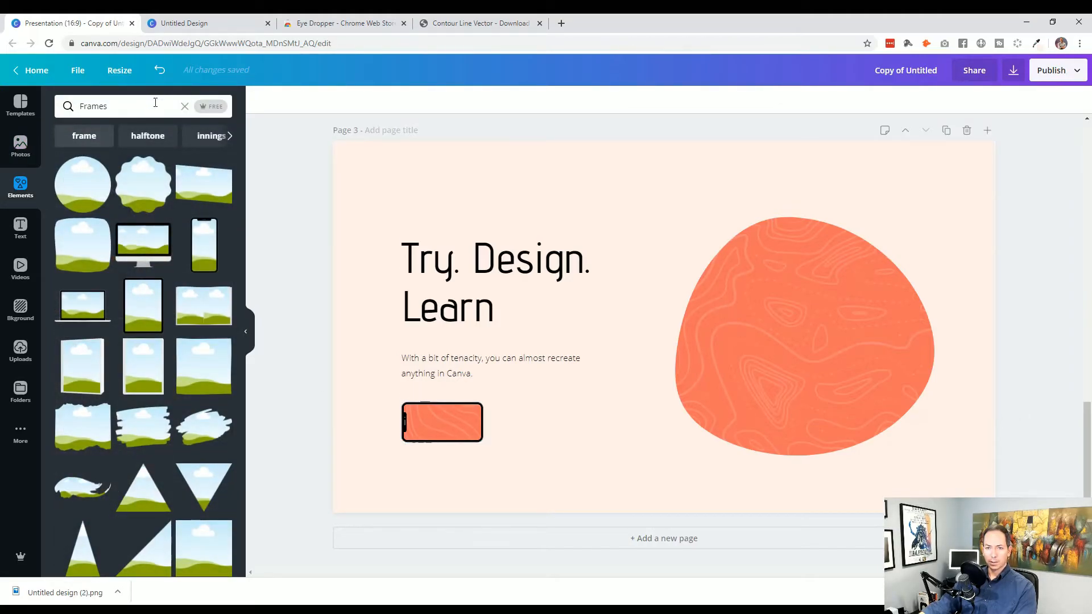
left_click(184, 105)
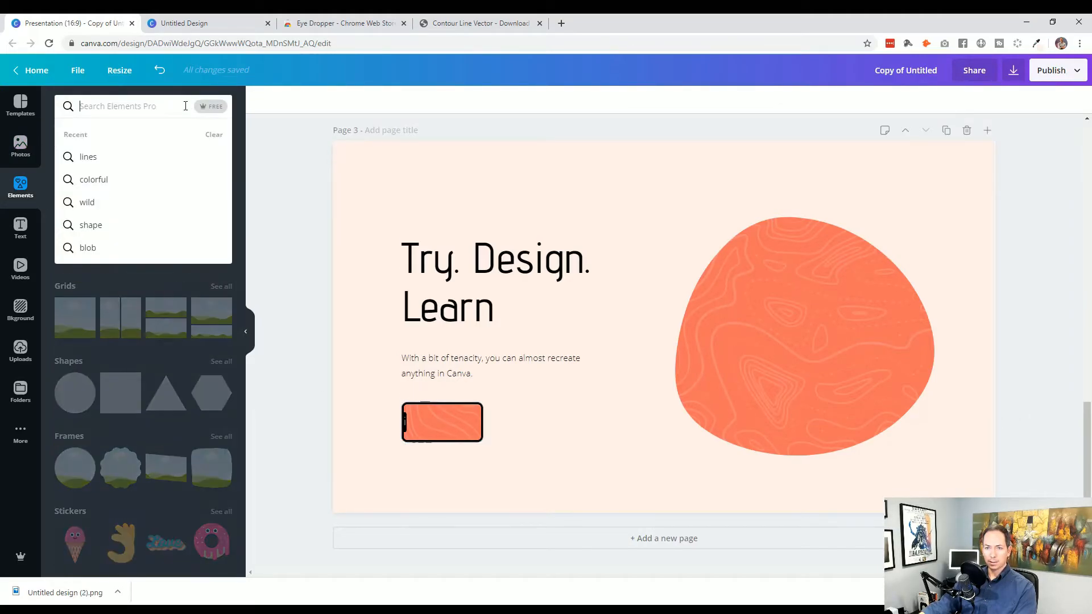
left_click(240, 134)
left_click(120, 393)
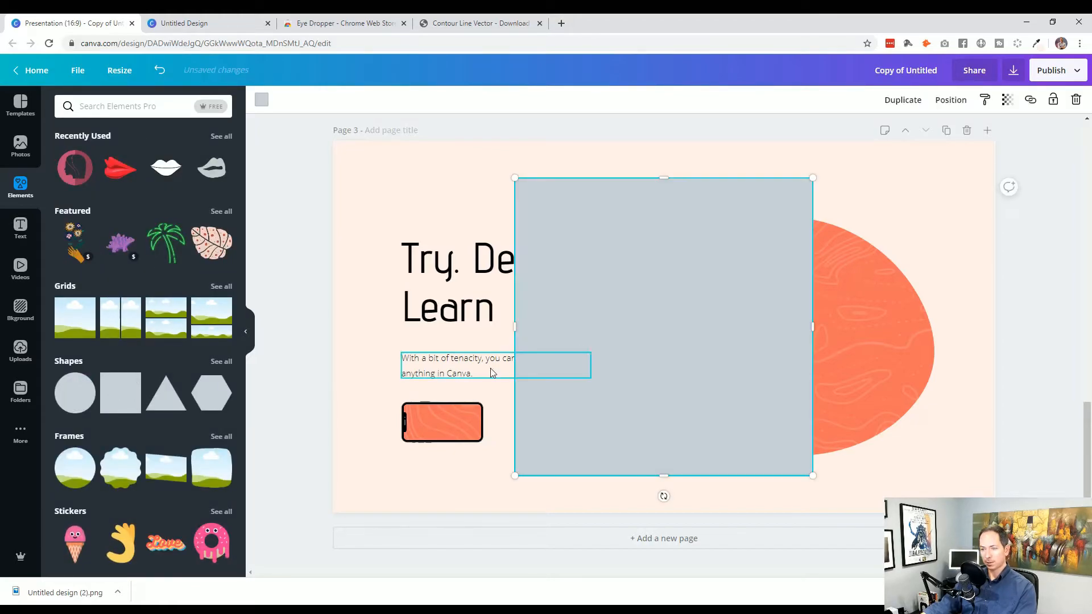
left_click(262, 101)
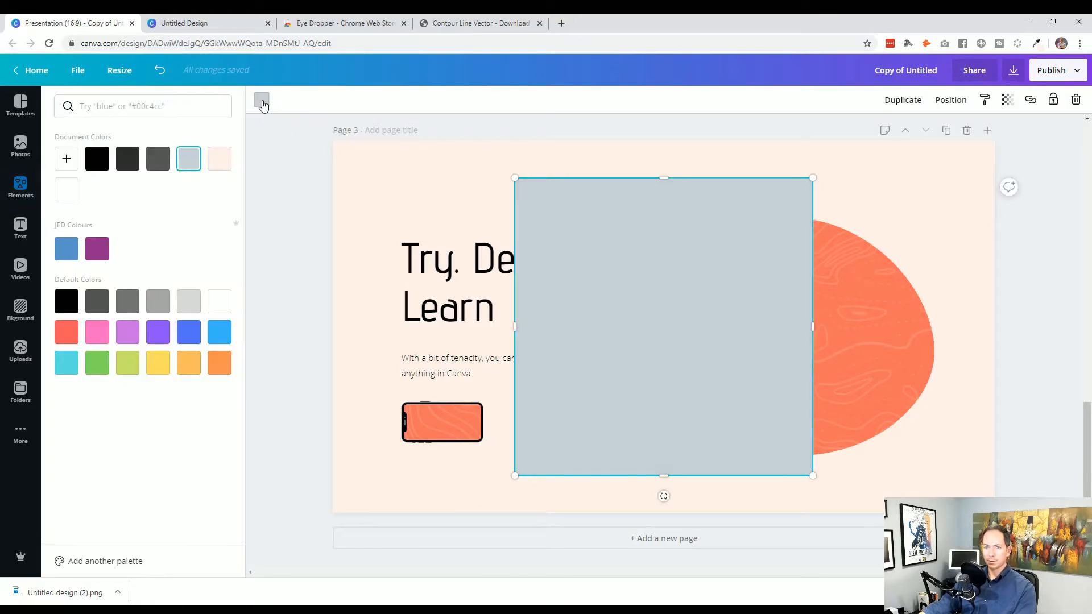
left_click(218, 166)
Flatten the peach square into a thin horizontal bar and place it between the body text and the phone frame
left_click_drag(669, 194, 476, 393)
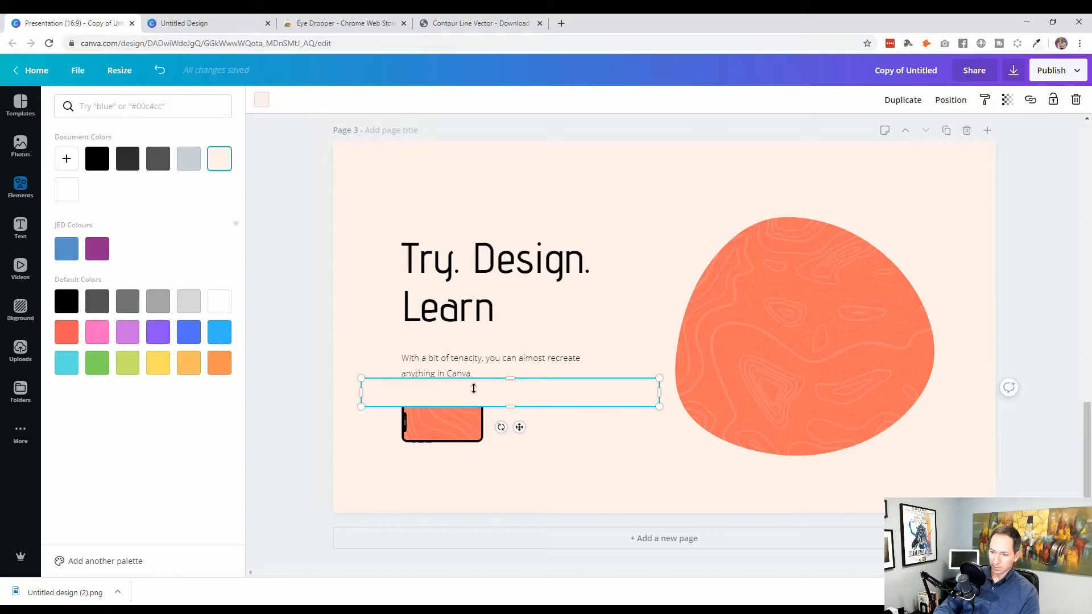
scroll(476, 394, "up", 5)
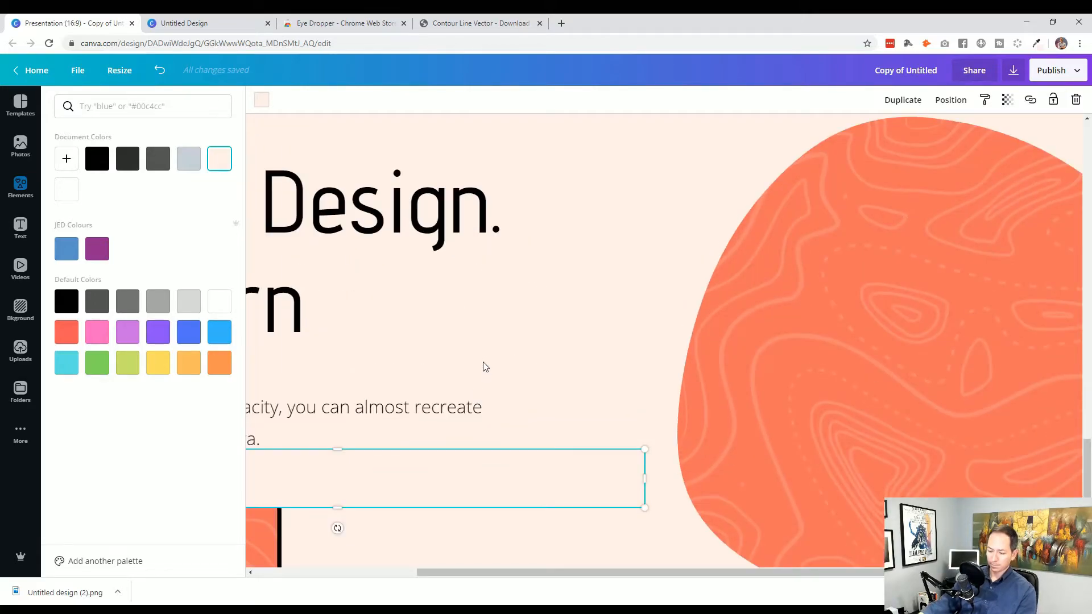
key("space")
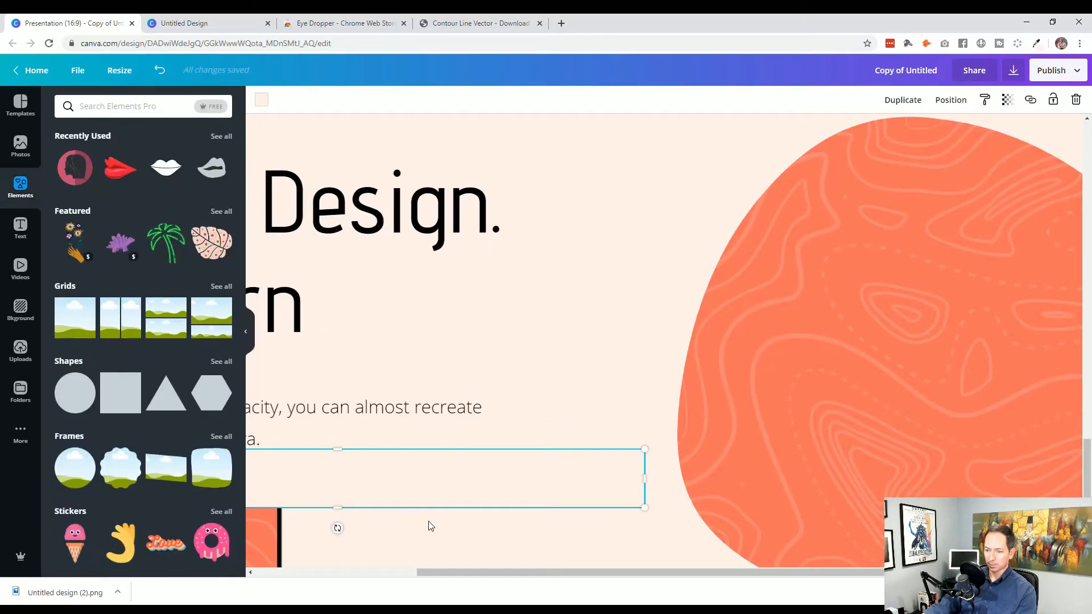
left_click_drag(432, 572, 272, 561)
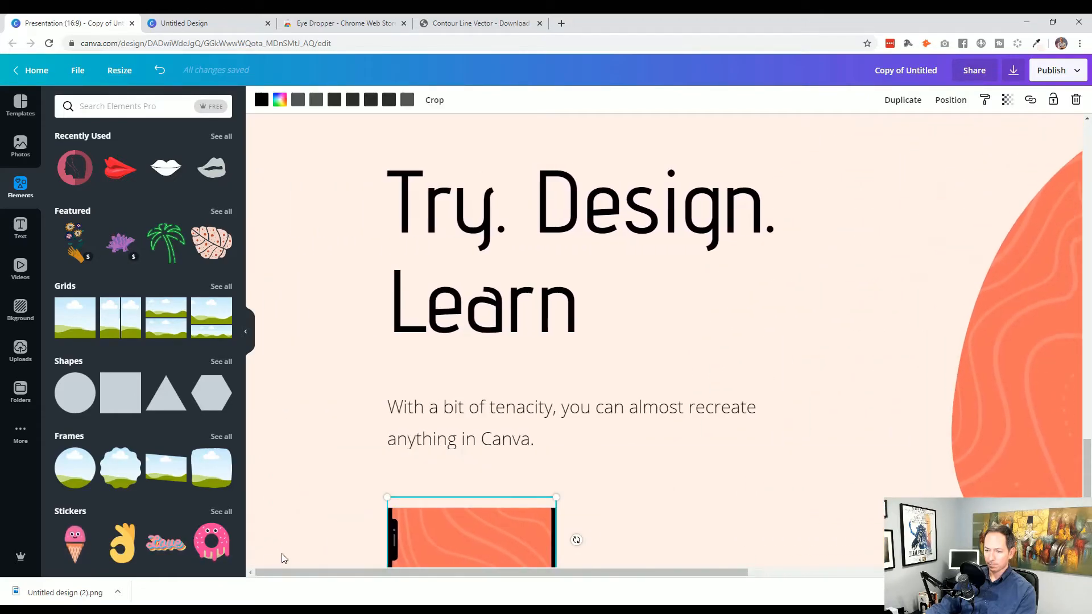
scroll(351, 403, "down", 4)
left_click(450, 266)
mouse_move(452, 269)
left_mouse_down()
mouse_move(441, 246)
mouse_move(439, 263)
left_mouse_up()
key("Up")
key("Up")
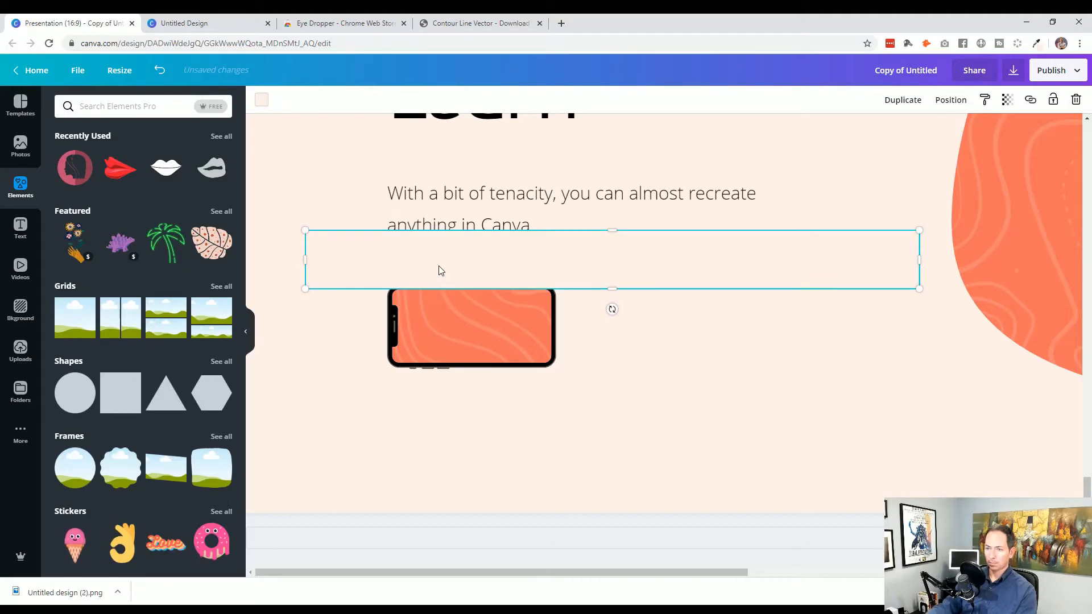
Nudge the peach bar down so it hides the phone frame's upper border and clears the body text
left_click(371, 377)
left_click(475, 275)
key("Down")
key("Down")
key("Down")
key("Down")
key("Down")
key("Down")
key("Down")
key("Down")
key("Down")
key("Down")
key("Down")
key("Down")
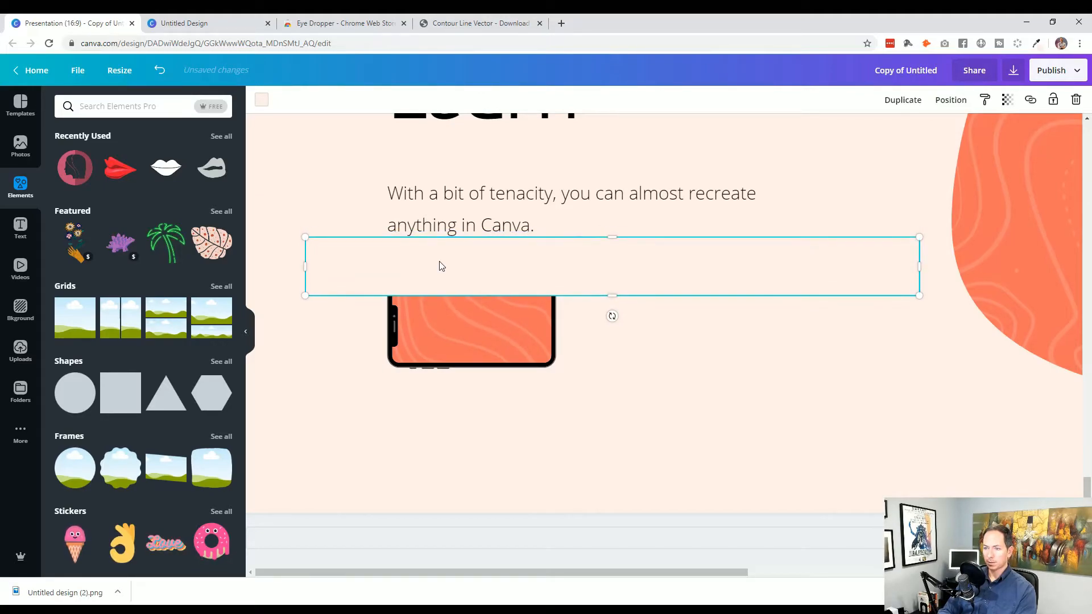
Trim the peach bar's height slightly and shorten both ends until it is just wider than the phone frame
left_click_drag(616, 236, 616, 246)
left_click_drag(921, 272, 587, 272)
left_click_drag(308, 273, 369, 273)
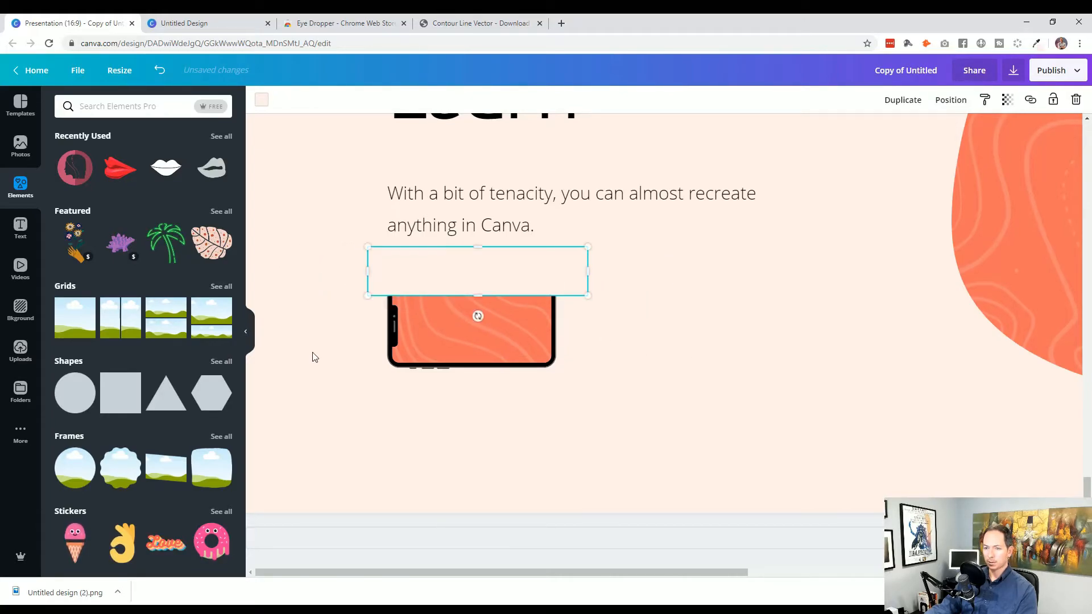
Place a duplicate of the peach bar below the phone frame and nudge it up to hide the frame's lower border
left_click_drag(427, 289, 422, 401)
key("Up")
key("Up")
key("Up")
key("Up")
key("Up")
key("Up")
key("Up")
key("Up")
key("Up")
key("Up")
key("Up")
key("Up")
key("Up")
key("Up")
key("Up")
key("Up")
key("Up")
key("Up")
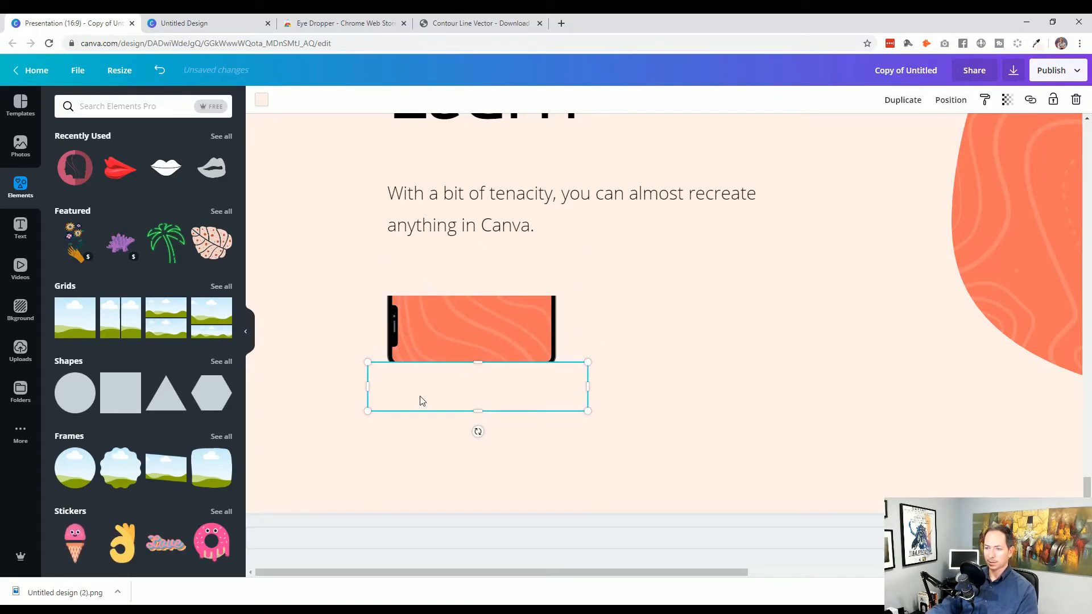
key("Up")
key("Up")
key("Up")
key("Up")
key("Up")
key("Up")
key("Up")
key("Up")
key("Up")
key("Up")
left_click(415, 434)
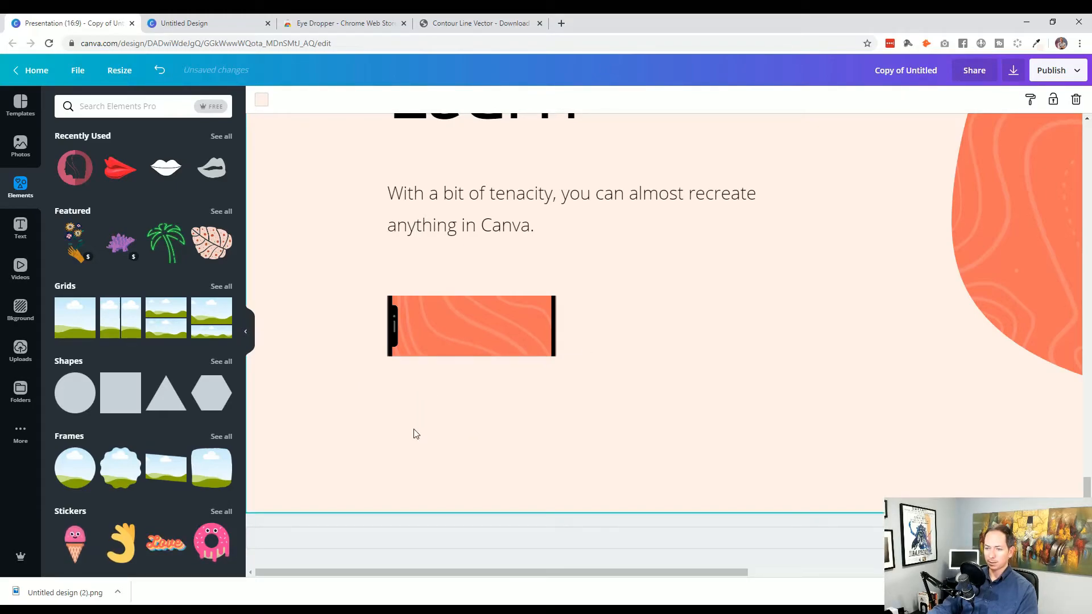
Rotate another copy of the peach bar 90°, cover the phone frame's right border with it and shorten it to about 154
key("ctrl+z")
left_click_drag(492, 330, 391, 286)
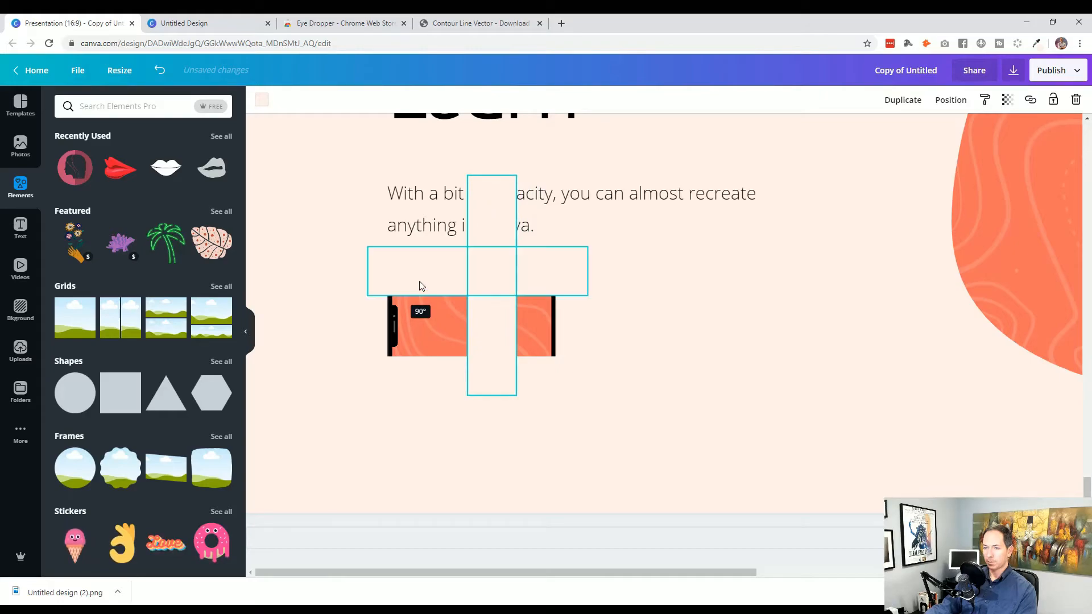
left_click_drag(490, 219, 574, 293)
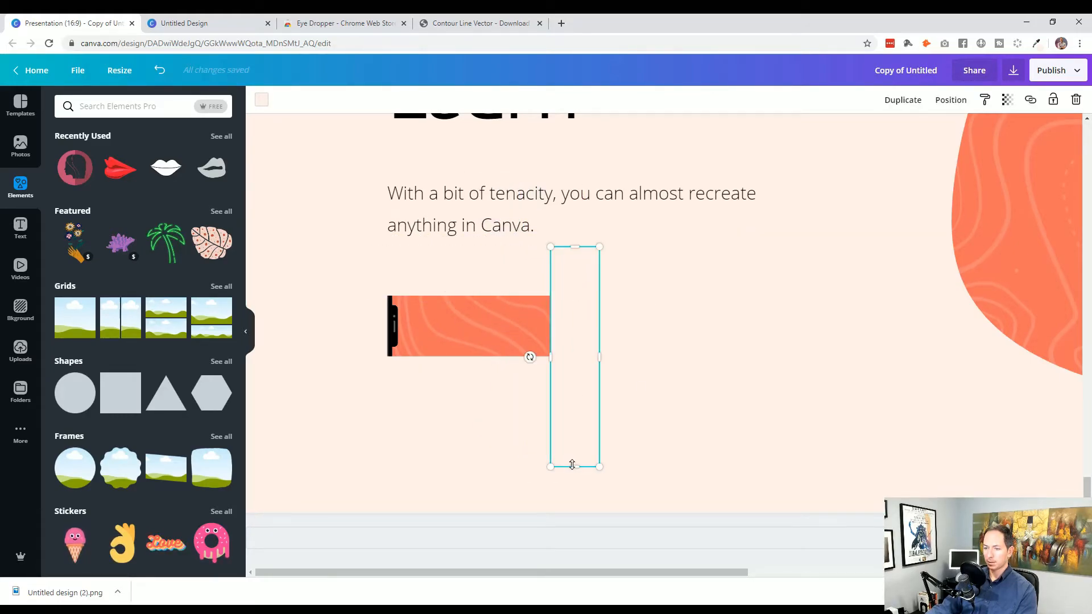
left_click_drag(572, 465, 576, 380)
left_click_drag(574, 248, 576, 270)
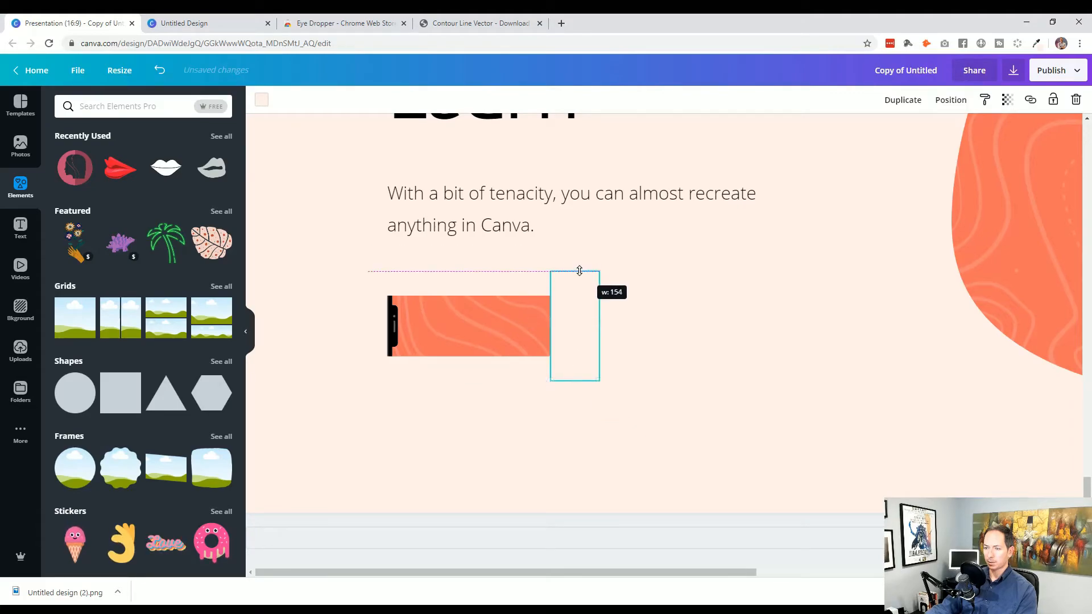
Cover the phone frame's left border and notch with a copy of the vertical peach bar
left_click(664, 307)
left_click(581, 341)
left_click_drag(582, 340, 378, 337)
key("ctrl+z")
key("ctrl+z")
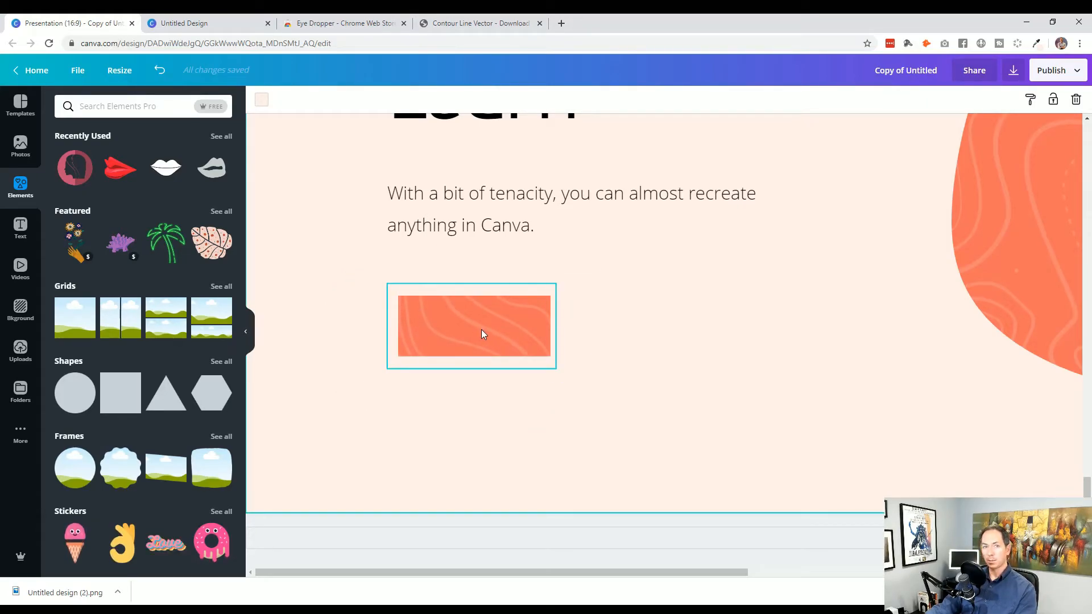
Enlarge the phone frame, shift the side covers to hide its borders and widen the lower bar to about 336
left_click(481, 334)
left_click_drag(557, 370, 595, 388)
left_click_drag(570, 347, 602, 341)
left_click(522, 383)
left_click(389, 339)
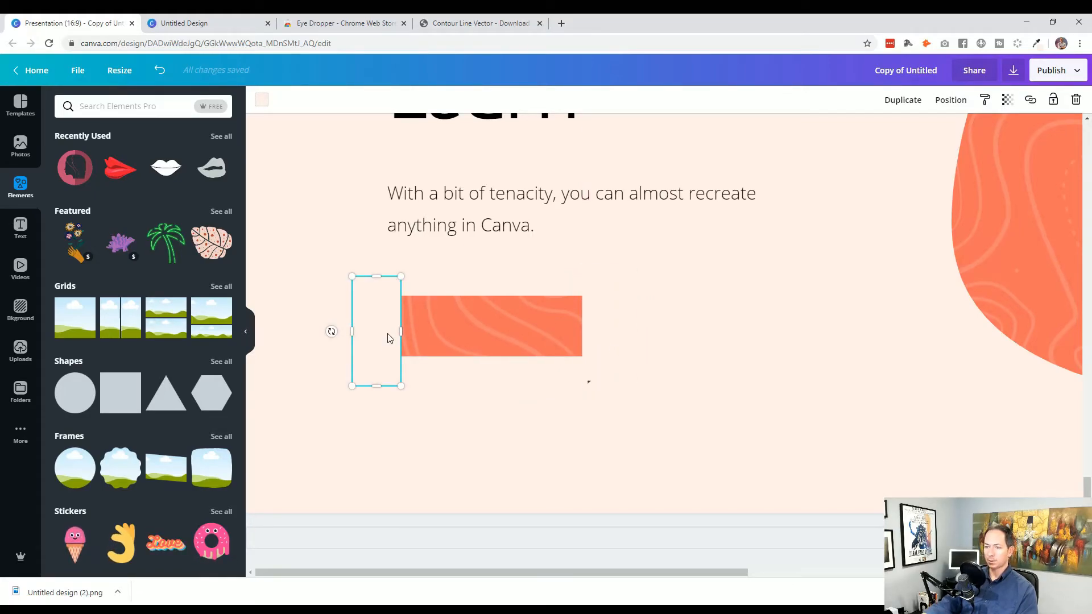
left_click(529, 380)
left_click_drag(591, 381, 606, 381)
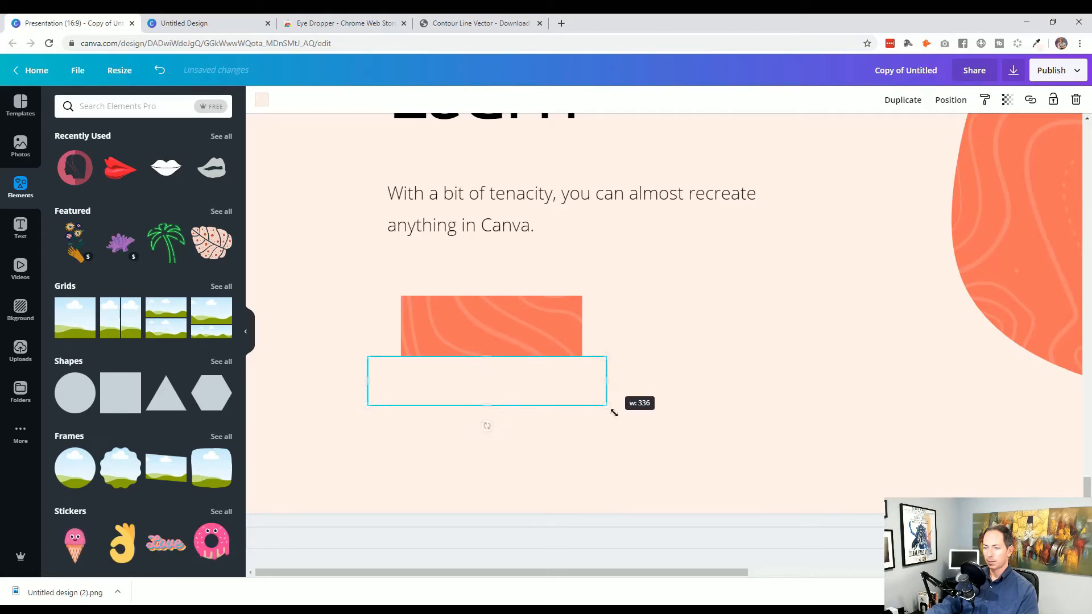
Select the phone frame with its four peach cover bars and group them
left_click(655, 439)
scroll(594, 526, "down", 5)
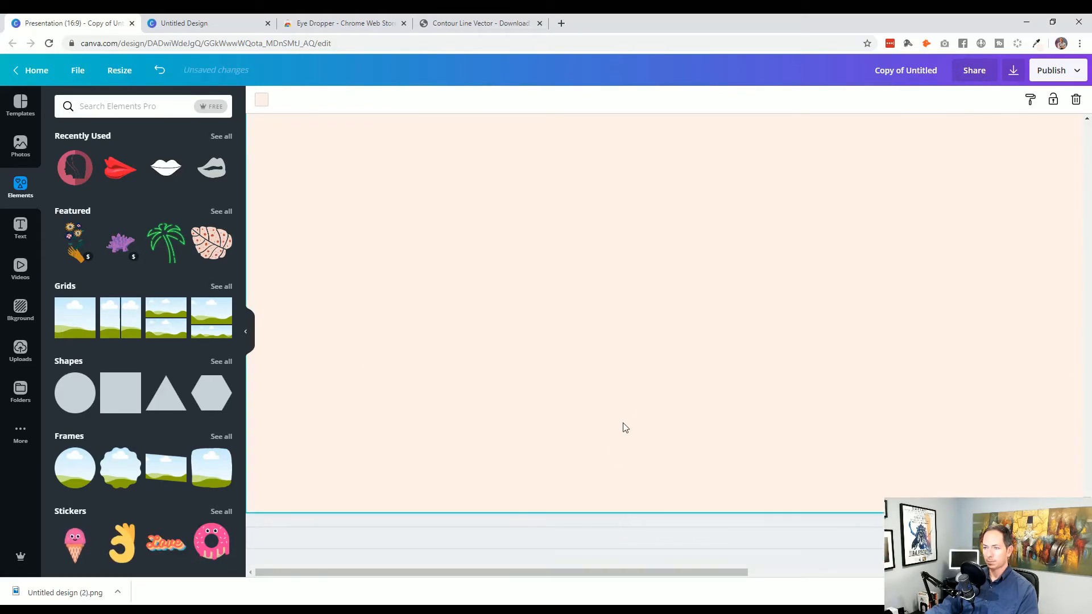
scroll(648, 415, "up", 5)
scroll(631, 461, "up", 1)
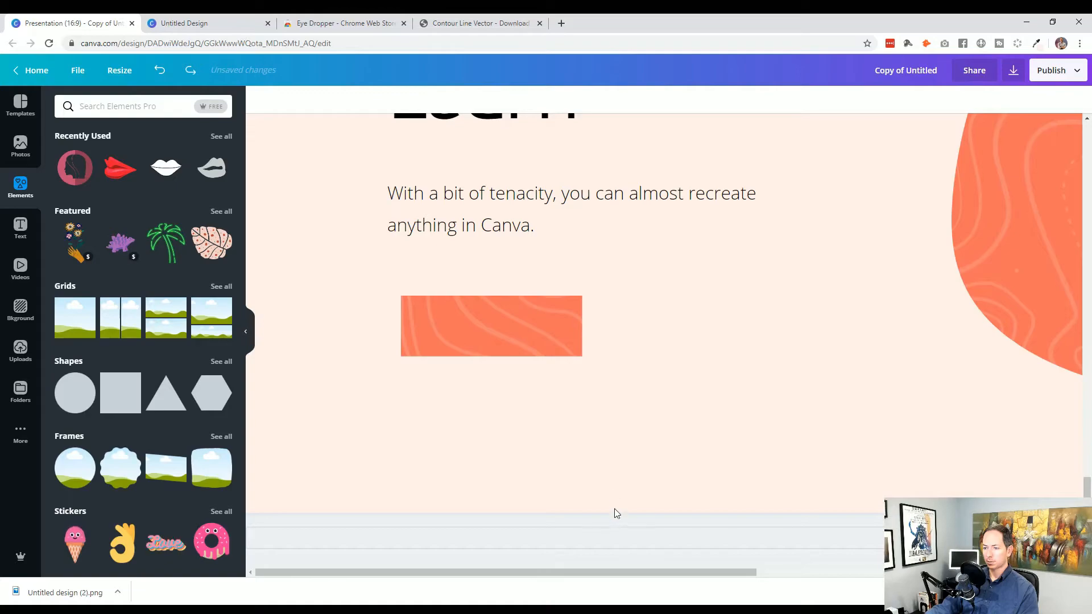
left_click_drag(620, 520, 359, 273)
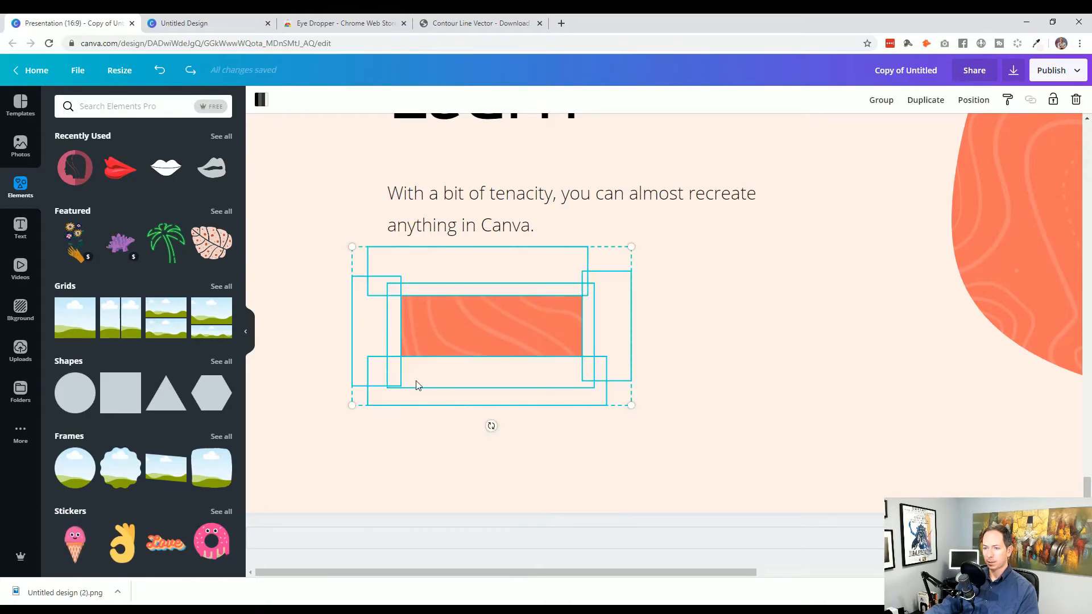
key("ctrl+g")
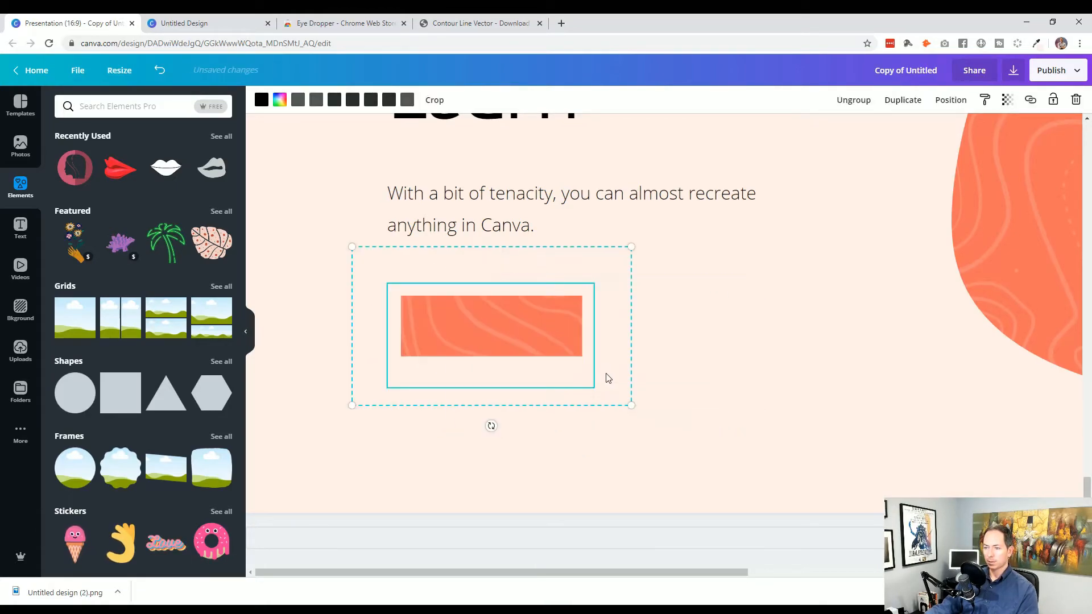
Undo a trial enlargement of the group and move it left so the contour rectangle lines up with the body text
left_click_drag(635, 404, 667, 434)
key("ctrl+z")
mouse_move(475, 348)
left_mouse_down()
mouse_move(456, 334)
mouse_move(459, 281)
mouse_move(461, 341)
left_mouse_up()
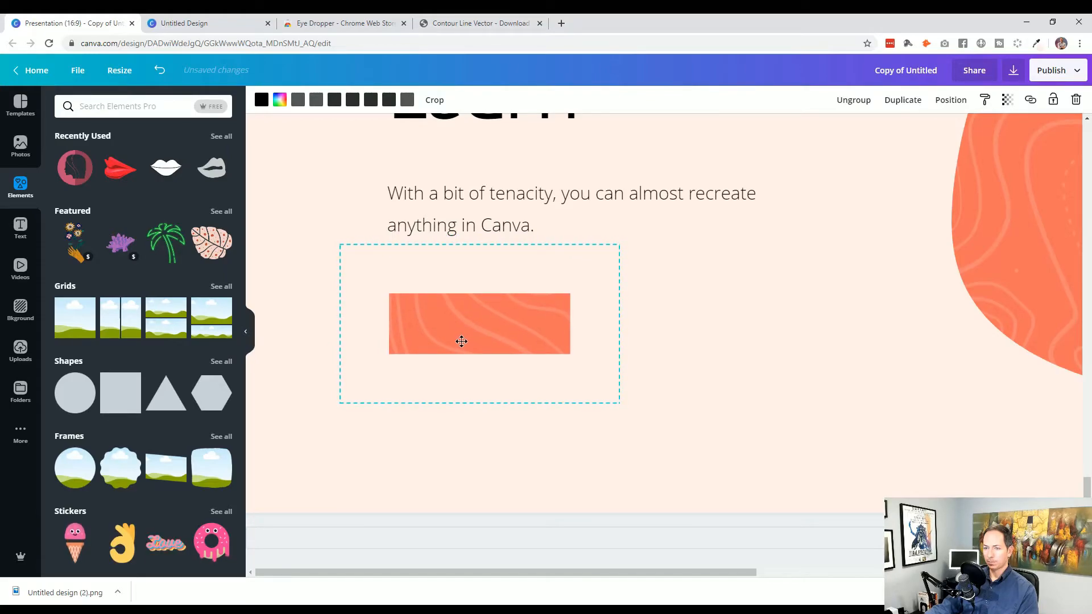
left_click_drag(461, 341, 461, 341)
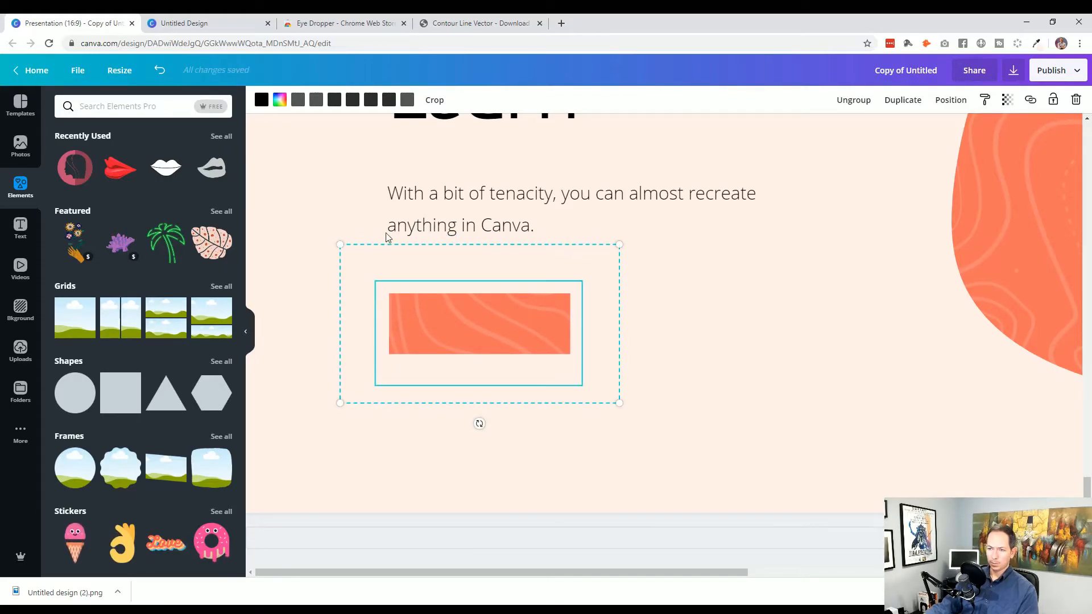
left_click(320, 350)
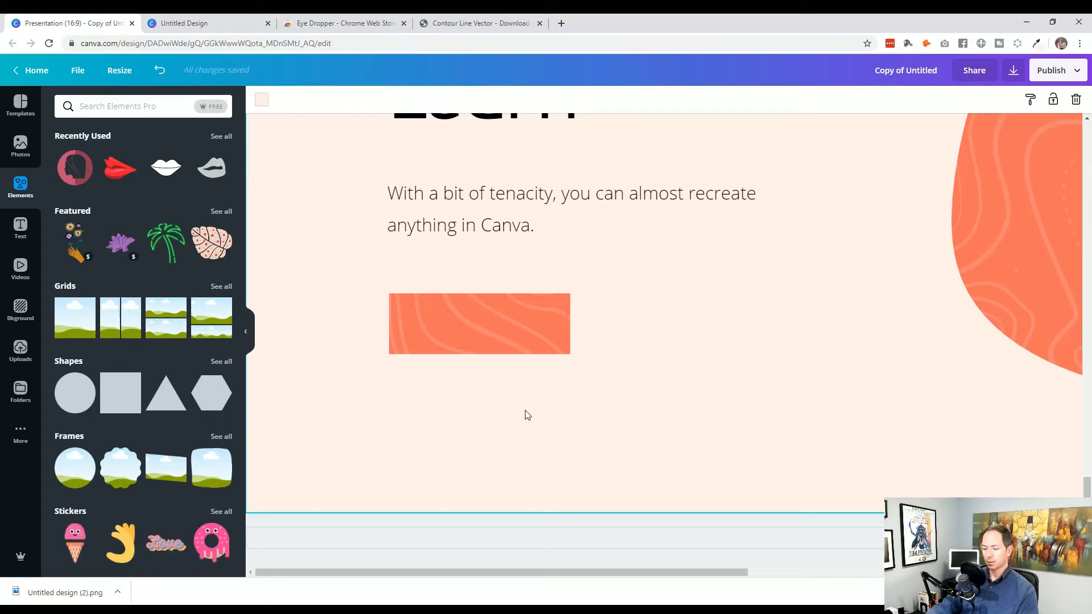
Shrink the grouped contour rectangle slightly and nudge it right to align with the text, comparing it with the reference's Get Started button
scroll(525, 415, "down", 5)
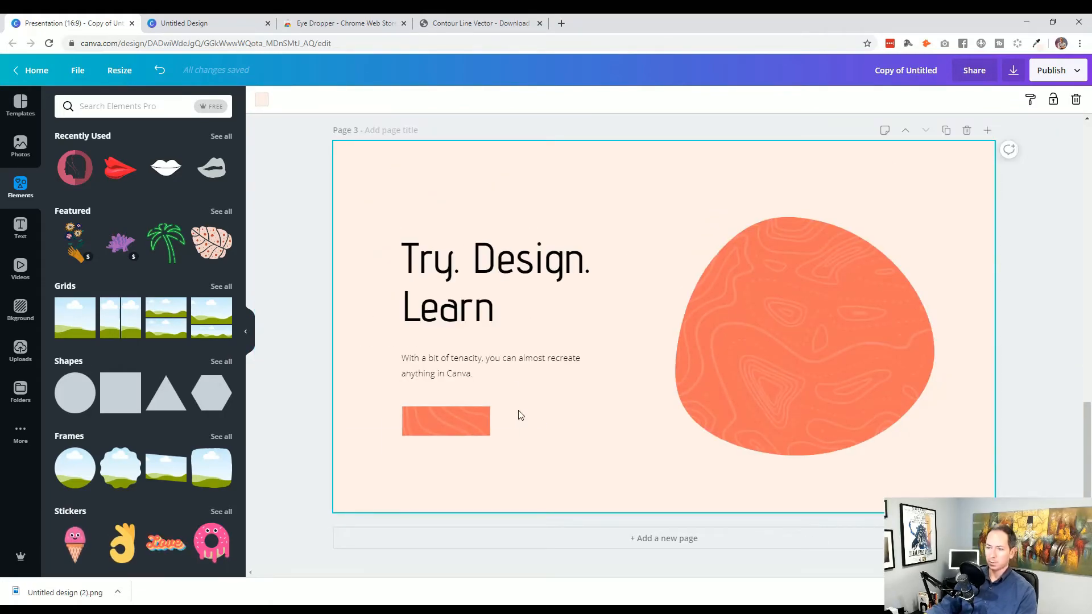
scroll(412, 421, "up", 4)
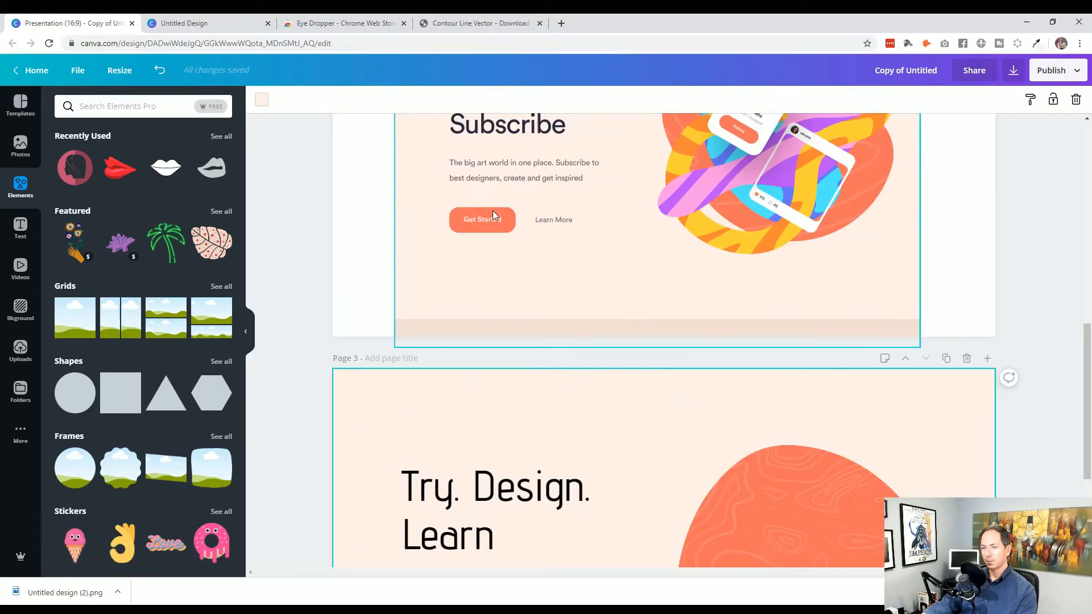
scroll(498, 404, "down", 4)
left_click(458, 422)
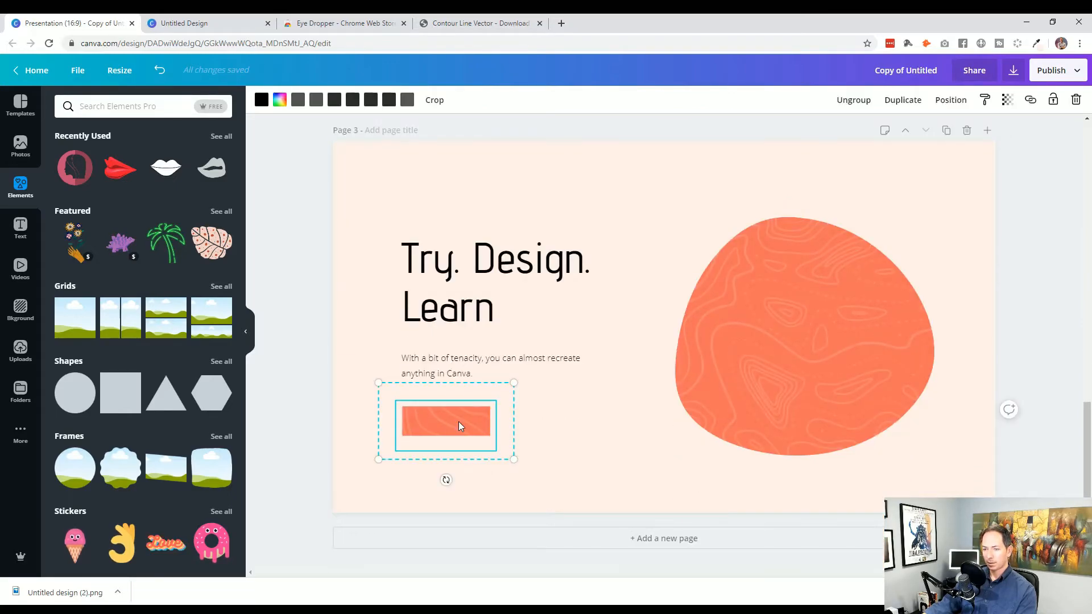
left_click_drag(514, 458, 504, 453)
key("Right")
key("Right")
key("Right")
key("Right")
key("Right")
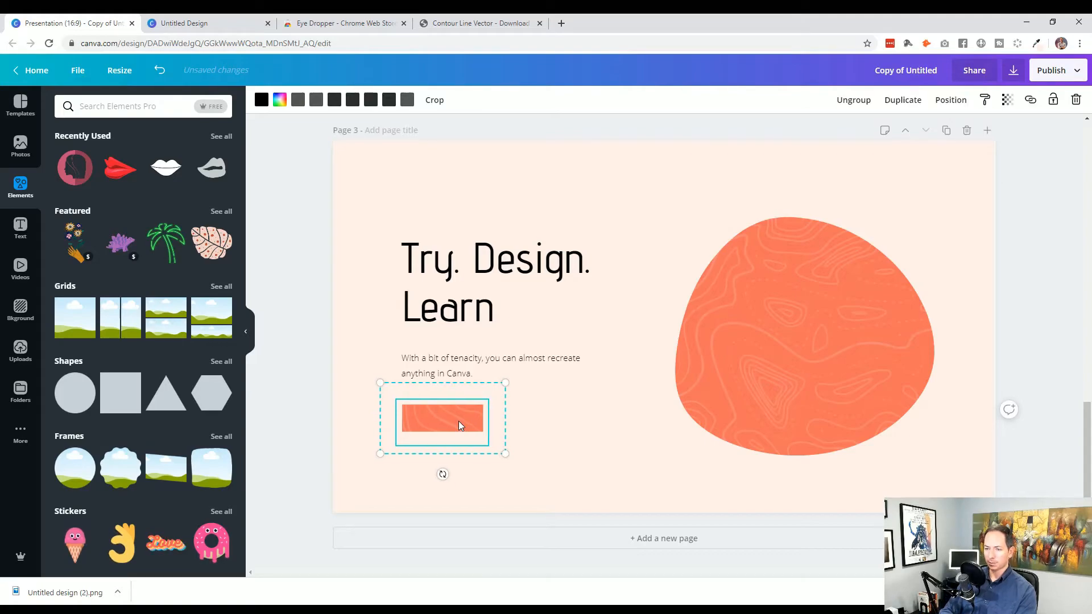
left_click(304, 453)
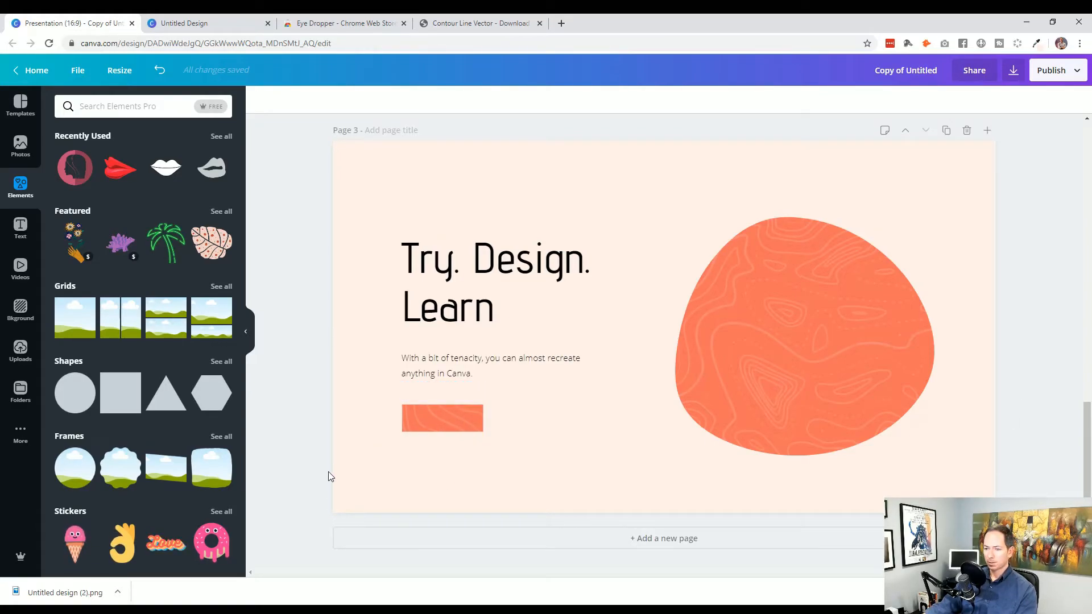
scroll(398, 406, "up", 4)
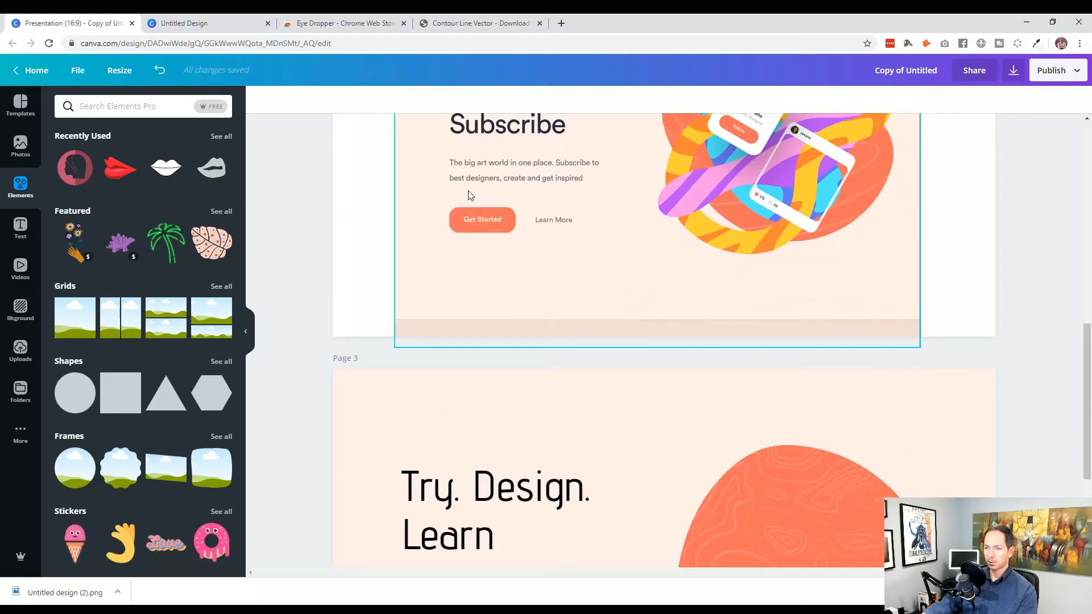
Search the elements for "curve" and add the solid thick quarter-arc shape to page 3
scroll(424, 442, "down", 4)
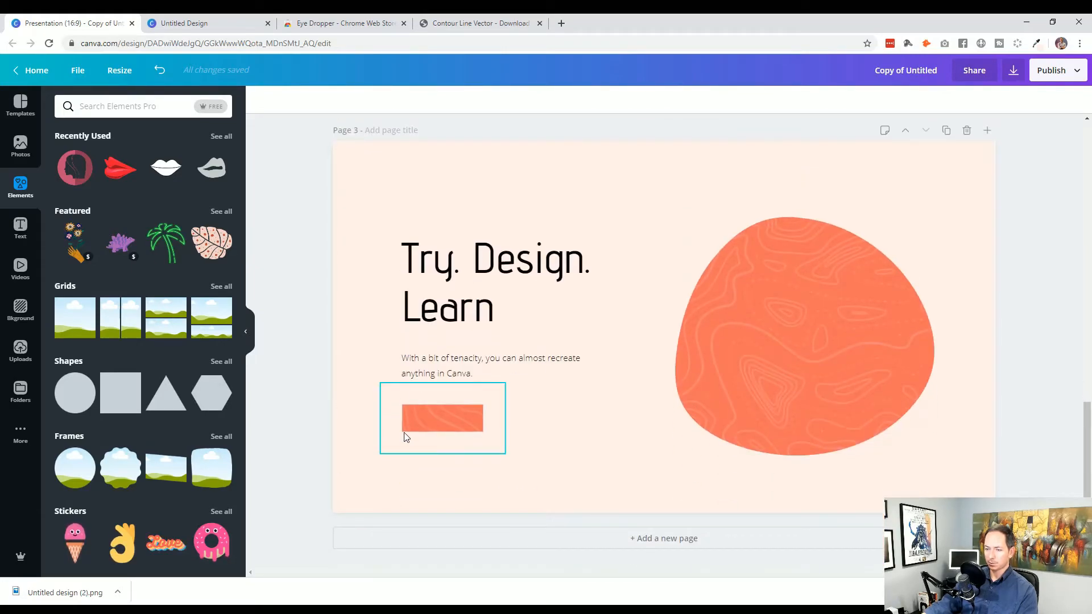
scroll(404, 432, "up", 1, "ctrl")
scroll(406, 437, "up", 1, "ctrl")
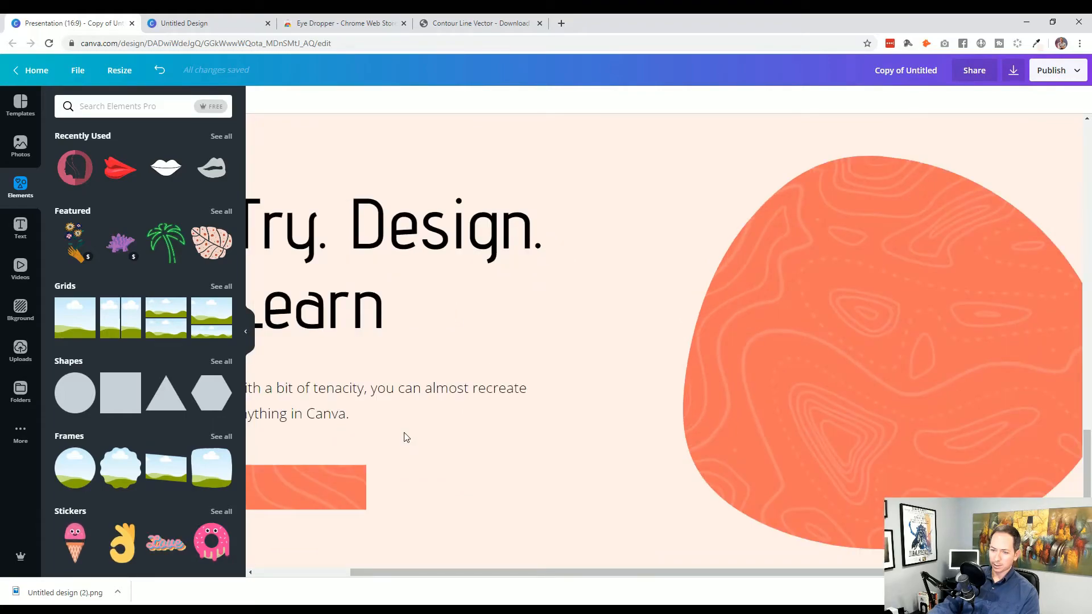
scroll(407, 421, "down", 3)
left_click_drag(419, 573, 340, 576)
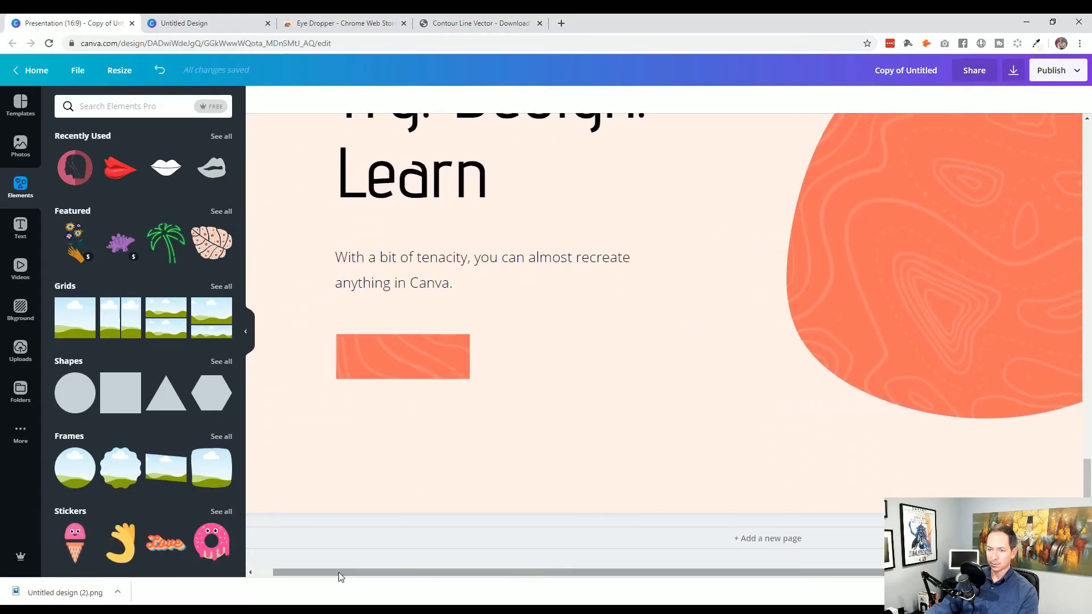
left_click(110, 107)
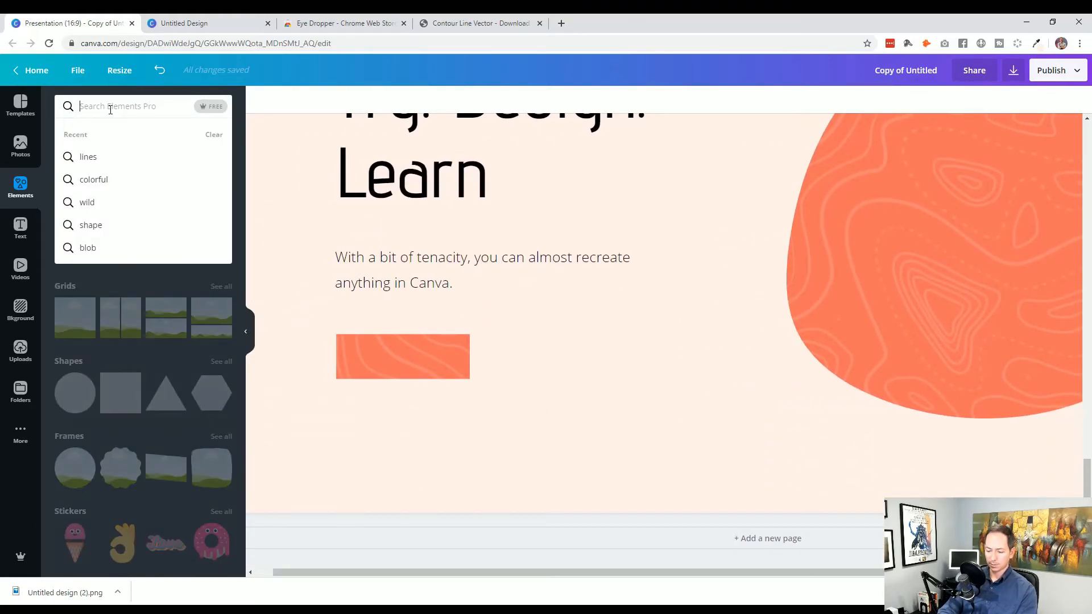
type("curve")
key("Return")
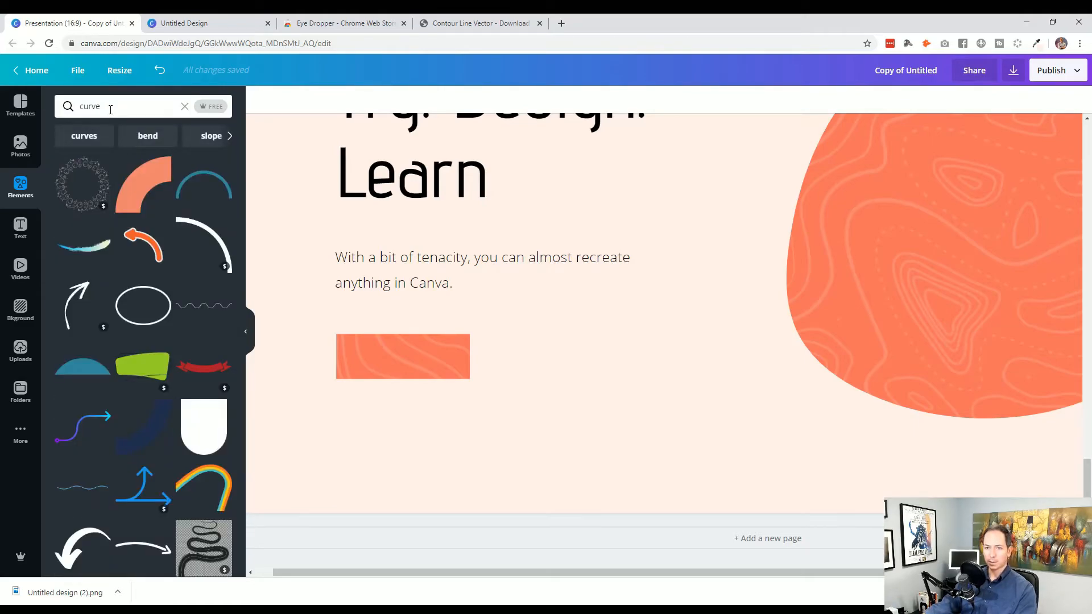
left_click(142, 190)
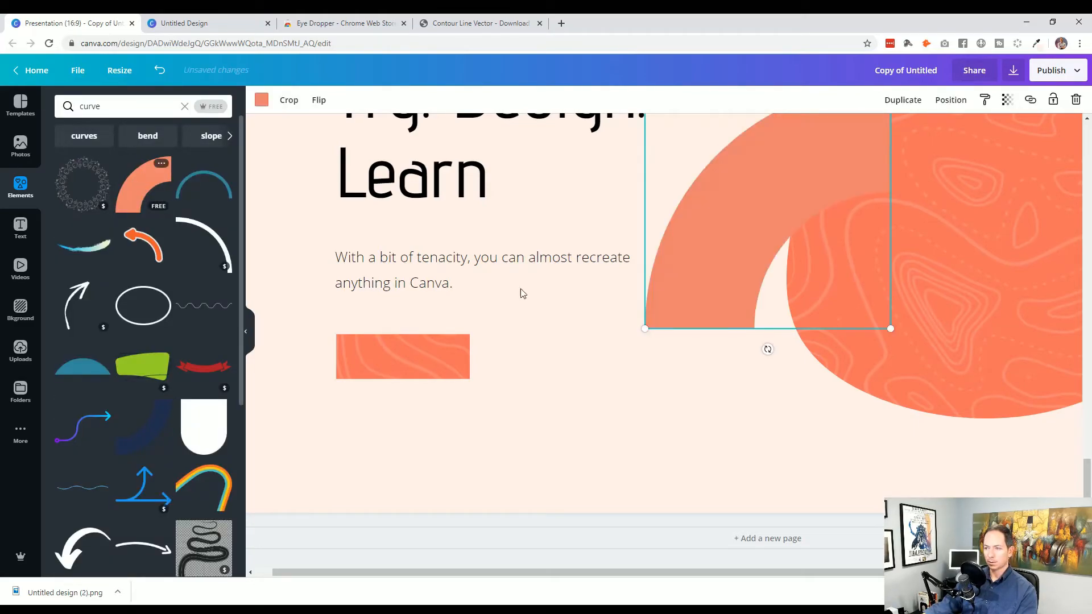
Recolour the quarter arc to the peach background colour, shrink it and place it over the contour rectangle's upper-left corner
left_click_drag(666, 290, 524, 373)
left_click(261, 100)
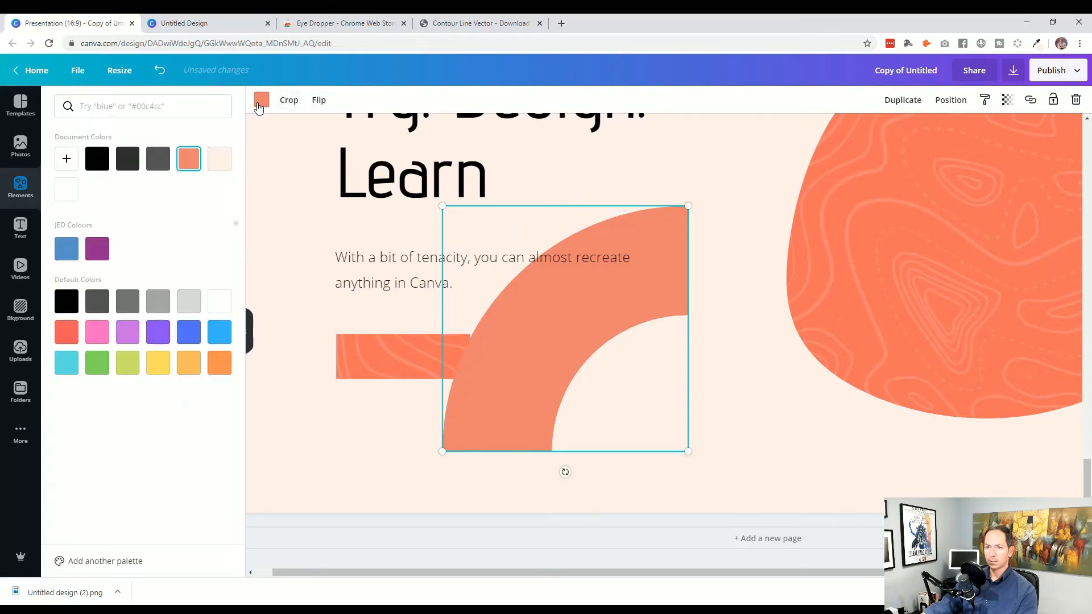
left_click(219, 158)
left_click_drag(444, 338, 263, 413)
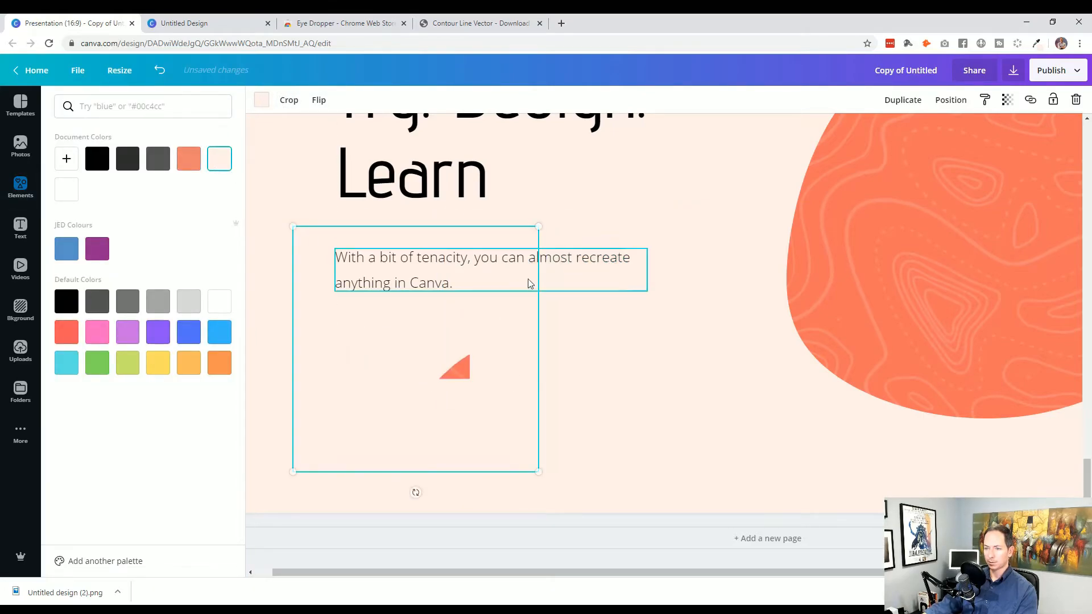
left_click_drag(534, 227, 359, 350)
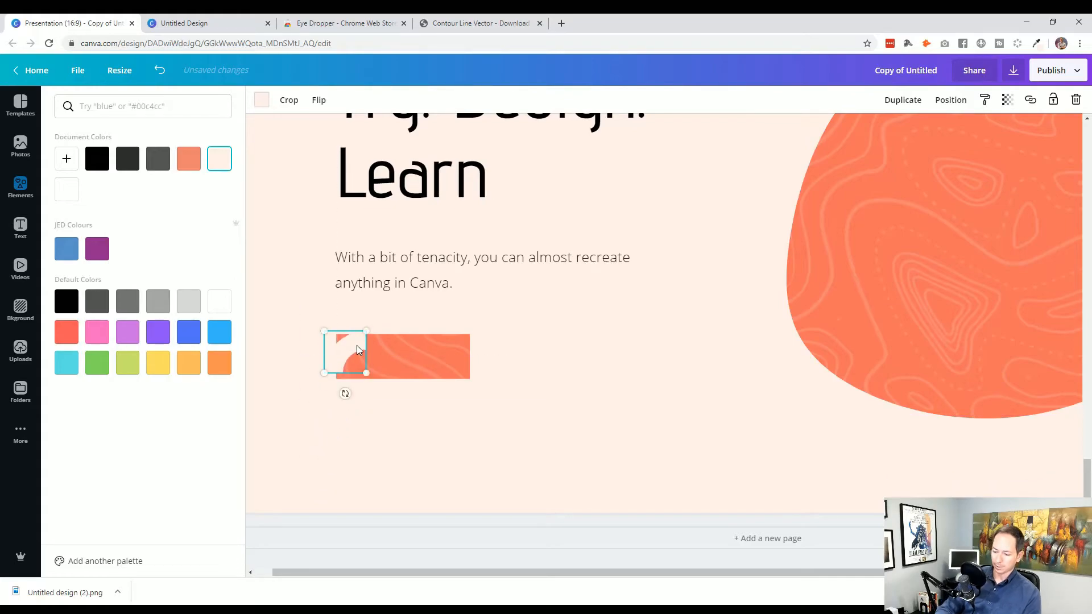
Reposition the peach arc and reduce it slightly so its inner curve trims the rectangle's upper-left corner
scroll(356, 349, "up", 5)
left_click_drag(487, 572, 310, 570)
left_click(363, 452)
scroll(433, 330, "down", 3)
left_click_drag(458, 220, 426, 177)
left_click_drag(355, 235, 361, 232)
scroll(439, 228, "up", 1)
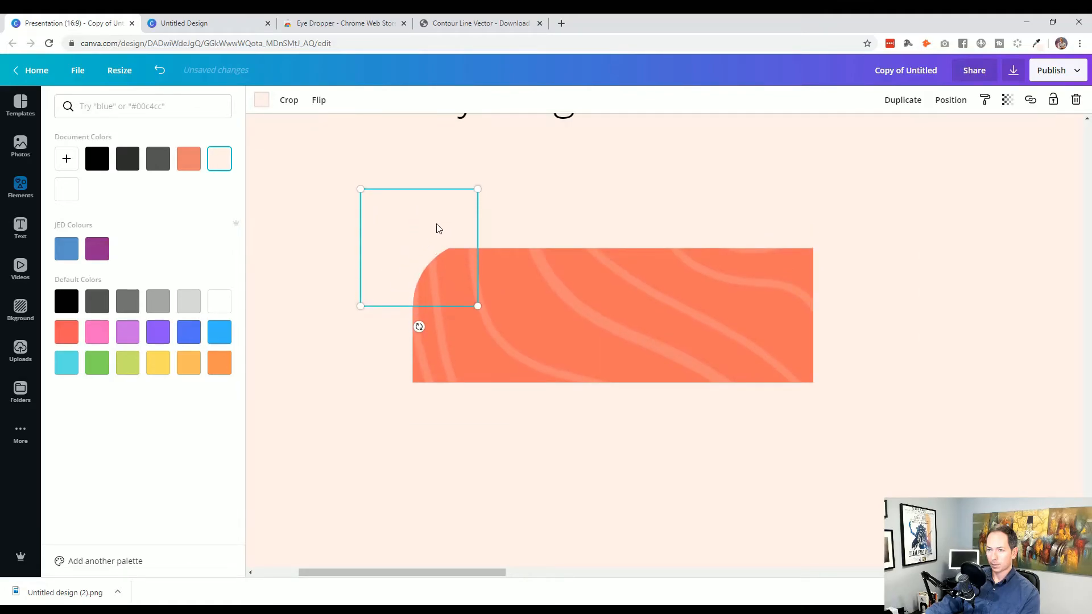
mouse_move(480, 186)
left_mouse_down()
mouse_move(458, 202)
mouse_move(467, 197)
left_mouse_up()
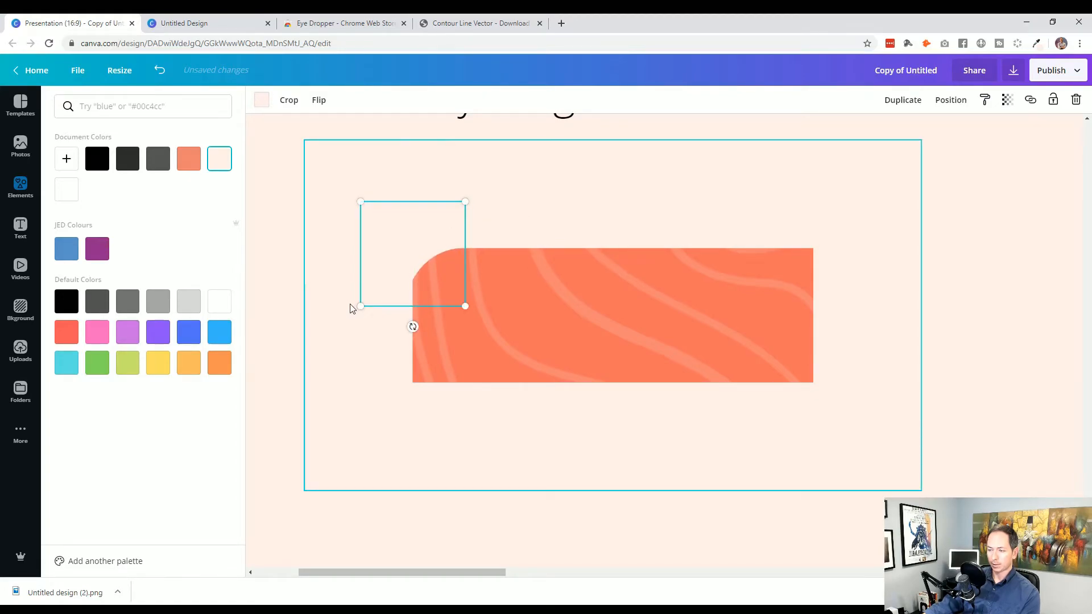
Fine-tune the arc's size and position so the upper-left corner rounds smoothly into both adjoining edges
key("ctrl+equal")
key("ctrl+equal")
left_click_drag(384, 572, 318, 572)
left_click_drag(603, 312, 630, 284)
left_click_drag(705, 227, 690, 230)
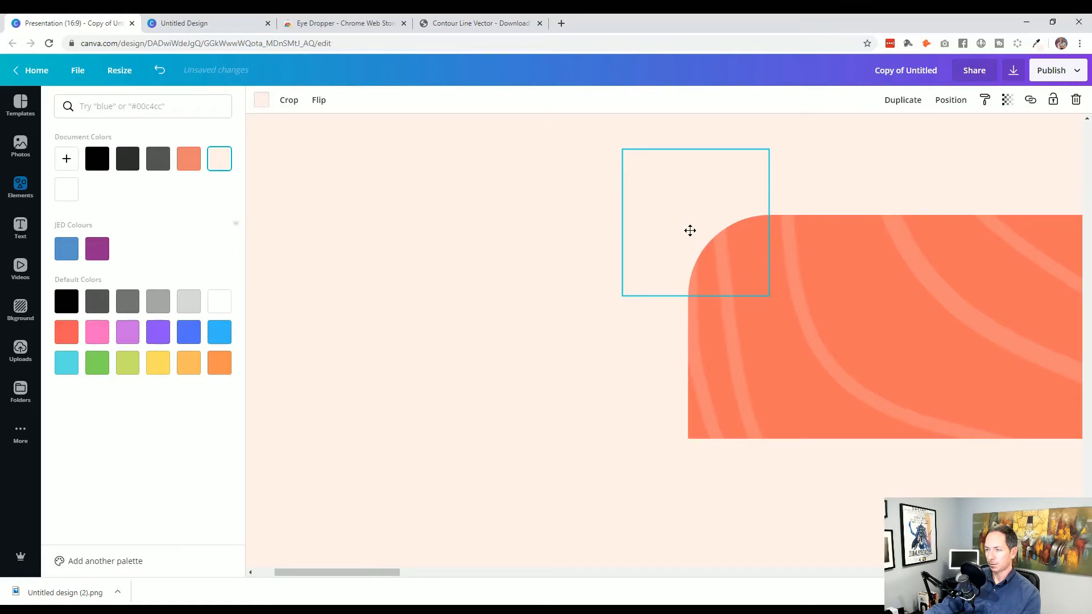
key("Escape")
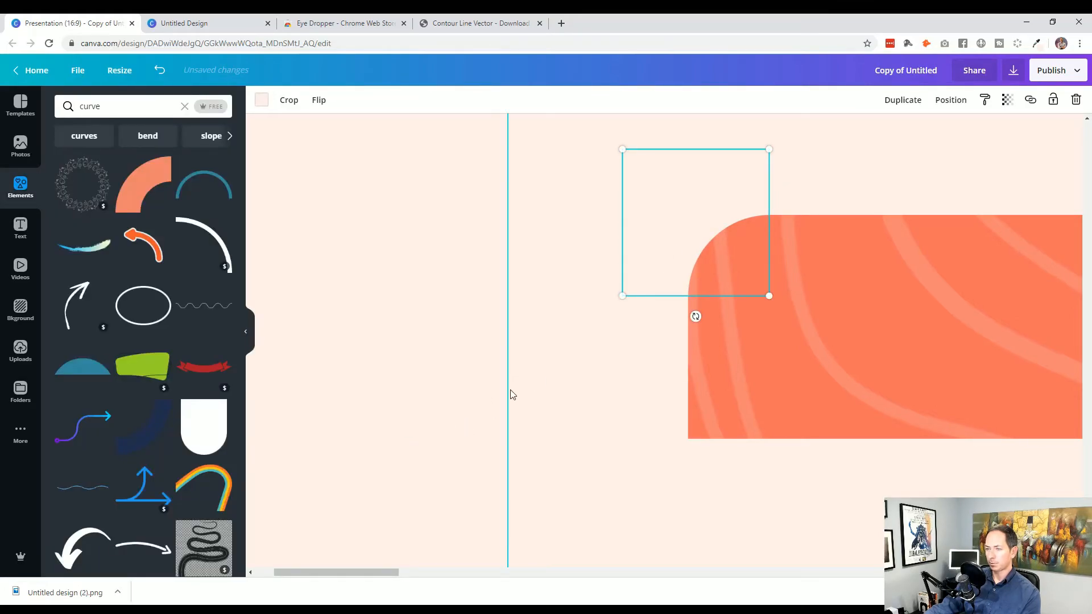
Duplicate the peach arc, rotate the copy 90° and fit it over the rectangle's upper-right corner
left_click(510, 392)
left_click(748, 202)
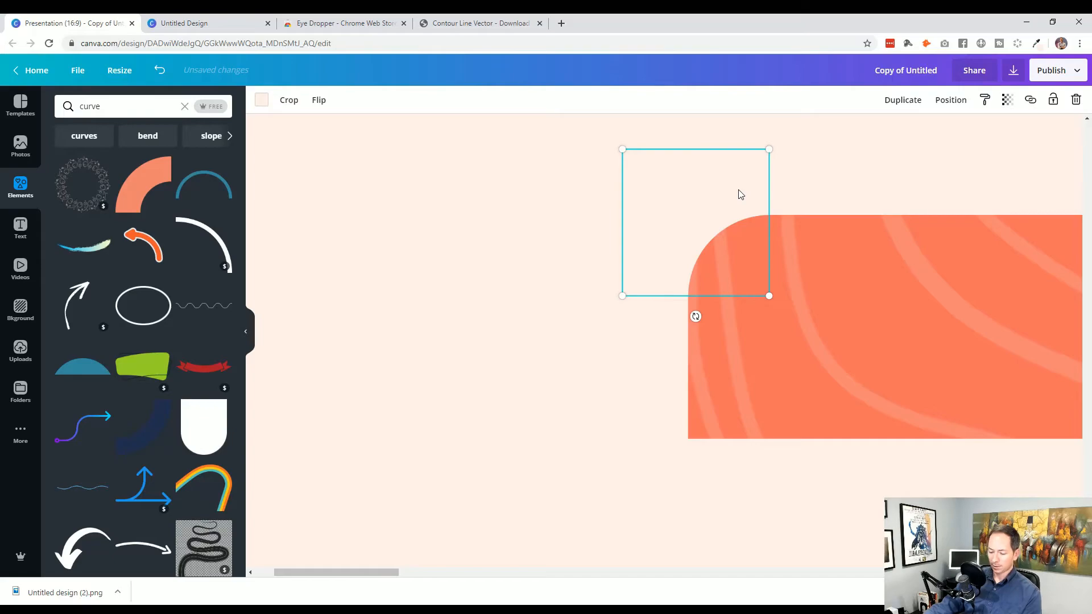
left_click_drag(741, 195, 905, 245)
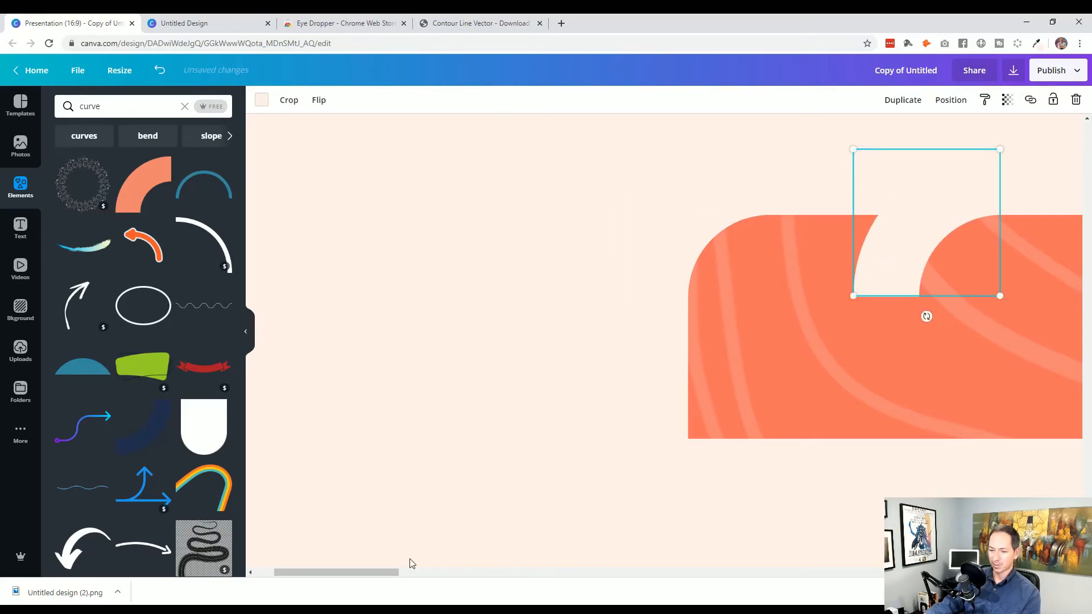
left_click_drag(381, 570, 452, 565)
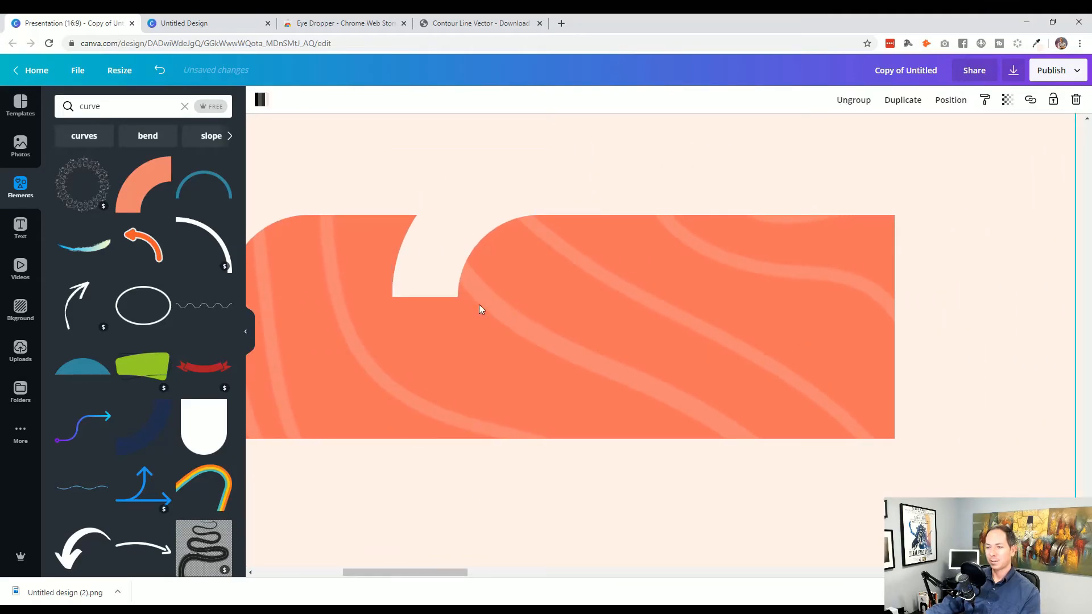
left_click_drag(465, 316, 412, 222)
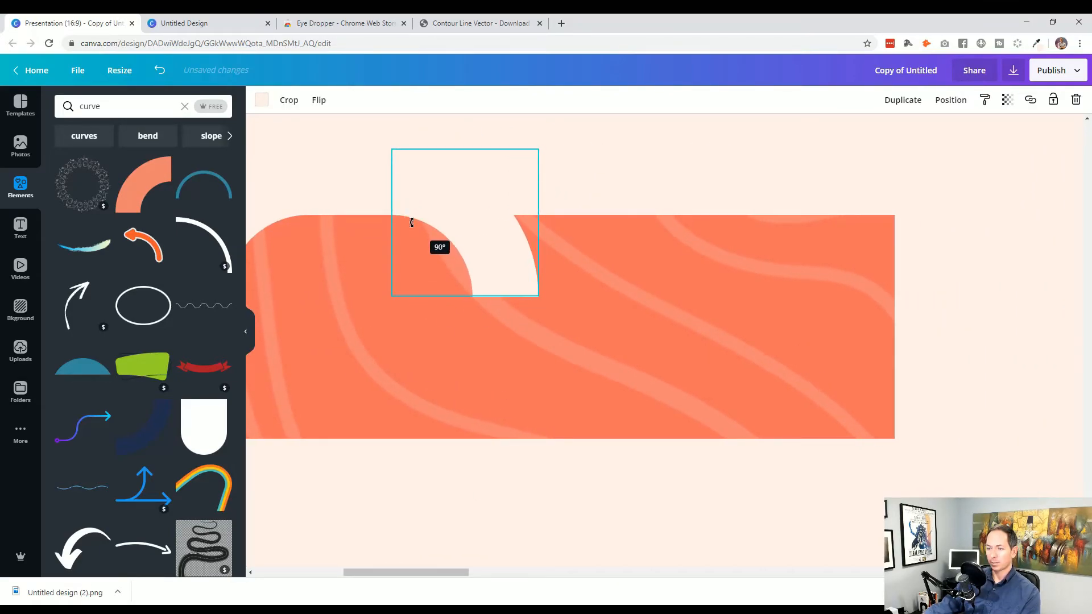
left_click_drag(475, 242, 897, 235)
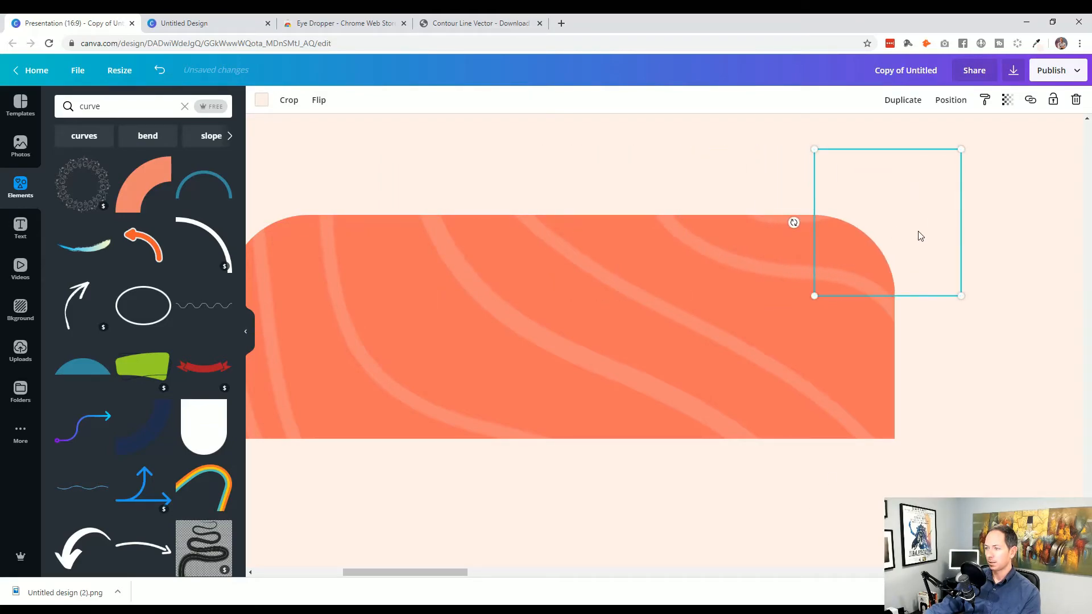
Duplicate both upper corner arcs as a group, rotate the copy half a turn and fit it over the rectangle's lower corners
key("ctrl+minus")
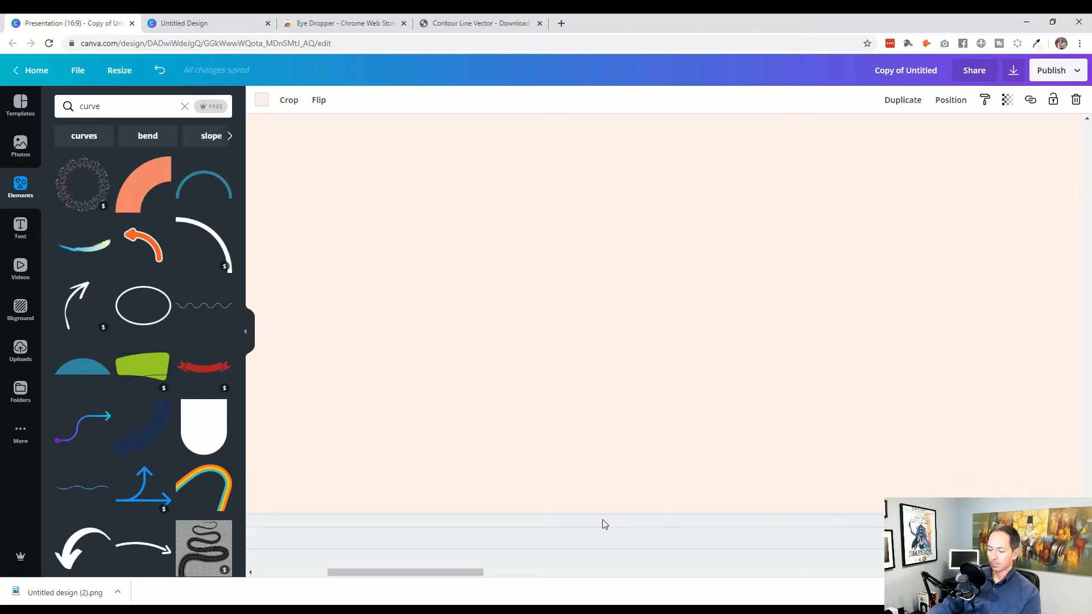
key("ctrl+minus")
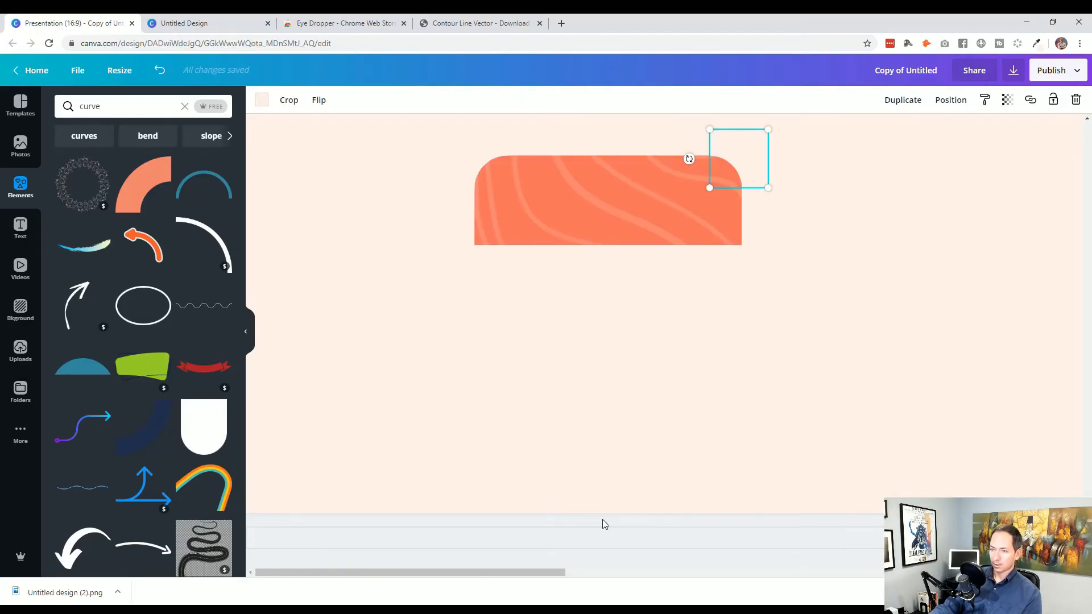
left_click(477, 156, "shift")
key("ctrl+d")
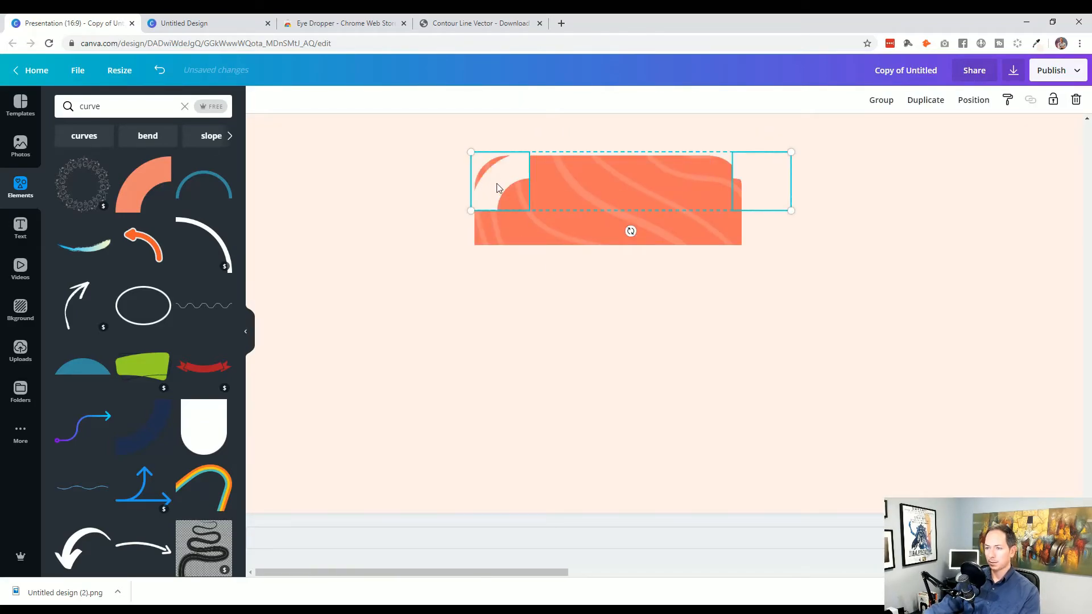
key("ctrl+g")
left_click_drag(499, 183, 471, 204)
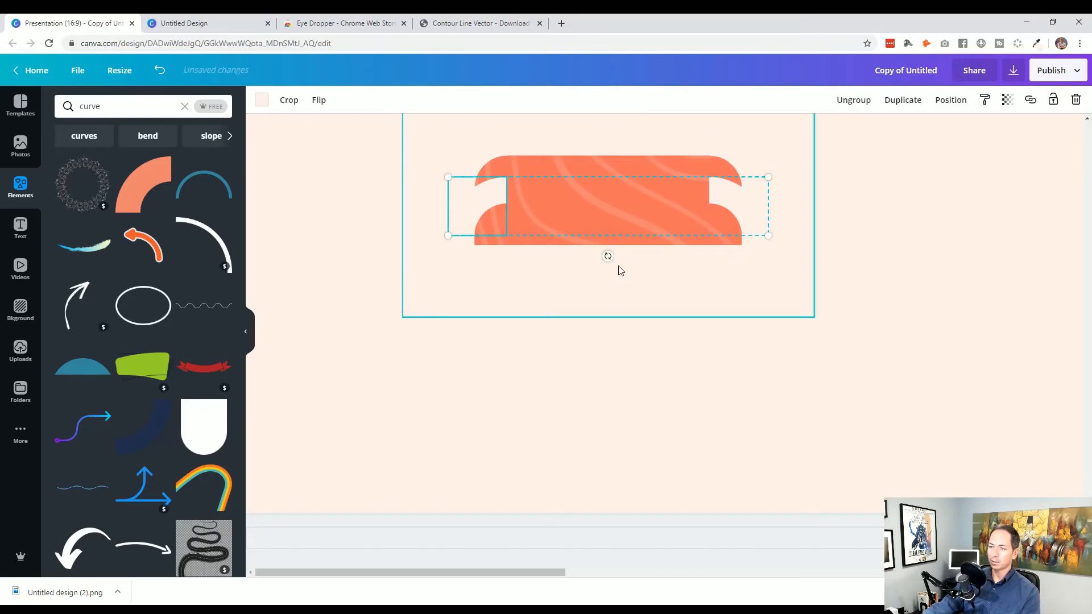
left_click_drag(607, 256, 607, 121)
left_click_drag(481, 219, 481, 253)
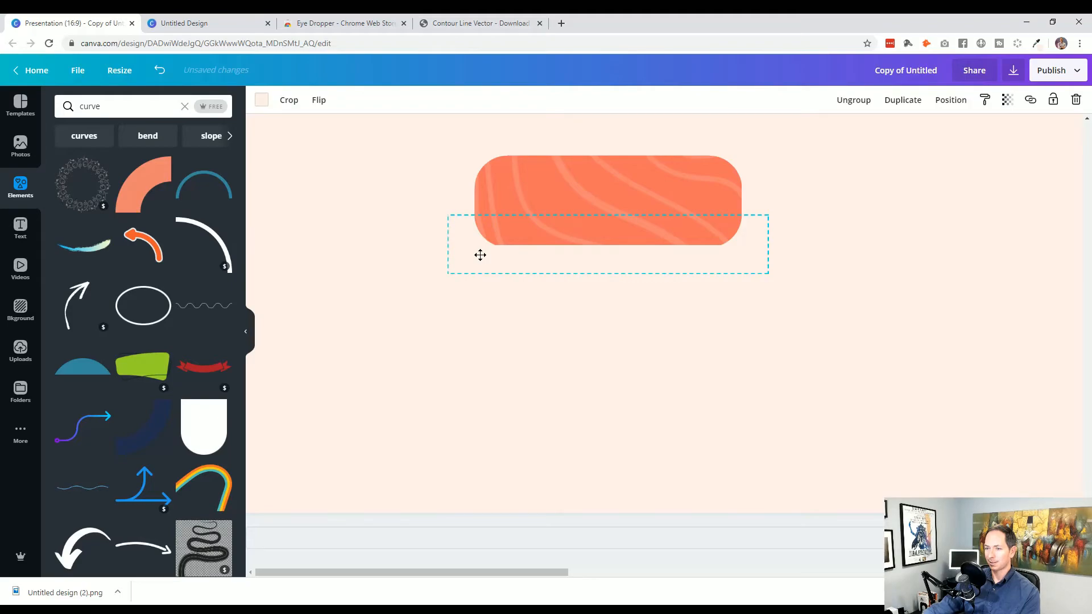
Review the rounded contour button on the whole page and compare it with the reference's Get Started button
left_click(472, 373)
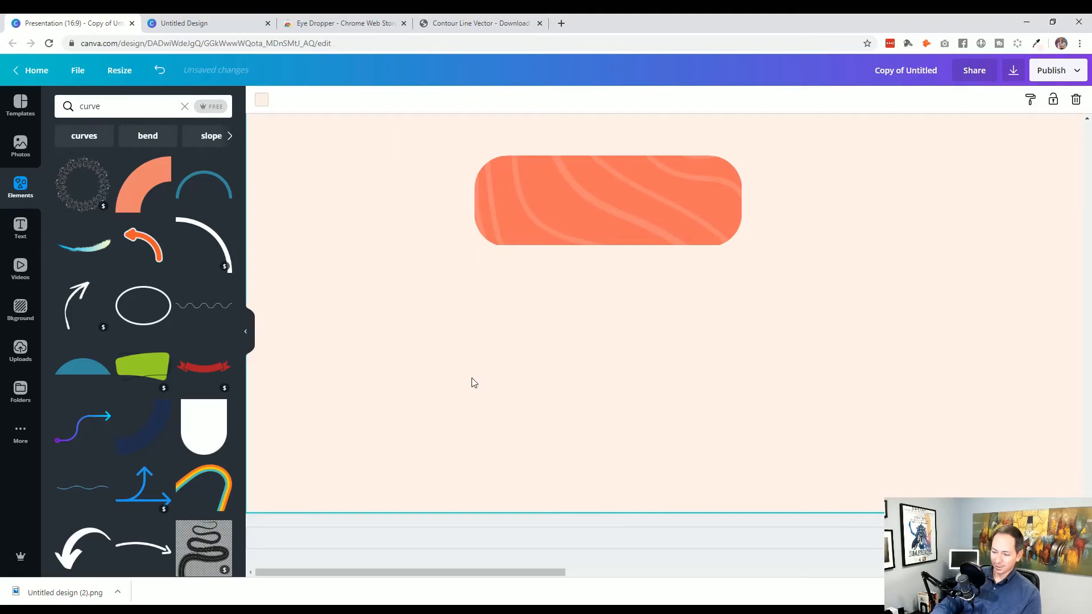
key("ctrl+minus")
key("ctrl+minus")
key("ctrl+minus")
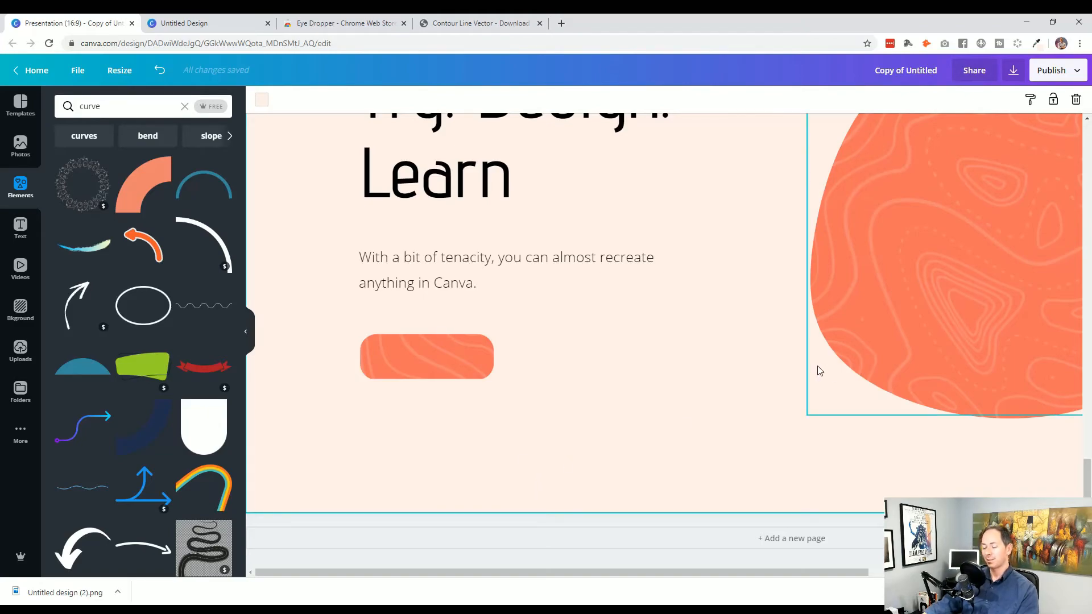
key("ctrl+minus")
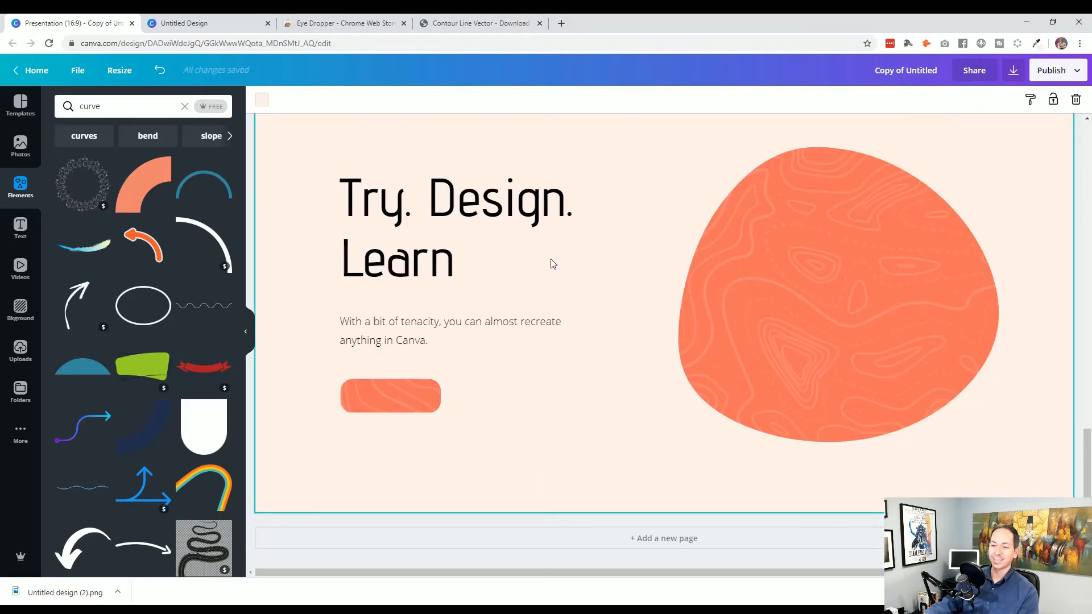
scroll(531, 336, "up", 10)
scroll(531, 336, "down", 4)
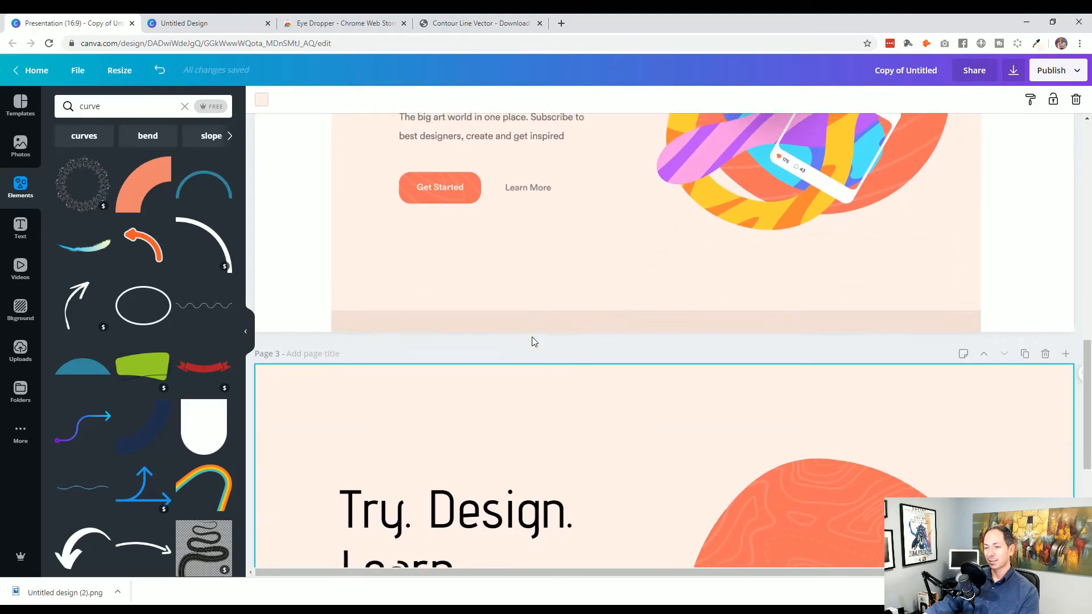
scroll(531, 337, "up", 1)
scroll(501, 340, "down", 4)
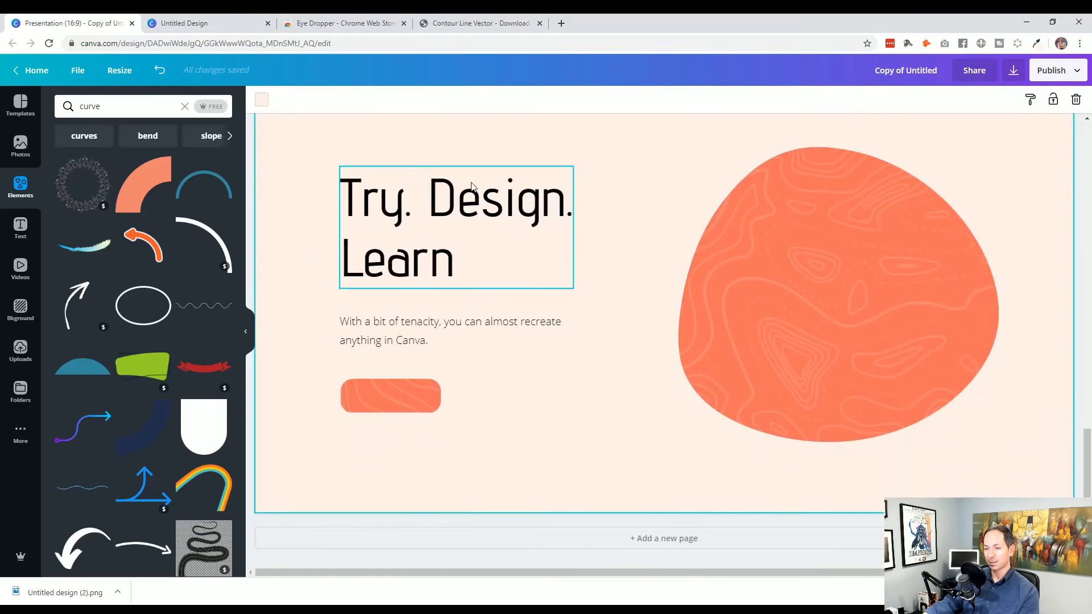
Duplicate the "Try. Design. Learn" headline and place the copy beside the contour button
left_click(472, 186)
key("ctrl+d")
left_click_drag(468, 260, 587, 455)
Replace the copied headline's text with "Get Started", checking the wording against the reference button
double_click(531, 461)
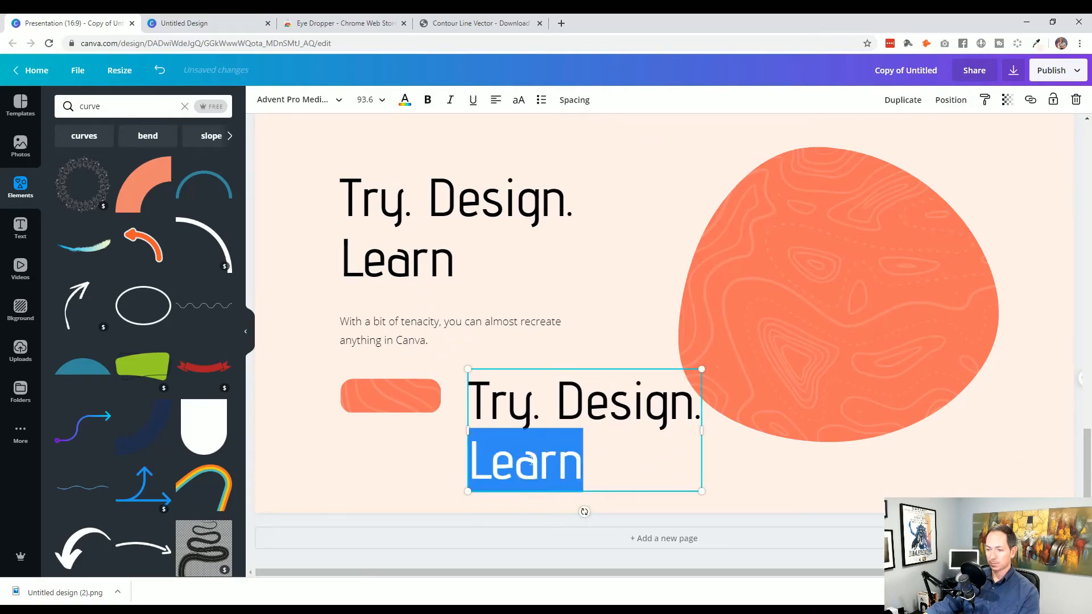
key("ctrl+a")
type("Get Start")
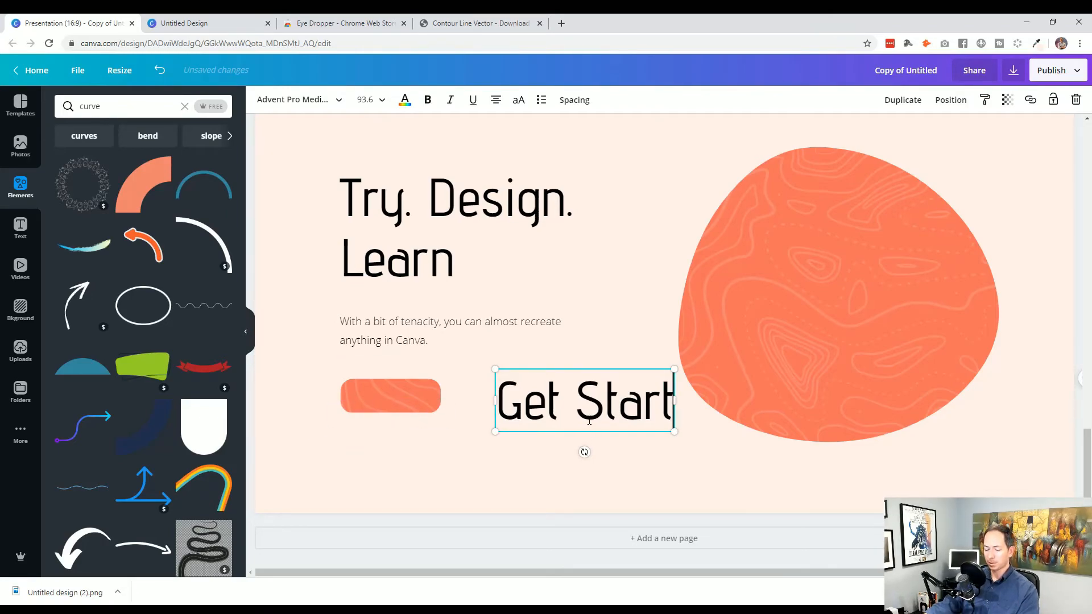
type("er")
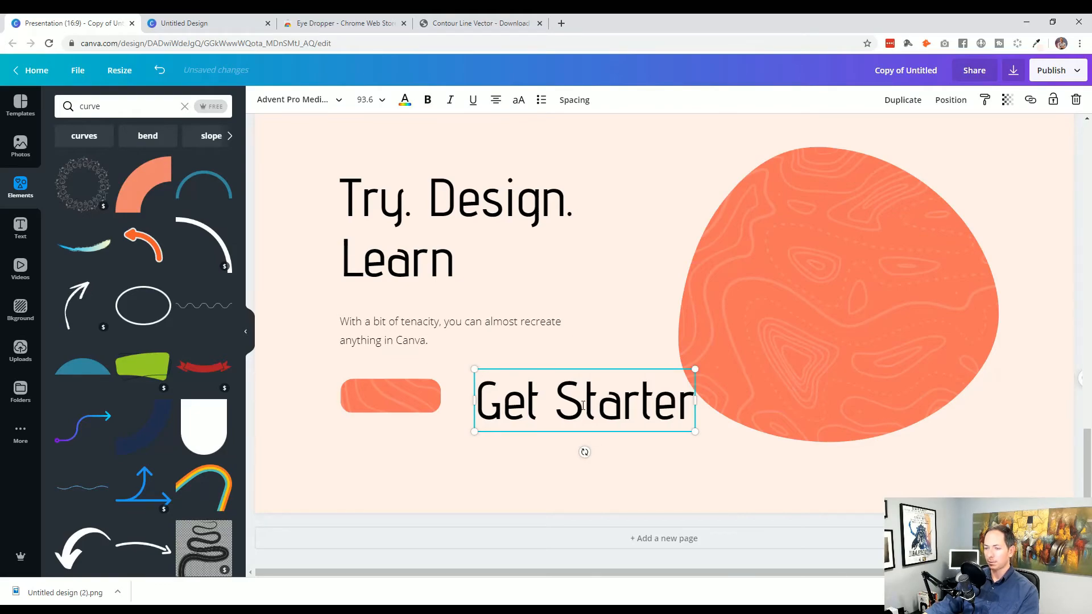
scroll(579, 404, "up", 5)
scroll(579, 404, "down", 5)
key("BackSpace")
type("d")
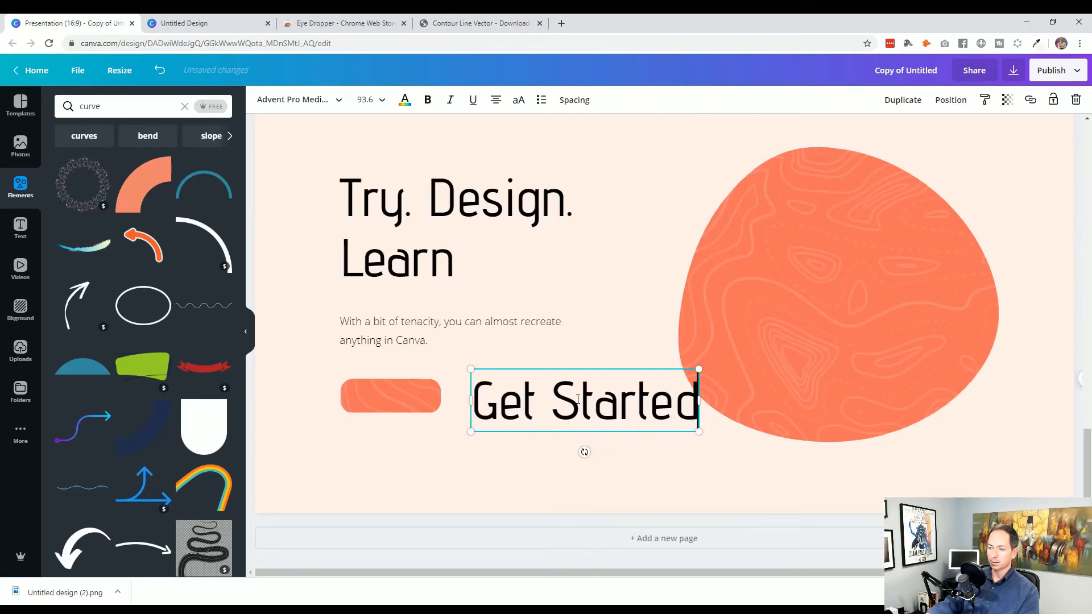
Colour the "Get Started" text white and set its font size to 45
key("ctrl+a")
left_click(405, 101)
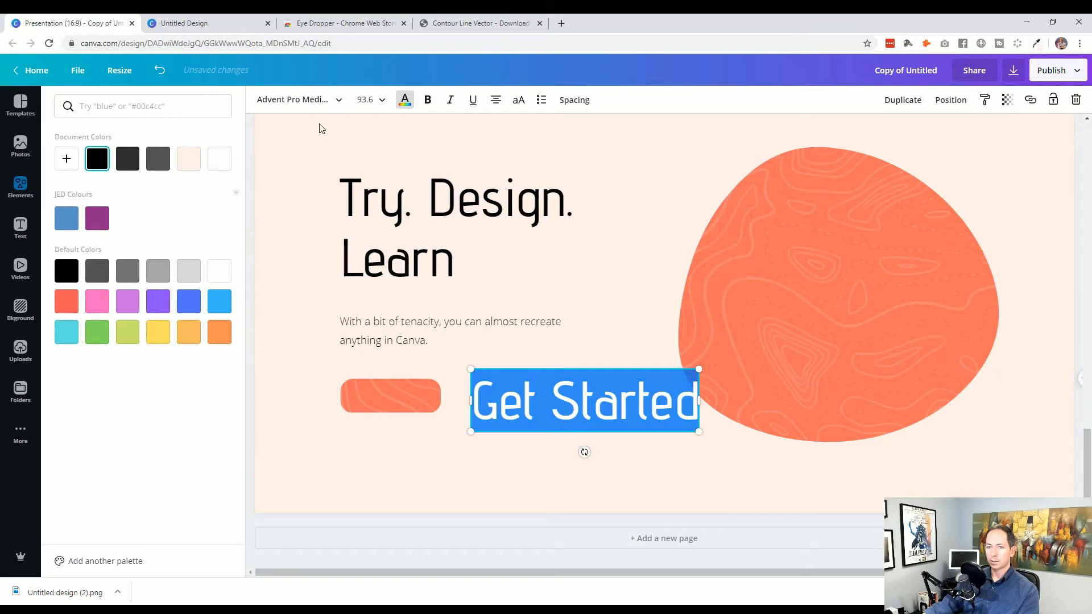
left_click(371, 101)
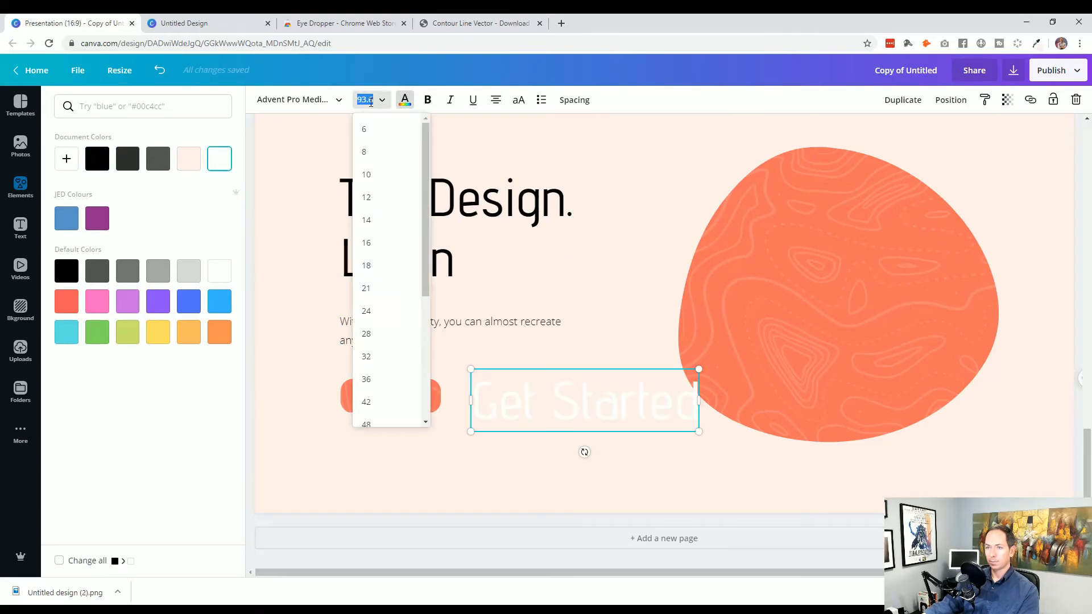
type("45")
key("Return")
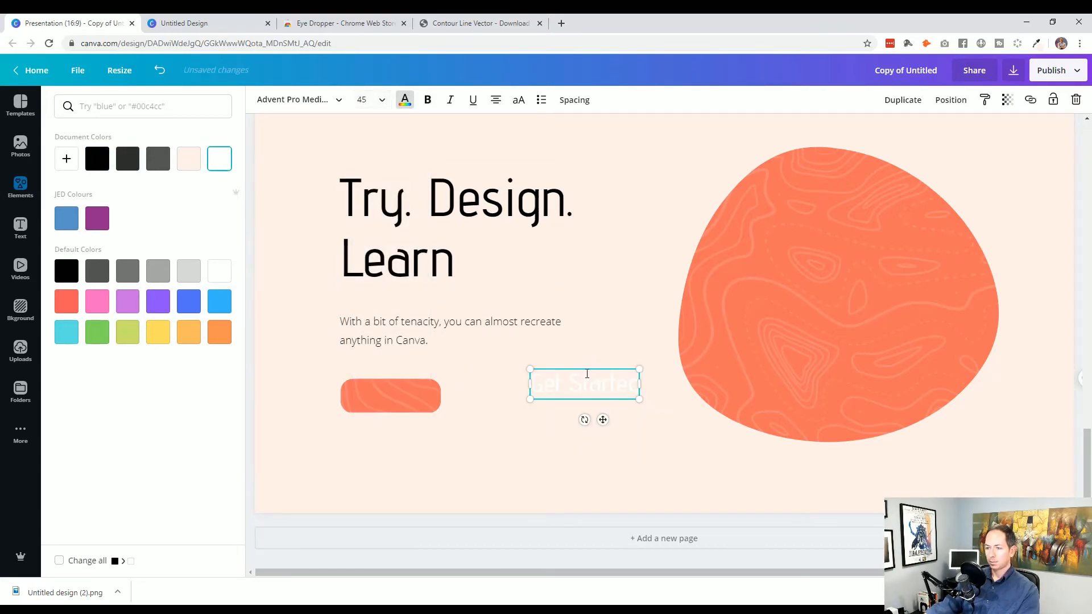
Move the white "Get Started" text onto the contour button, scale it down to font size 23.9 and centre it there
left_click_drag(529, 370, 356, 376)
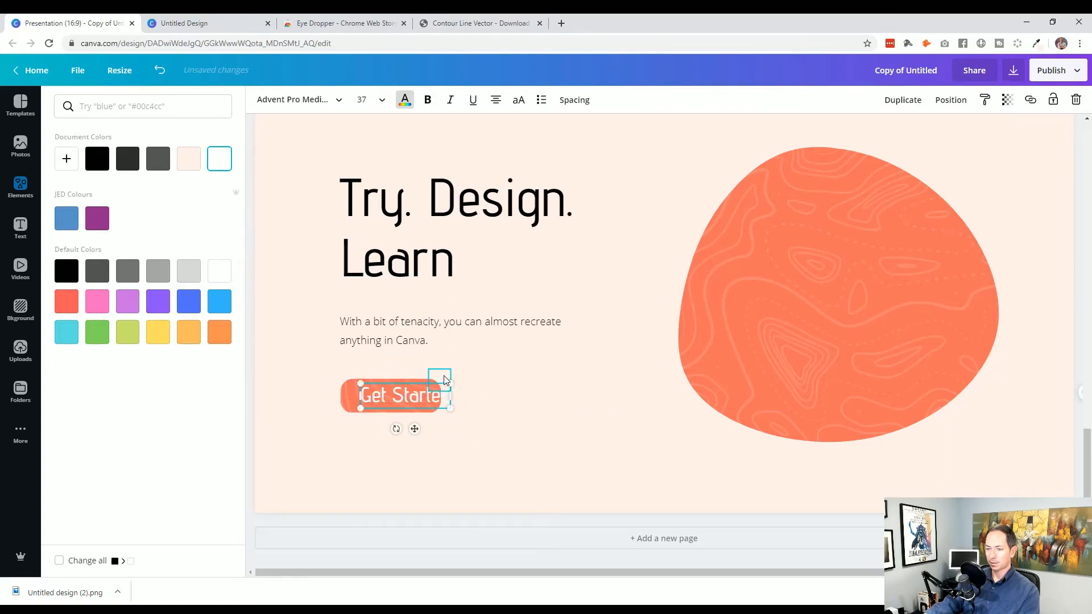
left_click_drag(451, 375, 378, 387)
left_click(292, 497)
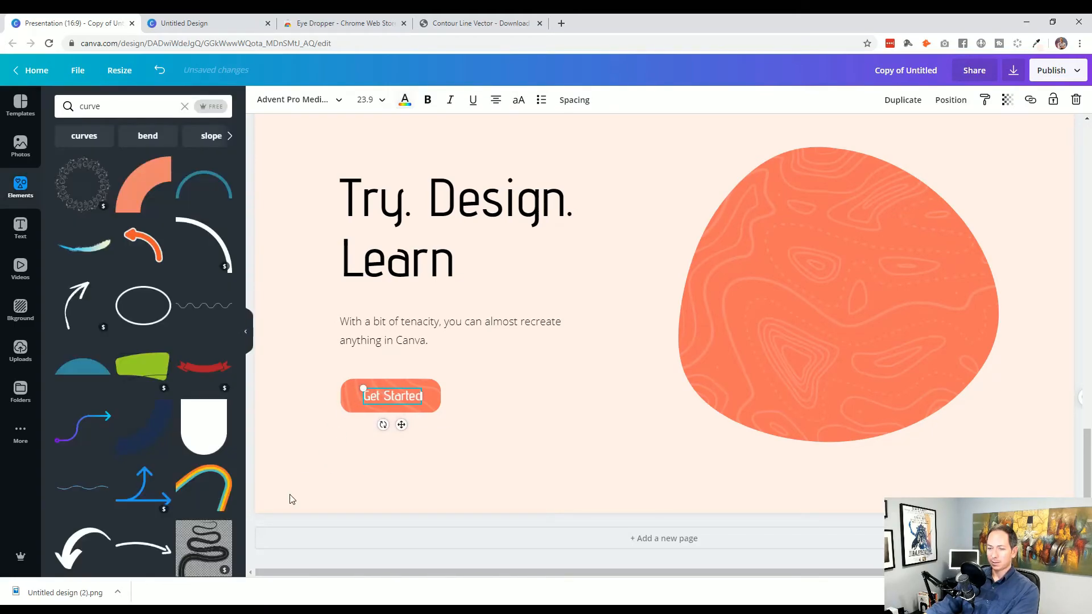
left_click(319, 489)
left_click(392, 400)
left_click(339, 492)
left_click(395, 397)
left_click(397, 398)
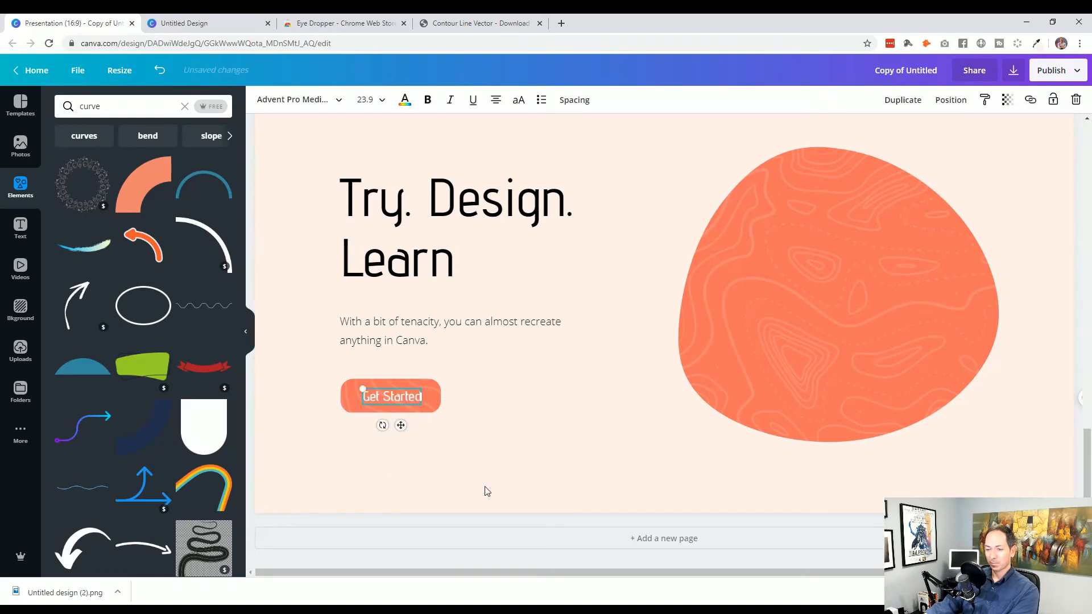
left_click(499, 497)
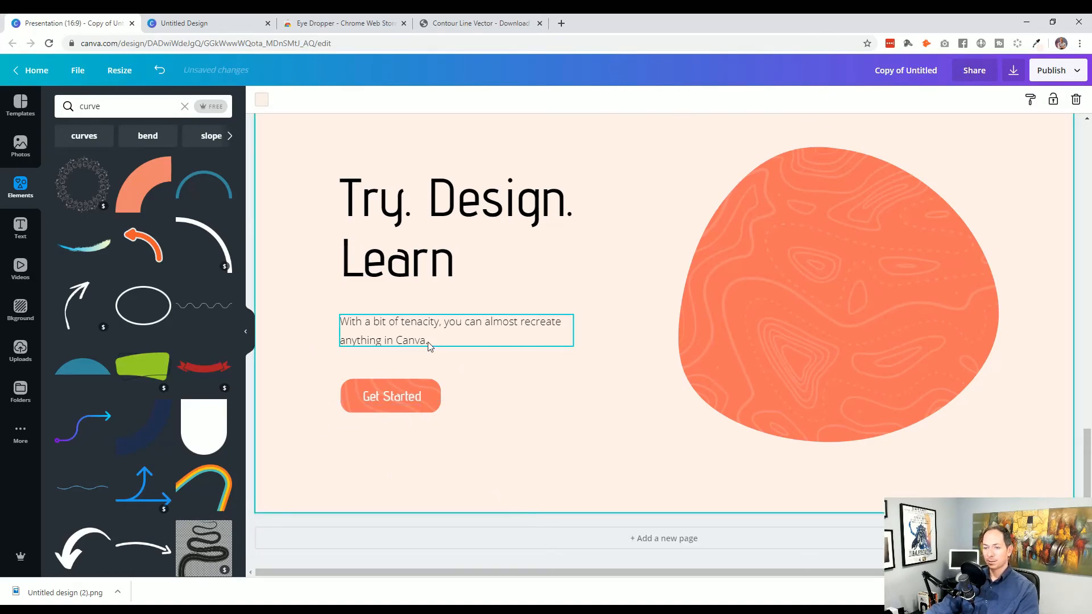
Duplicate the body text, place the copy beside the contour button and replace its wording with "Learn More"
scroll(411, 346, "up", 4)
scroll(411, 348, "up", 1)
scroll(446, 319, "down", 4)
left_click(418, 416)
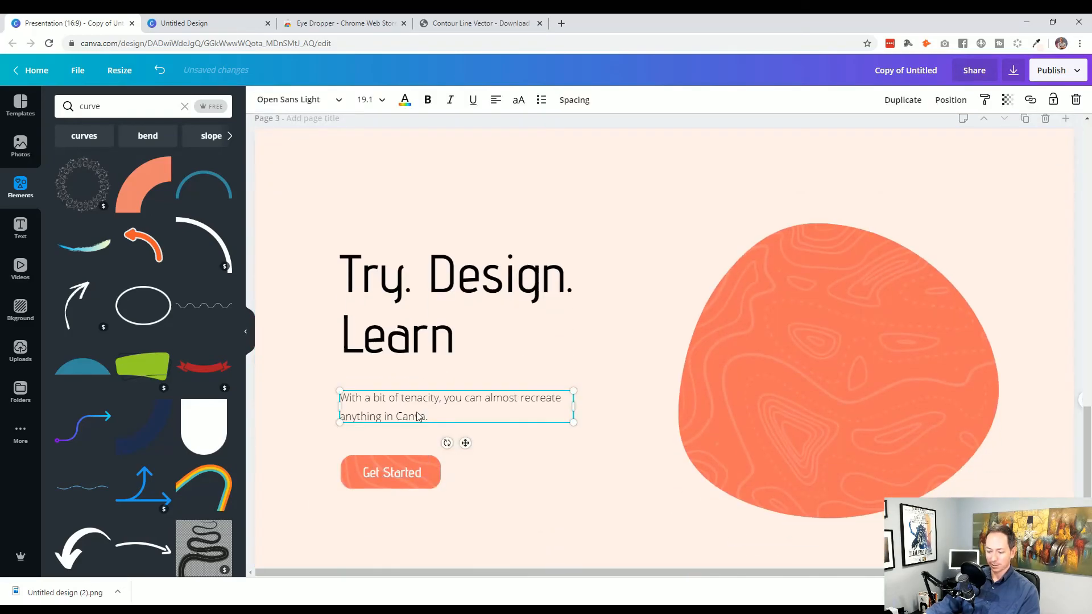
key("ctrl+d")
left_click_drag(422, 428, 546, 505)
double_click(518, 493)
key("ctrl+a")
key("BackSpace")
type("Learn More")
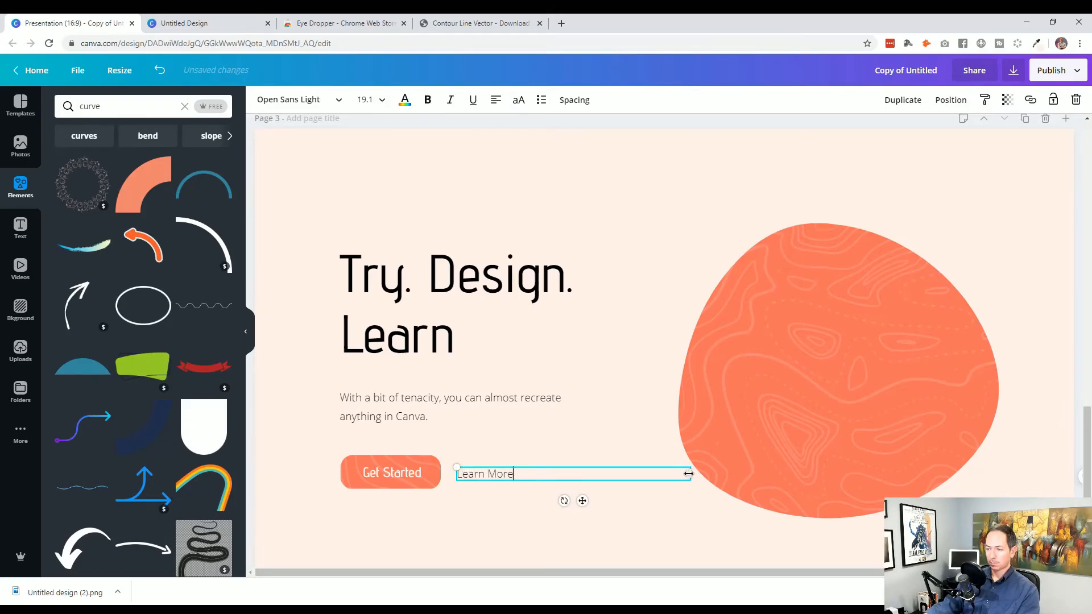
Narrow the "Learn More" text box and space it beside the Get Started button like the reference layout
left_click_drag(688, 474, 544, 474)
left_click(450, 514)
left_click(485, 479)
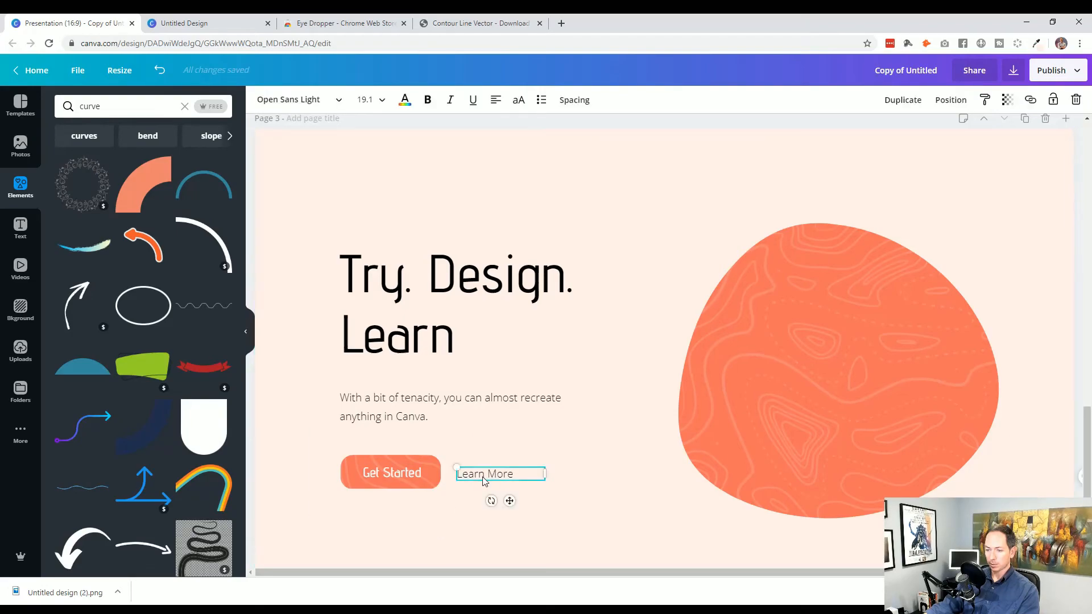
left_click_drag(465, 475, 444, 476)
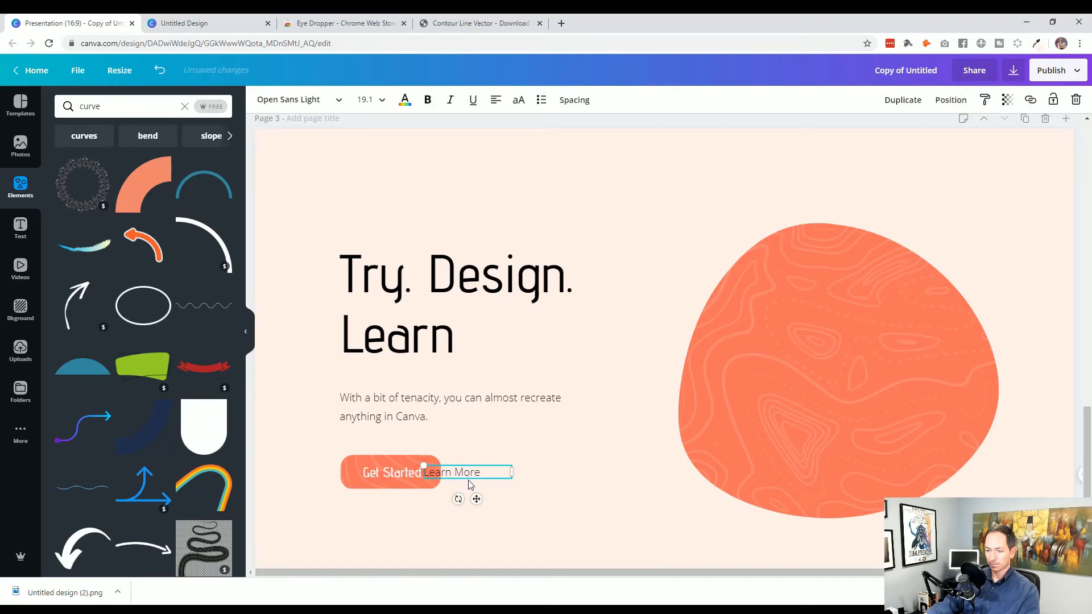
left_click(555, 542)
left_click_drag(472, 471, 513, 471)
left_click(500, 484)
left_click(502, 480)
scroll(341, 511, "up", 6)
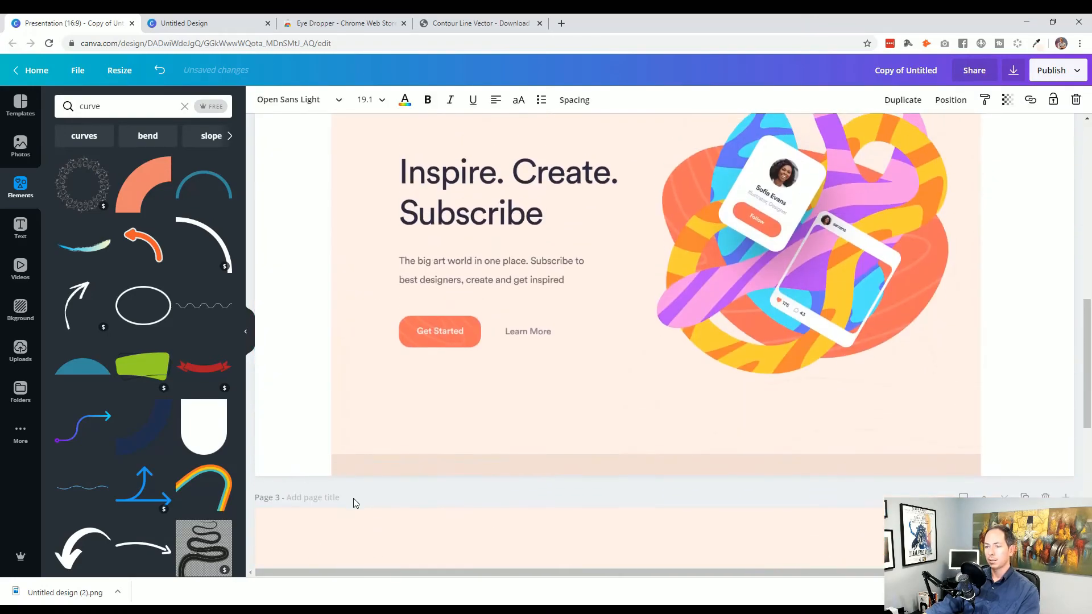
scroll(361, 496, "down", 6)
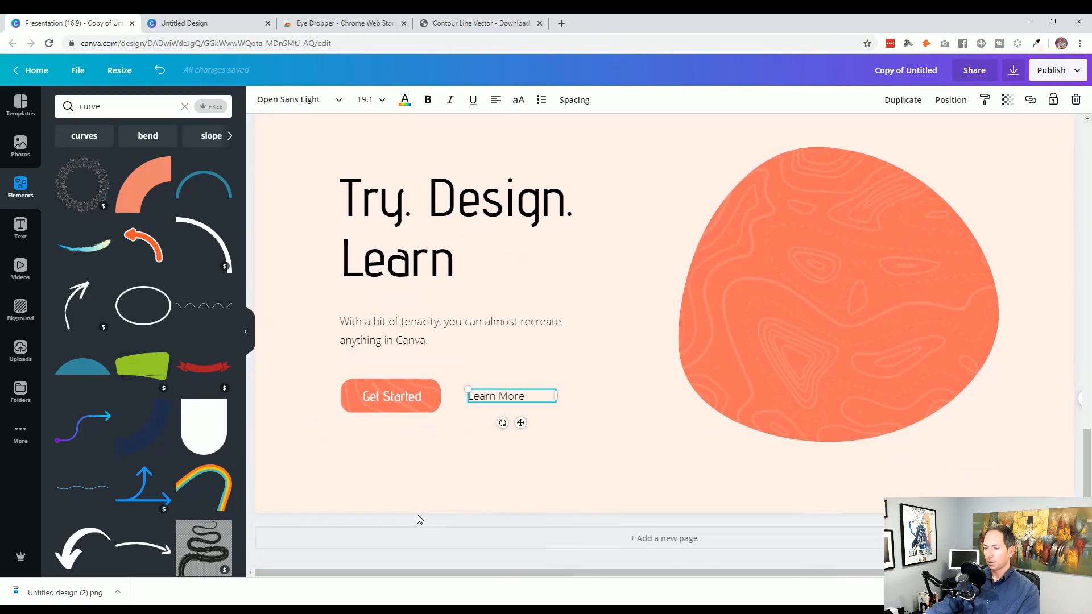
Shift the orange blob and the group of text and button slightly to the right, comparing the balance with the reference page
key("ctrl+minus")
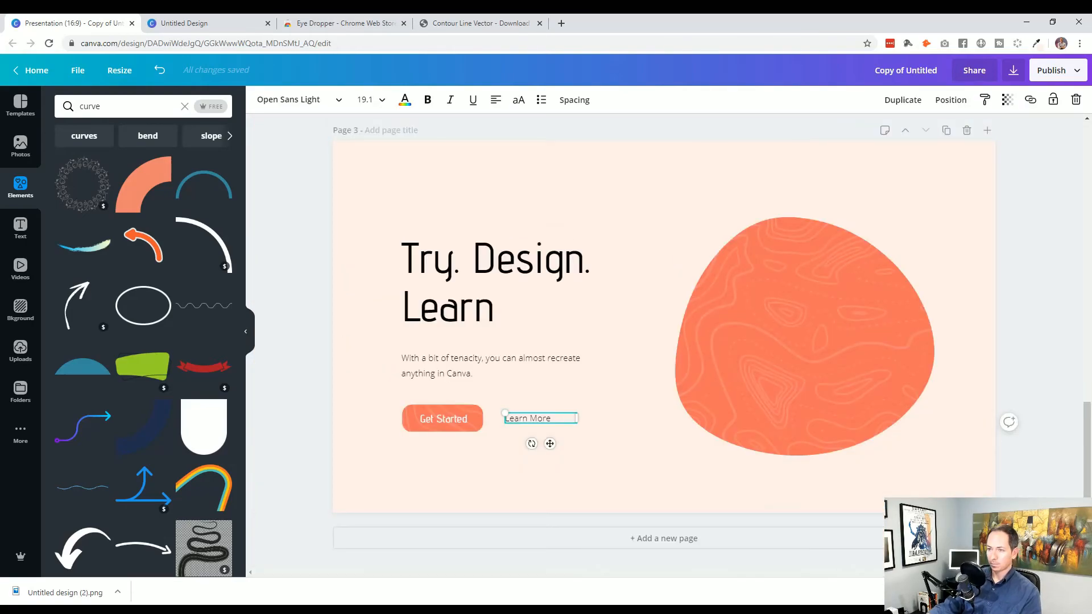
left_click(305, 333)
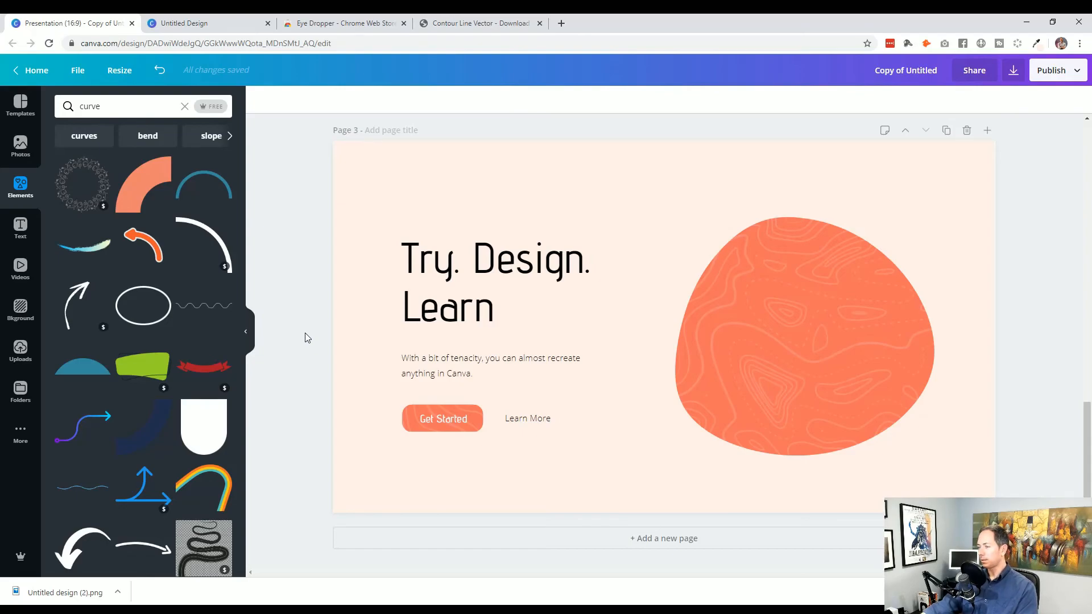
left_click(764, 373)
left_click_drag(776, 372, 789, 371)
left_click_drag(298, 218, 591, 455)
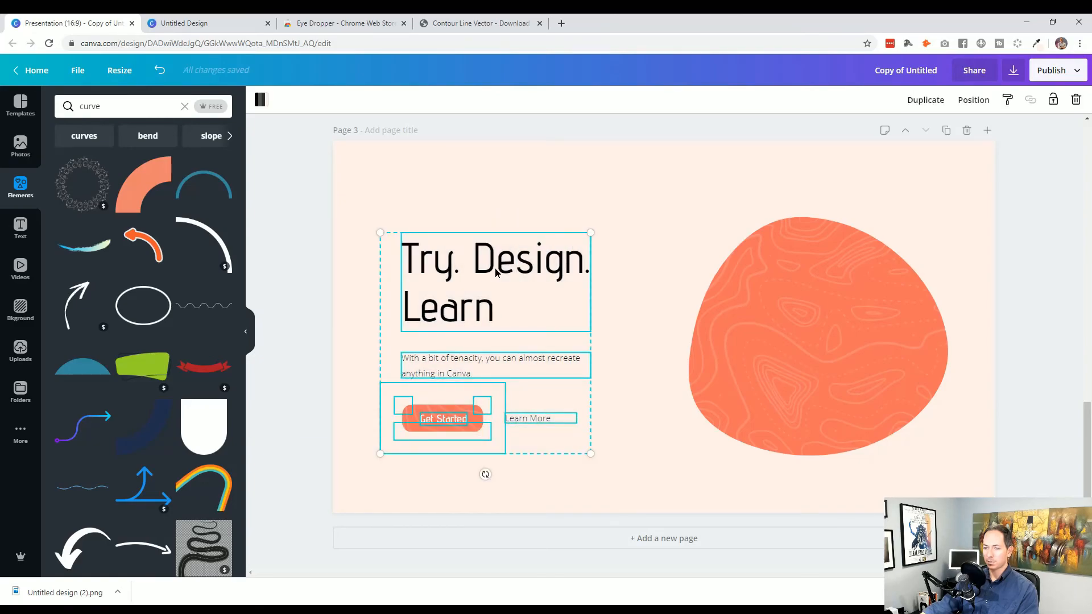
key("Escape")
scroll(511, 302, "up", 9)
scroll(556, 320, "down", 3)
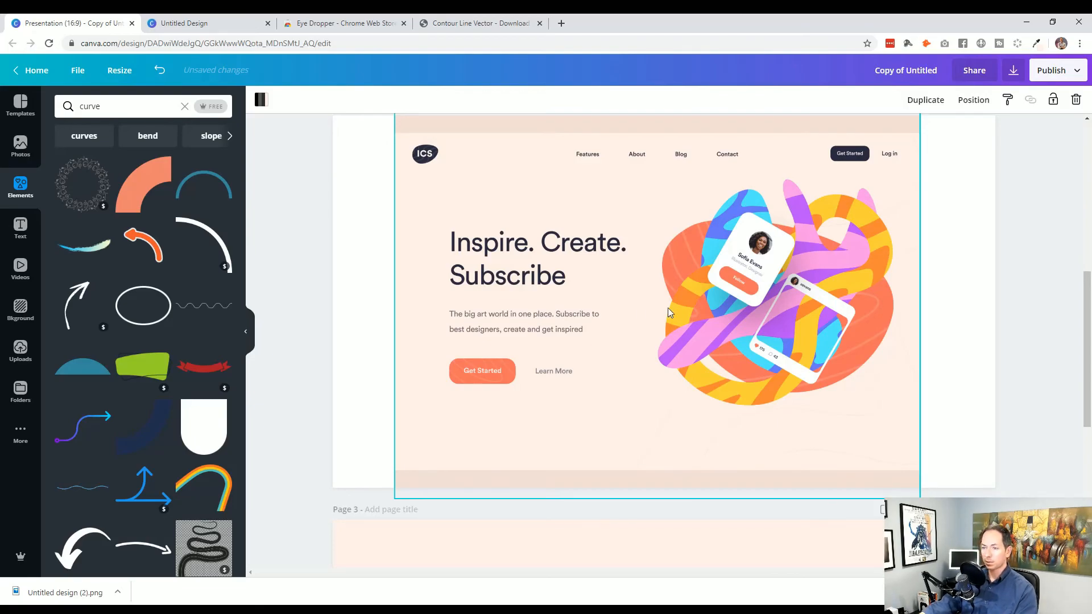
scroll(341, 386, "down", 1)
scroll(330, 388, "down", 7)
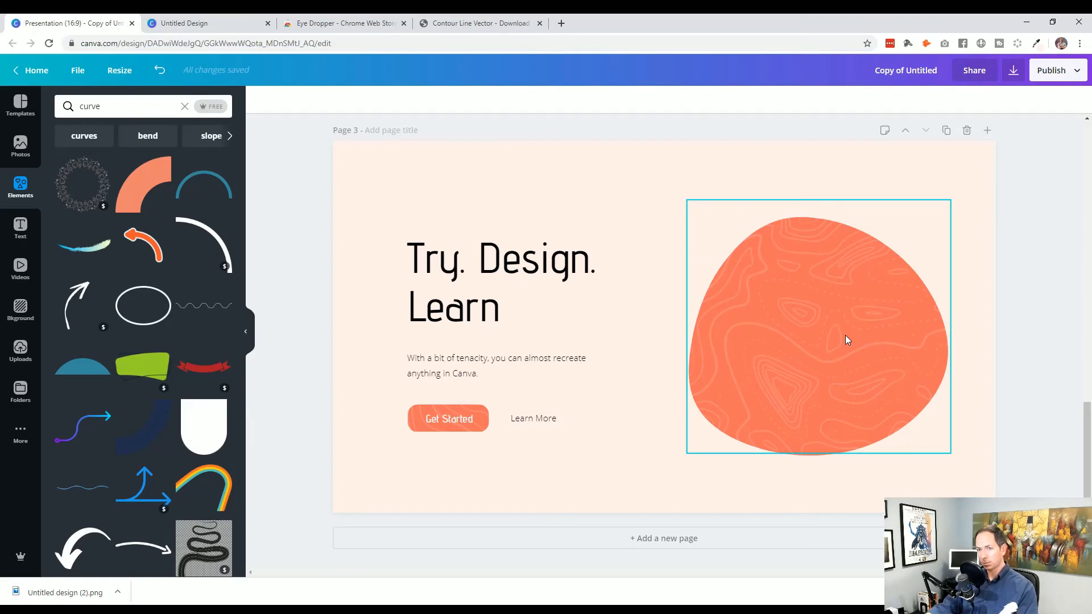
Switch to the 1600px × 1600px contour pattern design and select its pattern image
left_click(193, 24)
left_click(362, 303)
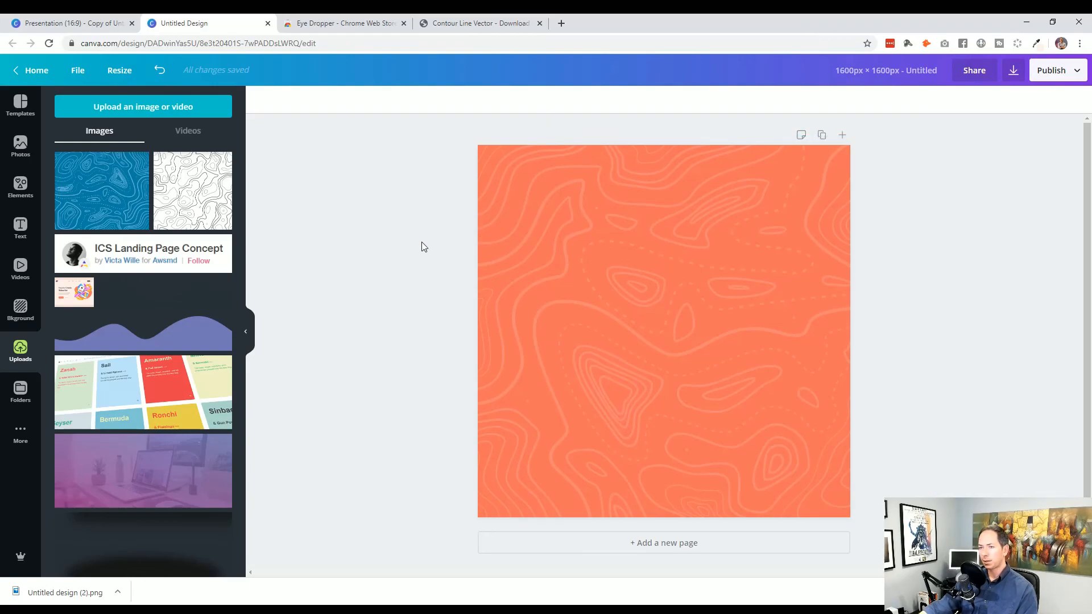
left_click(551, 228)
left_click(441, 295)
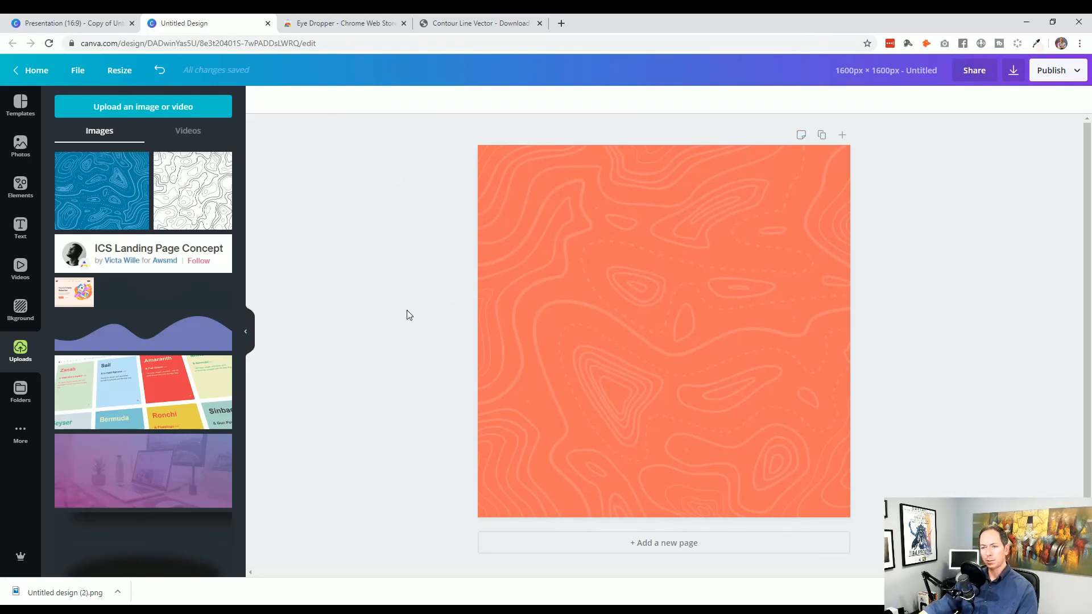
left_click(617, 294)
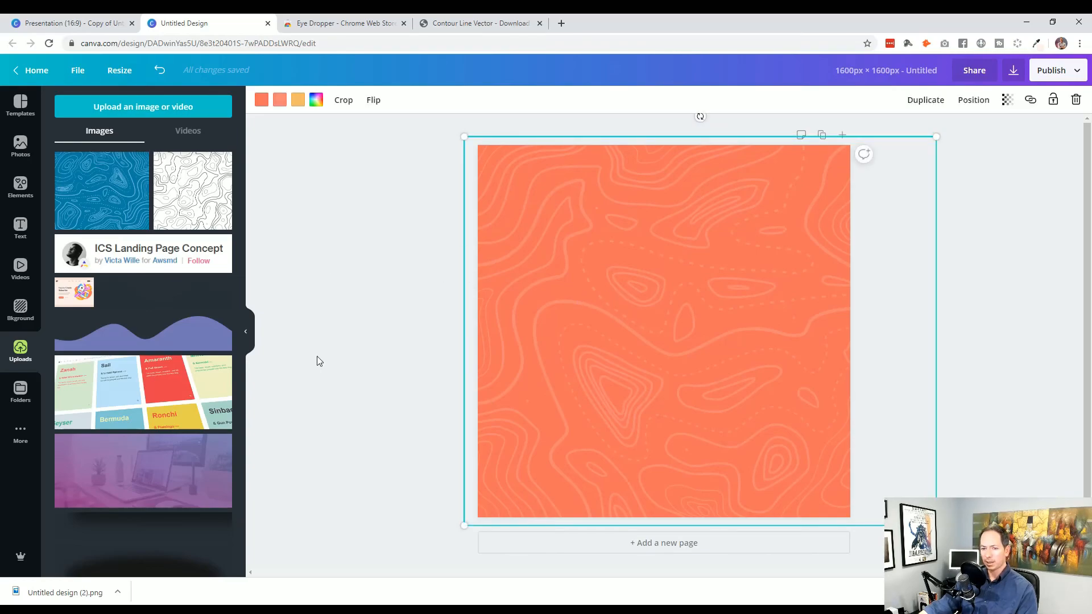
Try adding a grey square and a phone frame over the contour pattern, and delete both
left_click(20, 185)
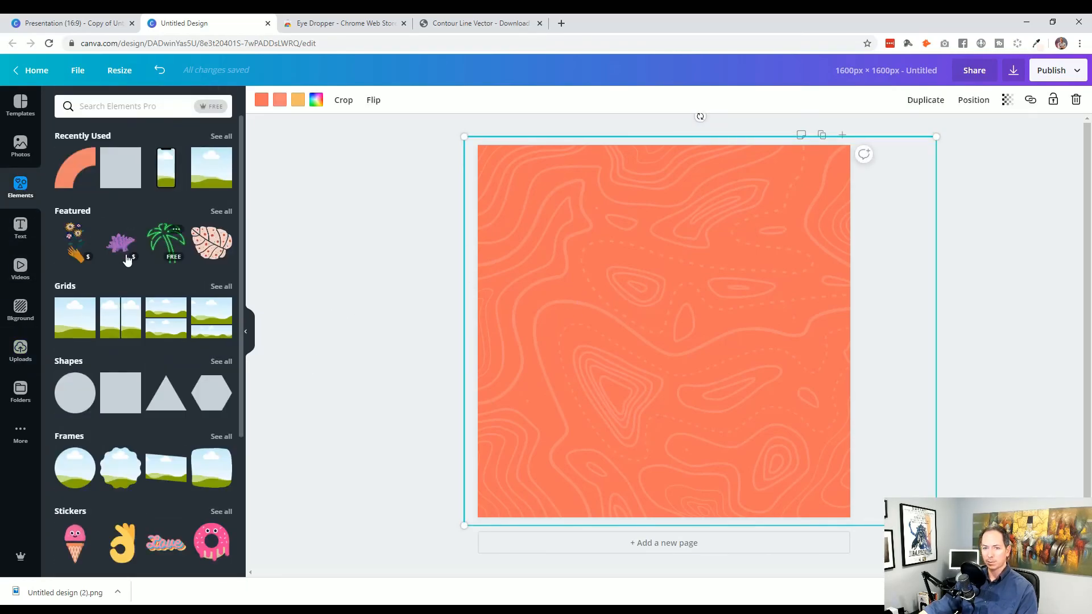
left_click(119, 177)
left_click(166, 167)
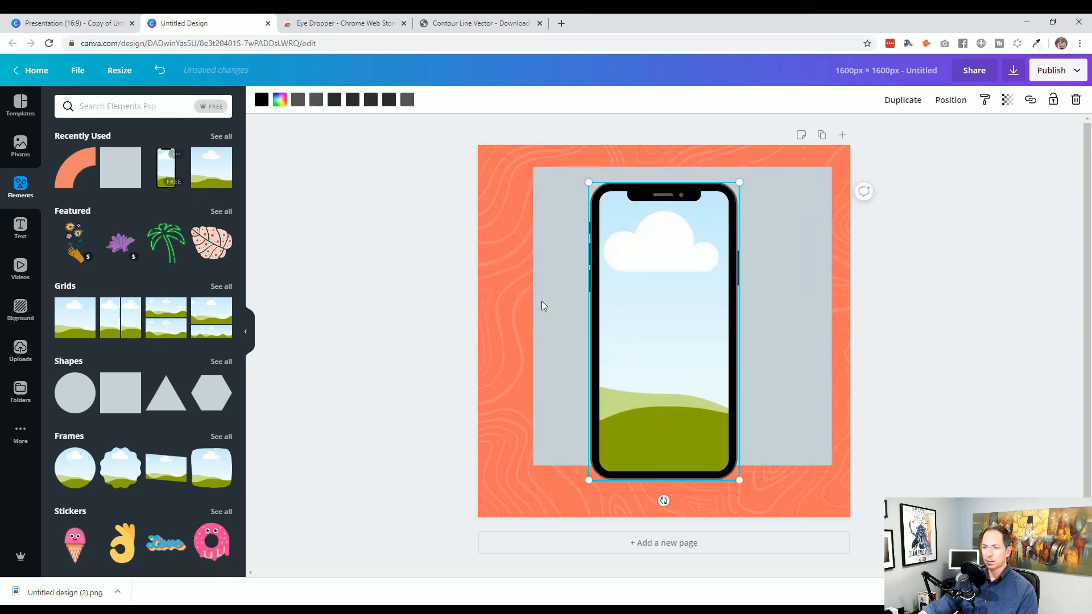
left_click_drag(648, 280, 711, 280)
left_click(585, 426)
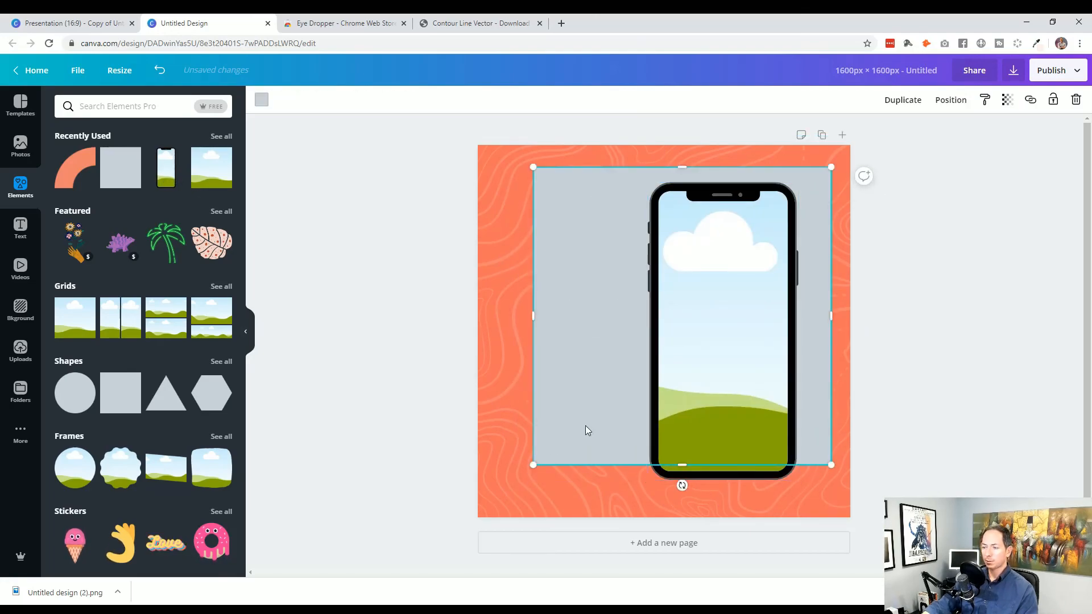
key("Delete")
left_click(694, 408)
key("Delete")
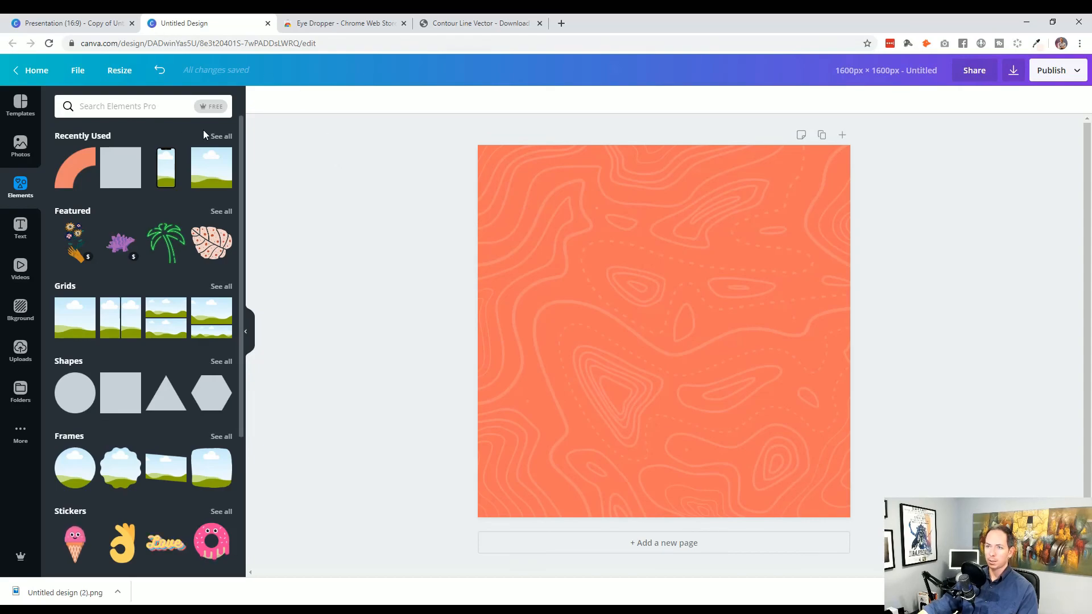
Back in the presentation, move the text and button group slightly right and the blob slightly left, checking against the reference
left_click(74, 23)
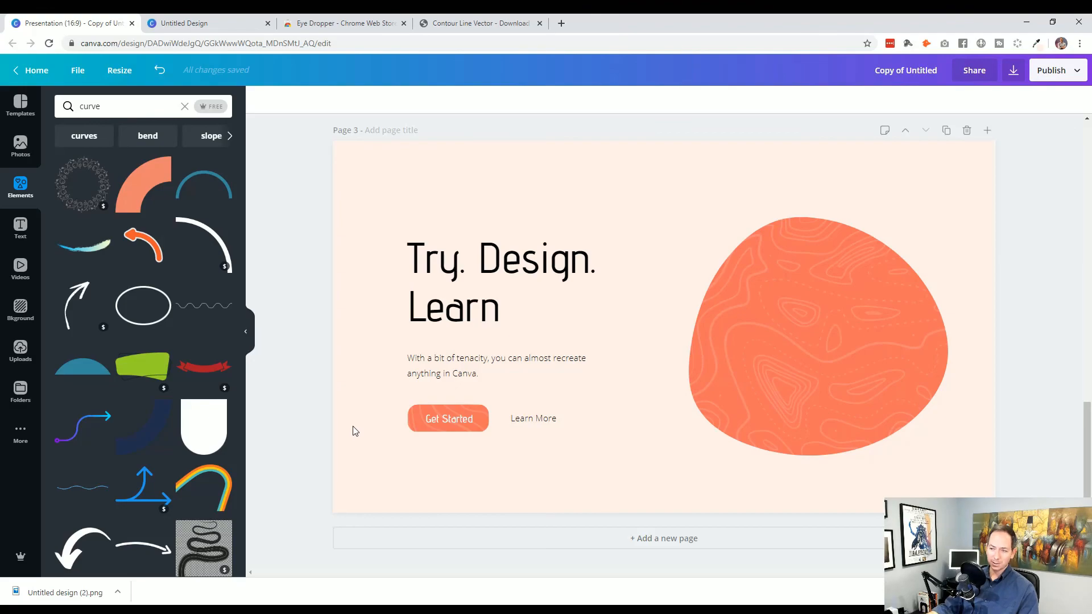
left_click_drag(299, 244, 563, 411)
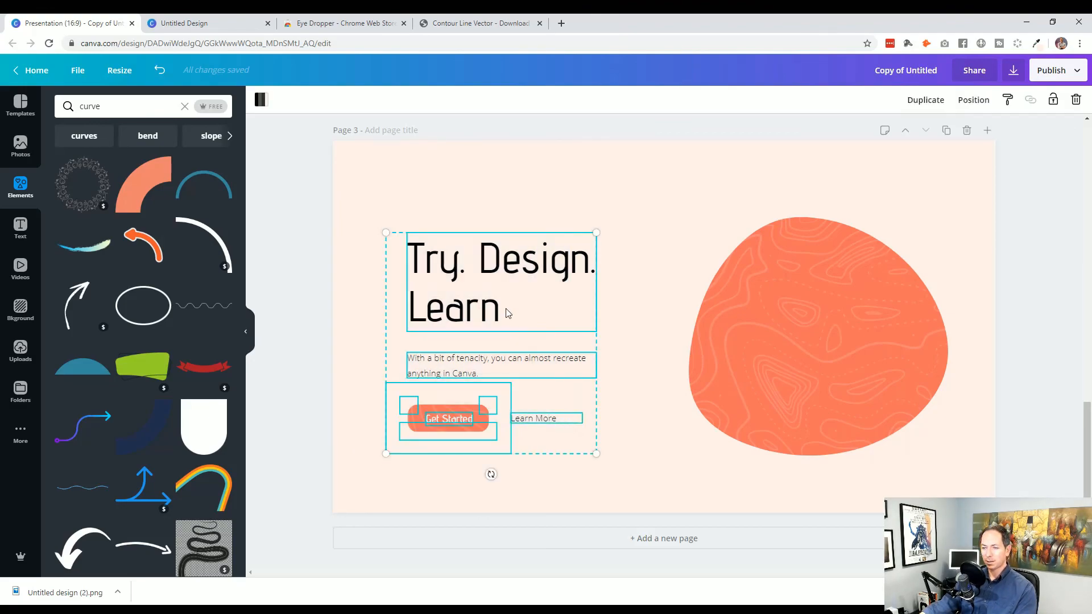
left_click_drag(495, 279, 505, 272)
left_click(838, 356)
key("shift+Left")
key("shift+Left")
key("shift+Right")
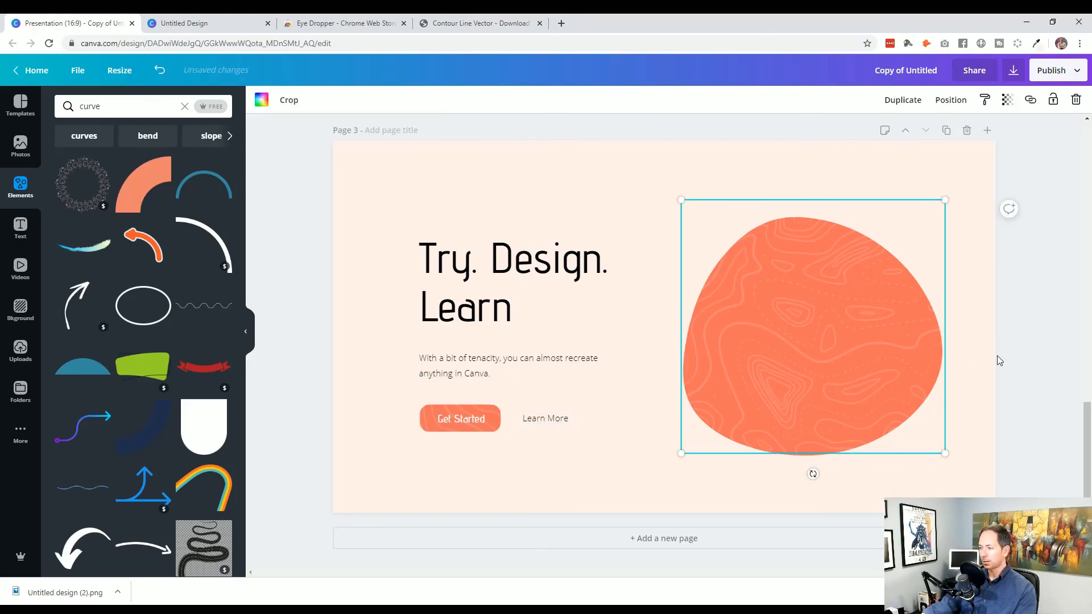
left_click(1013, 360)
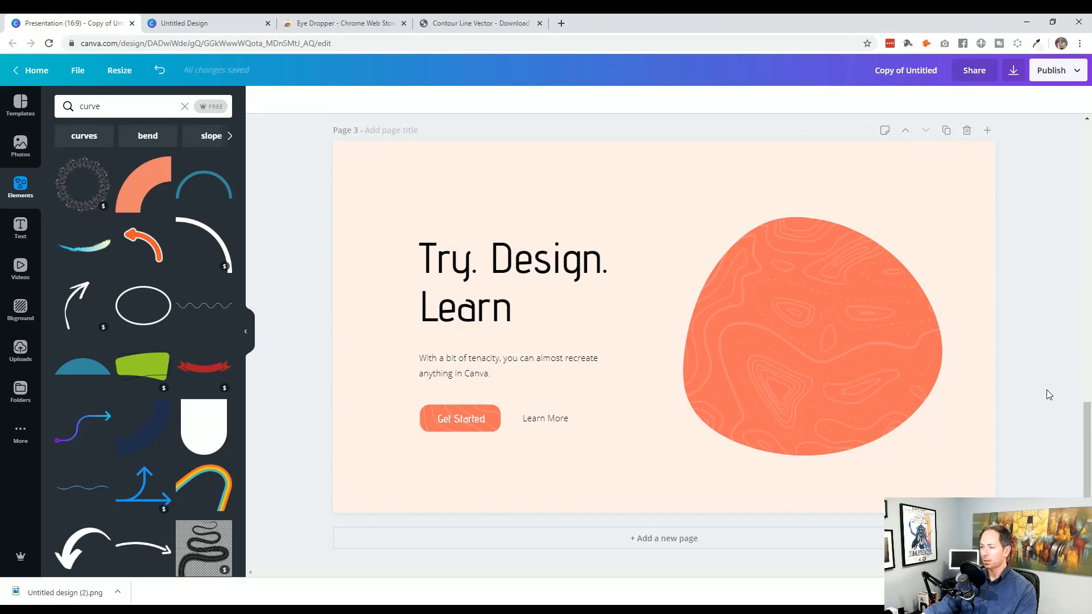
scroll(1049, 437, "up", 8)
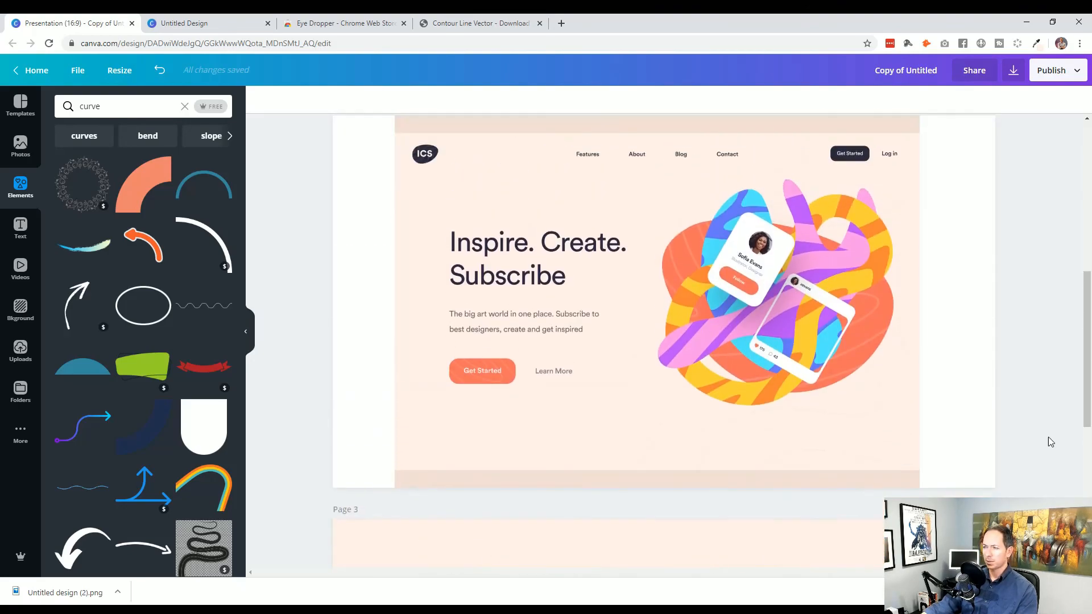
scroll(737, 408, "down", 8)
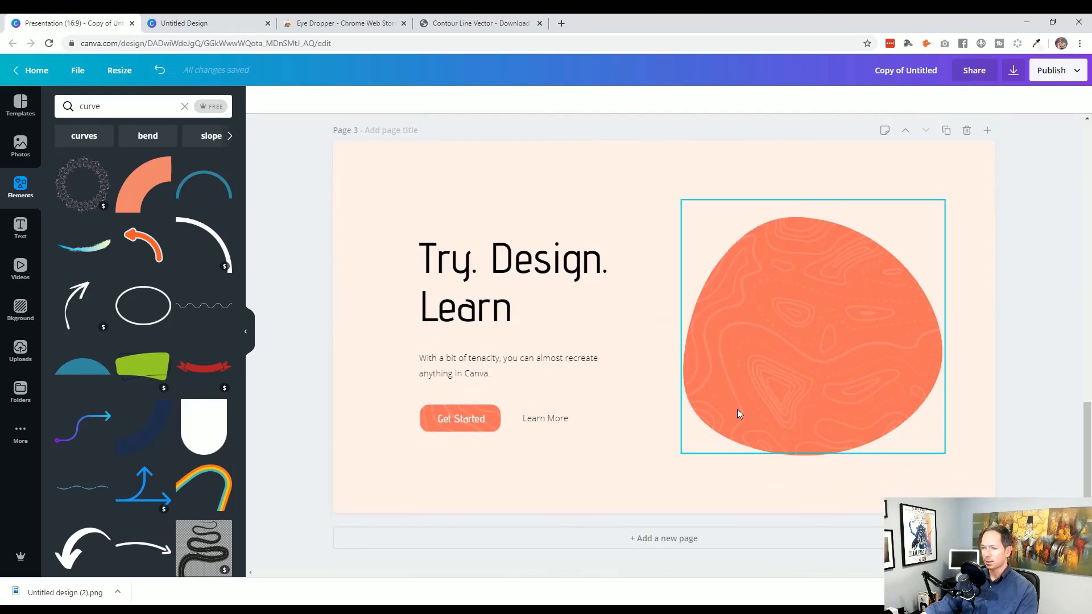